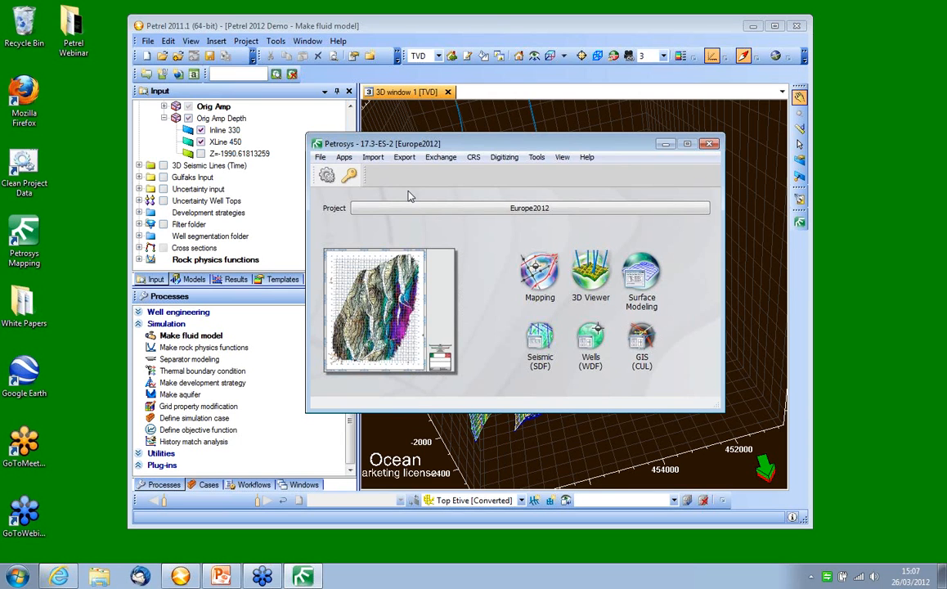
Start the Mapping application for the Europe2012 project and open the recent map file Petrel Webinar Map.dbm
click(540, 274)
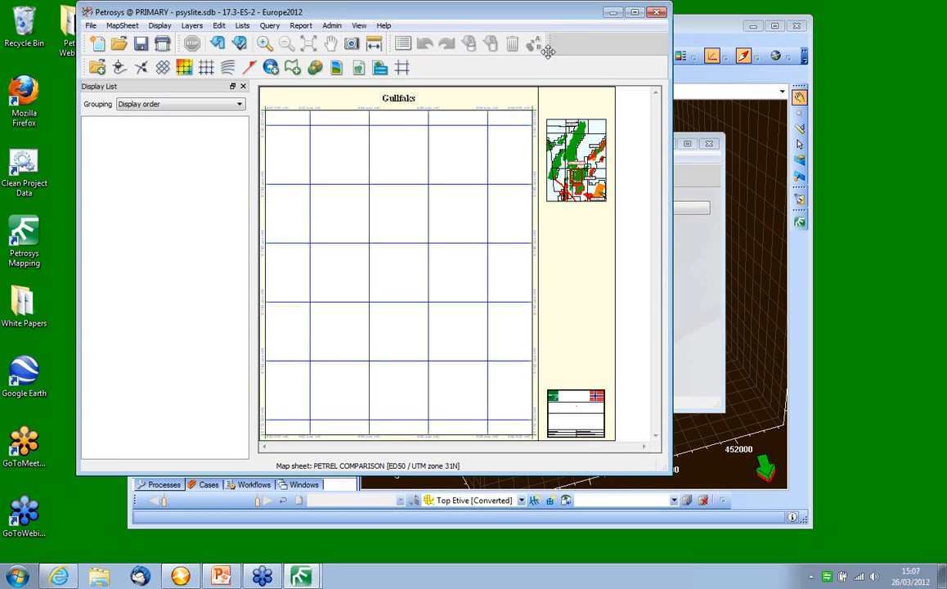
drag(564, 15, 692, 68)
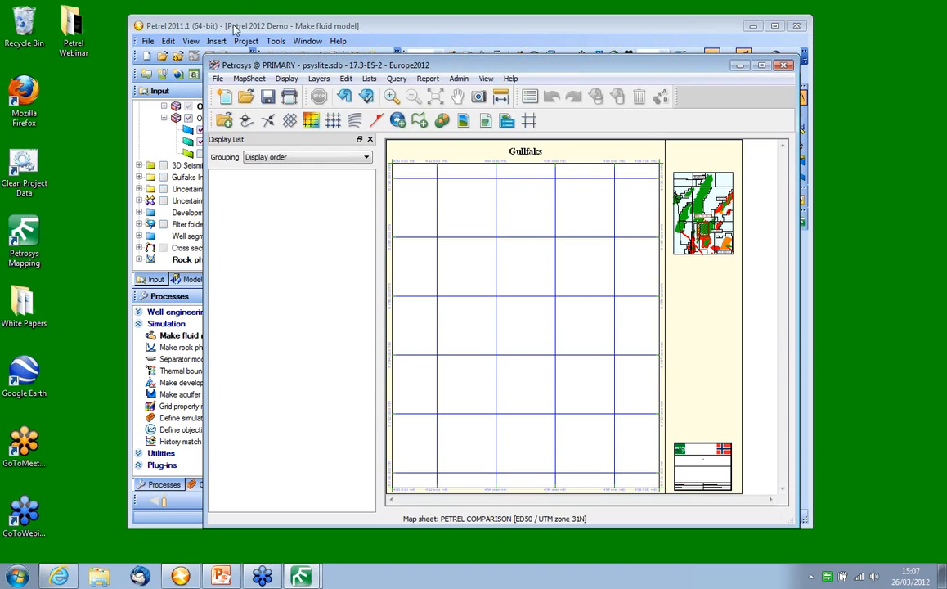
click(217, 79)
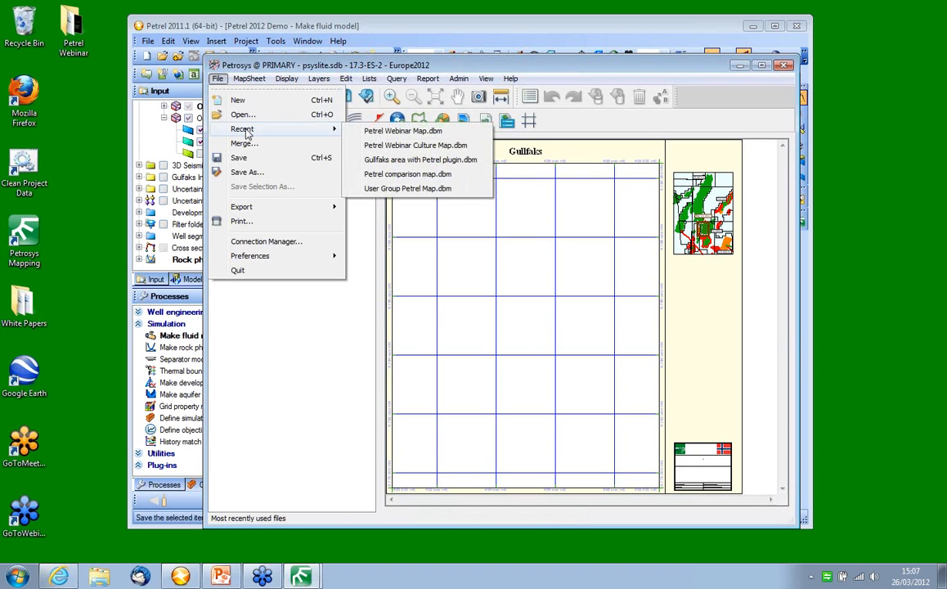
click(392, 129)
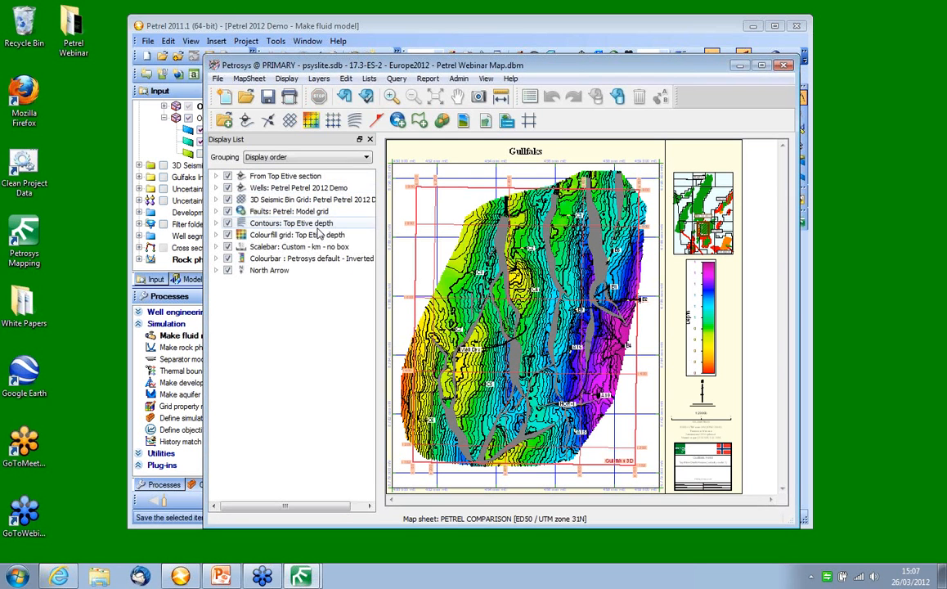
Examine the Petrel data source of the Top Etive depth colourfill grid and the surfaces available in the grid browser
double_click(304, 236)
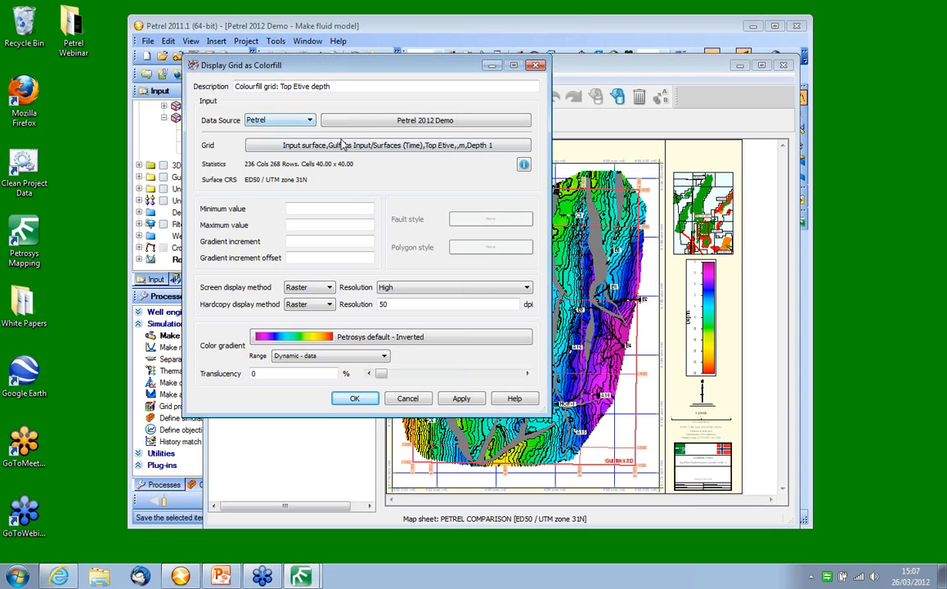
click(427, 146)
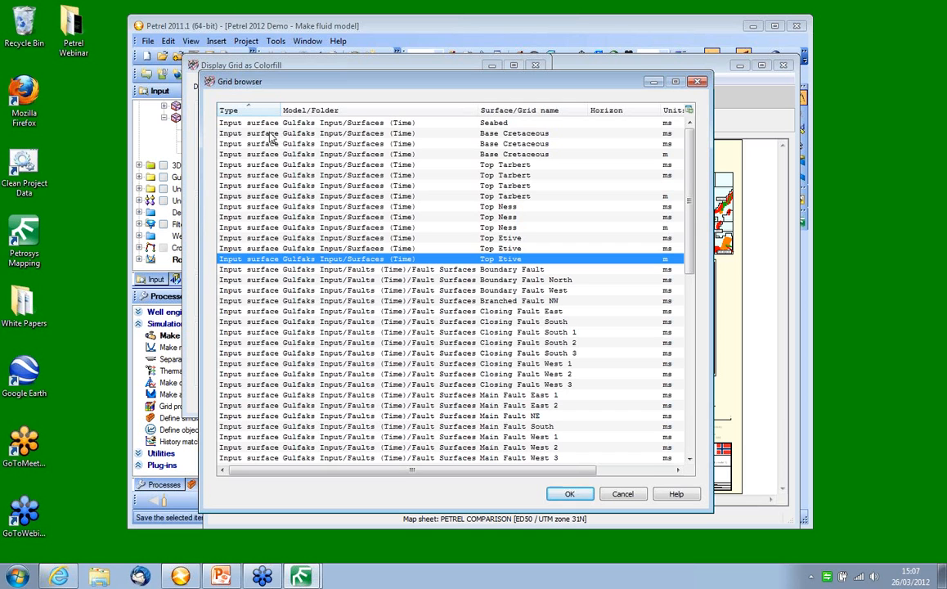
drag(688, 262, 684, 184)
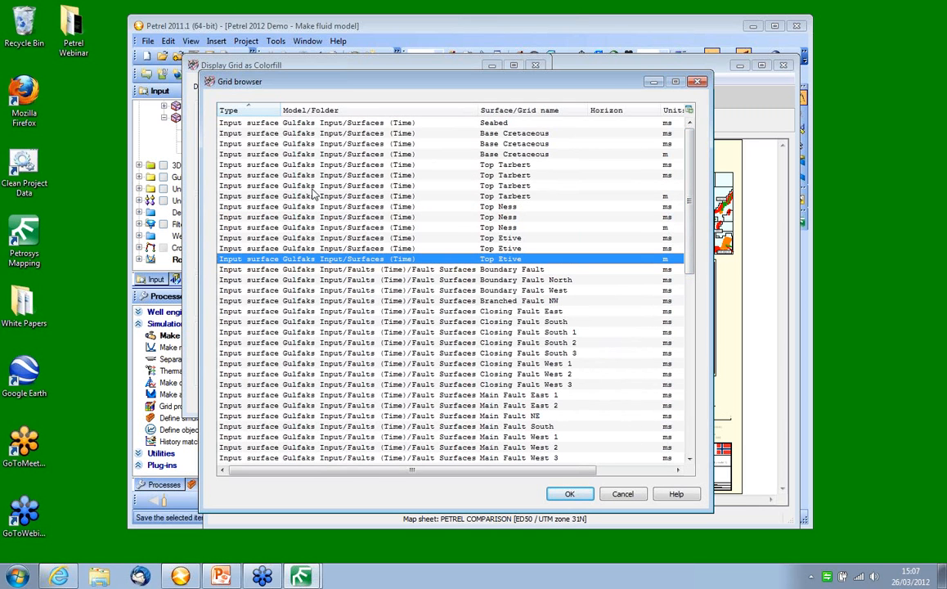
click(633, 496)
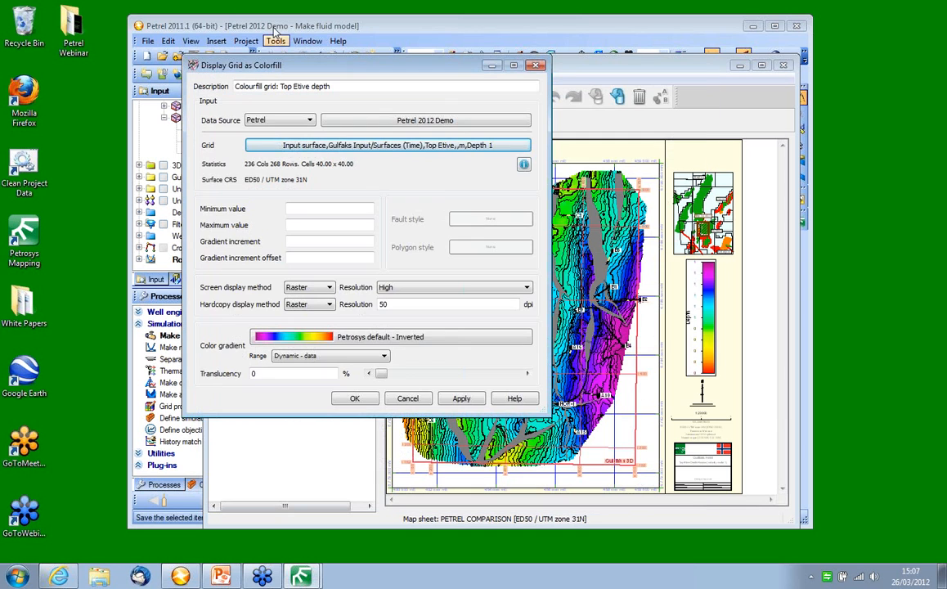
click(423, 400)
Group the display list by data source, expand the Petrel 2012 Demo group and select its 3D Seismic Bin Grid layer
click(285, 158)
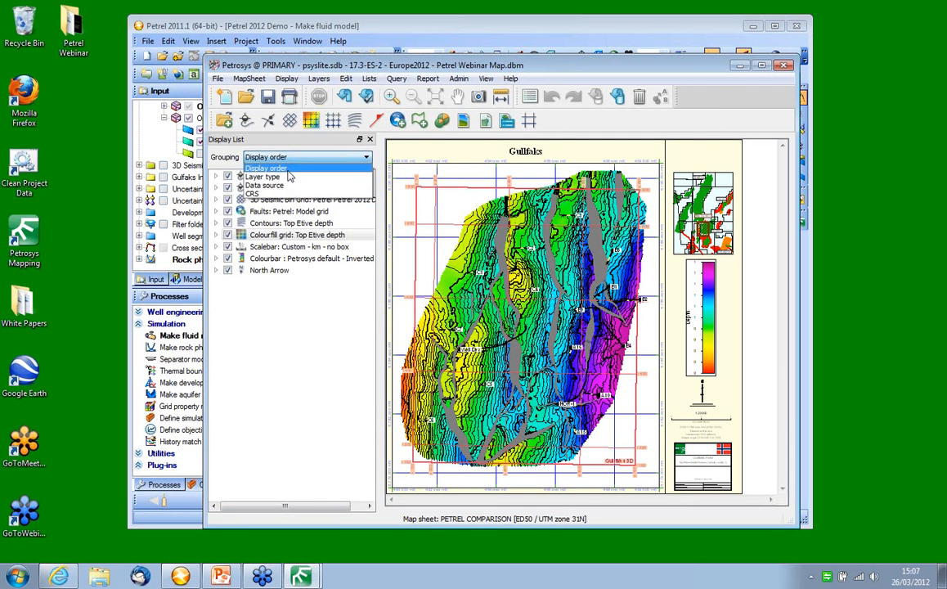
click(286, 187)
click(216, 176)
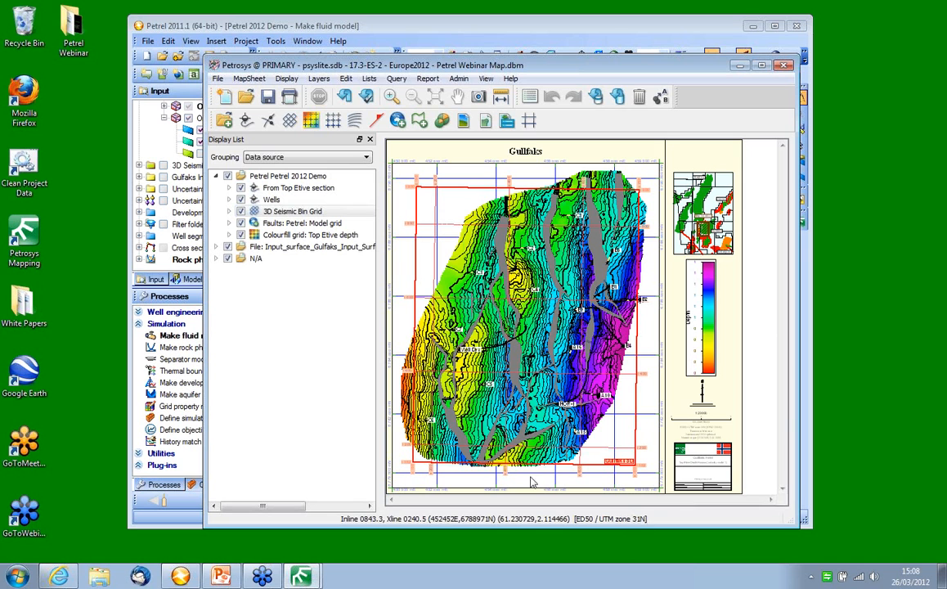
click(310, 213)
Examine the current mapsheet's settings and its projection details without changing them
click(248, 78)
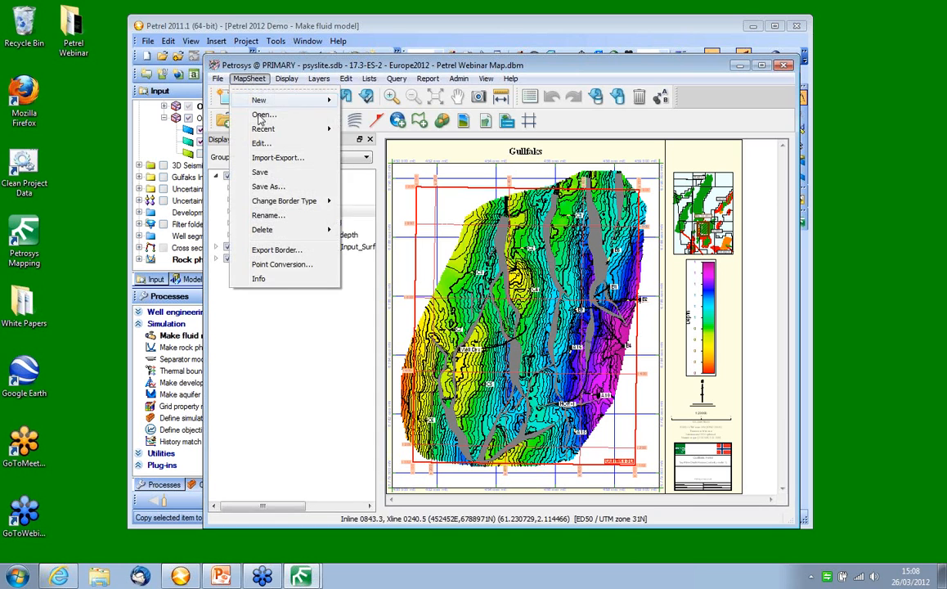
click(262, 143)
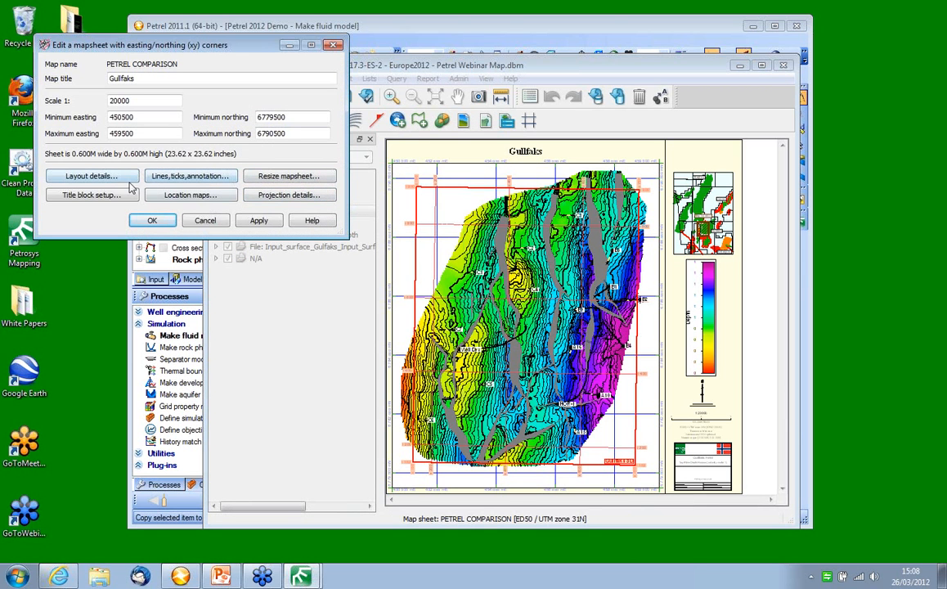
click(282, 194)
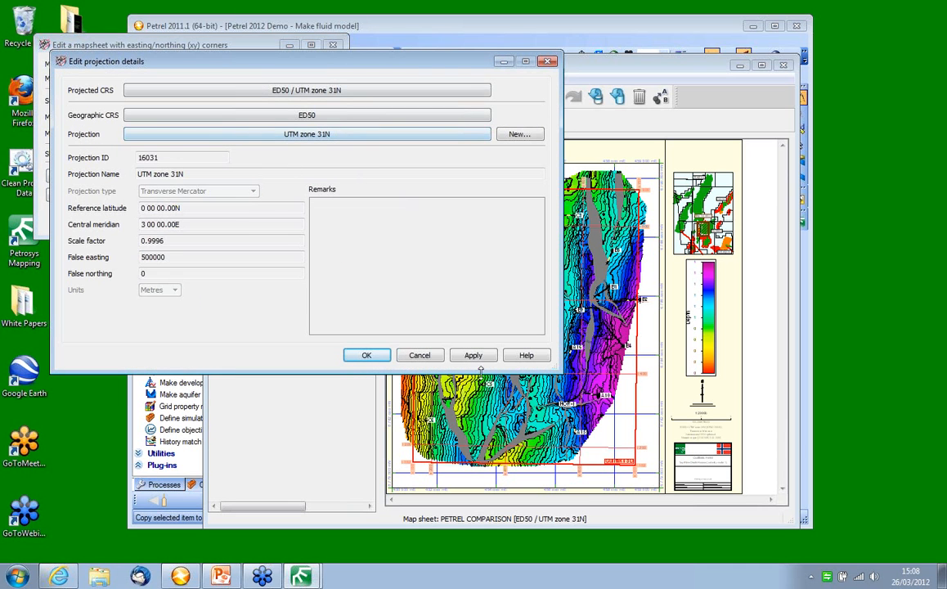
click(433, 355)
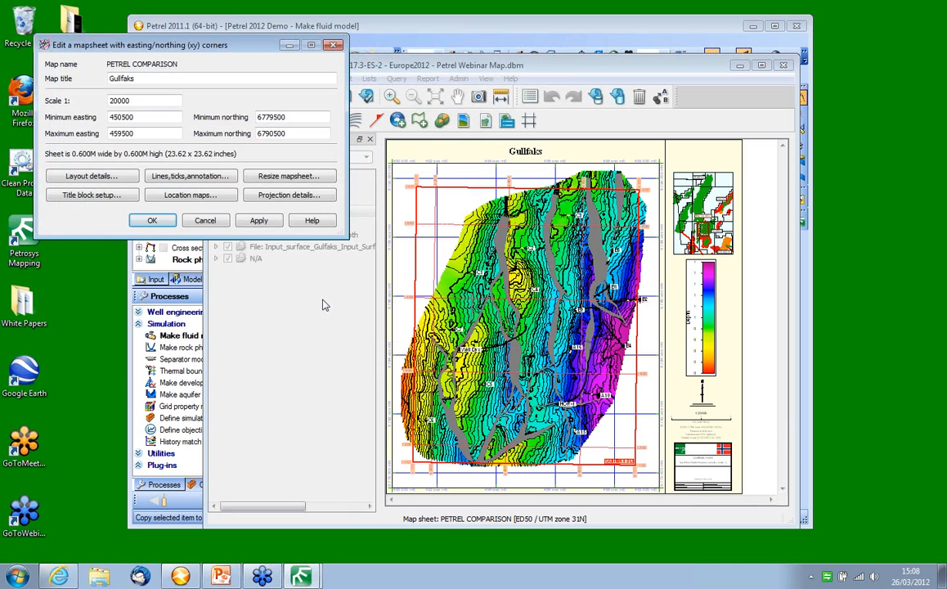
click(205, 221)
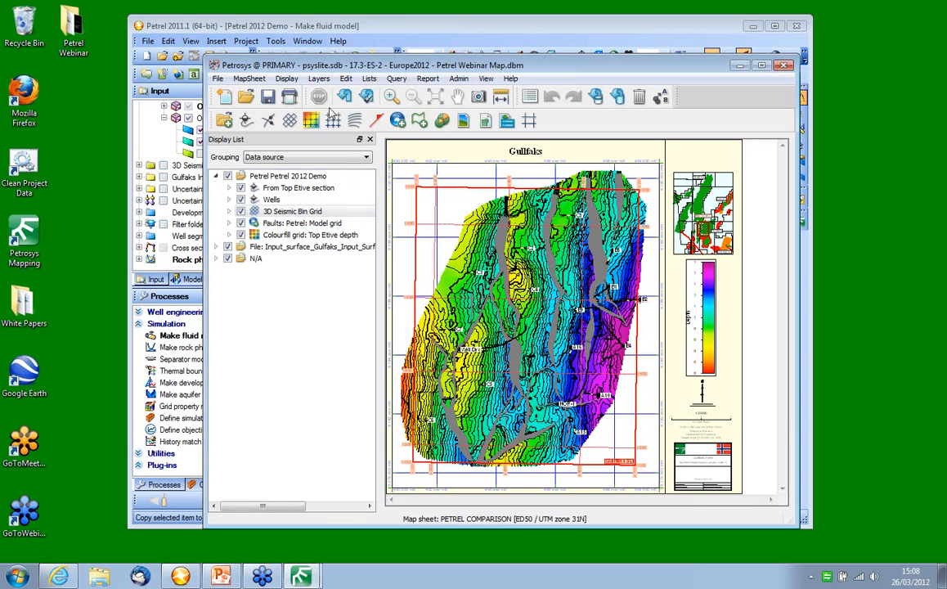
Examine the options for displaying wells from the Petrel data source on the map
click(278, 78)
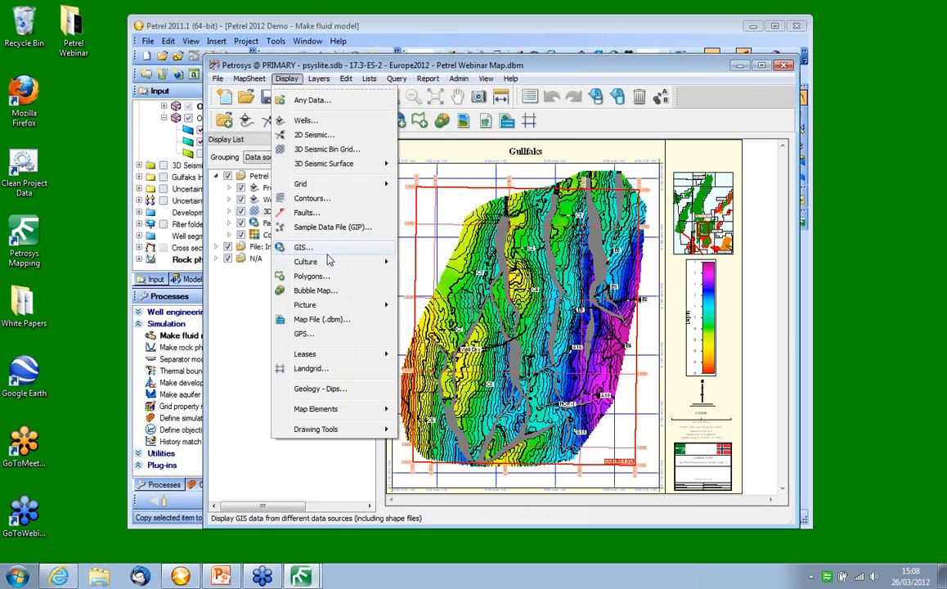
click(313, 121)
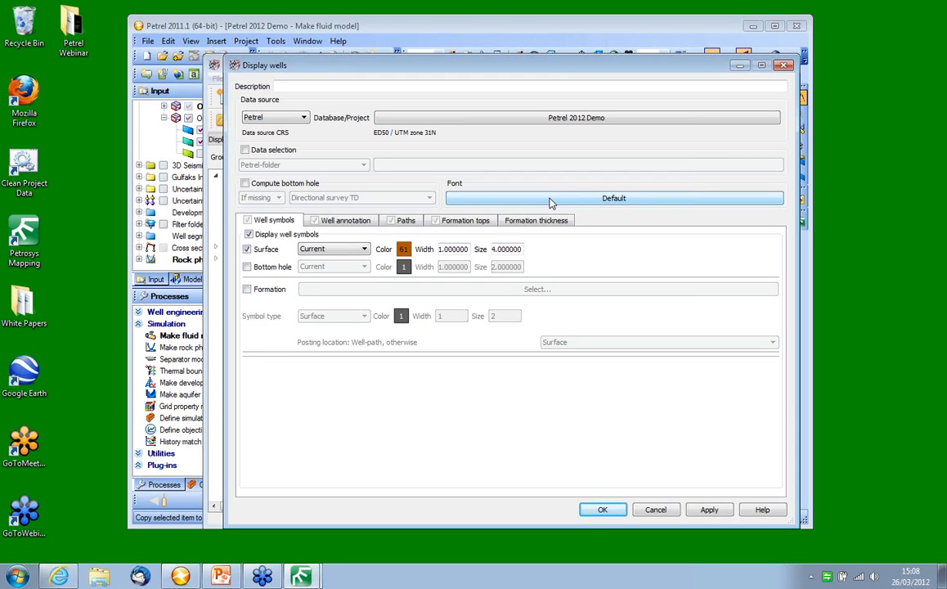
click(655, 511)
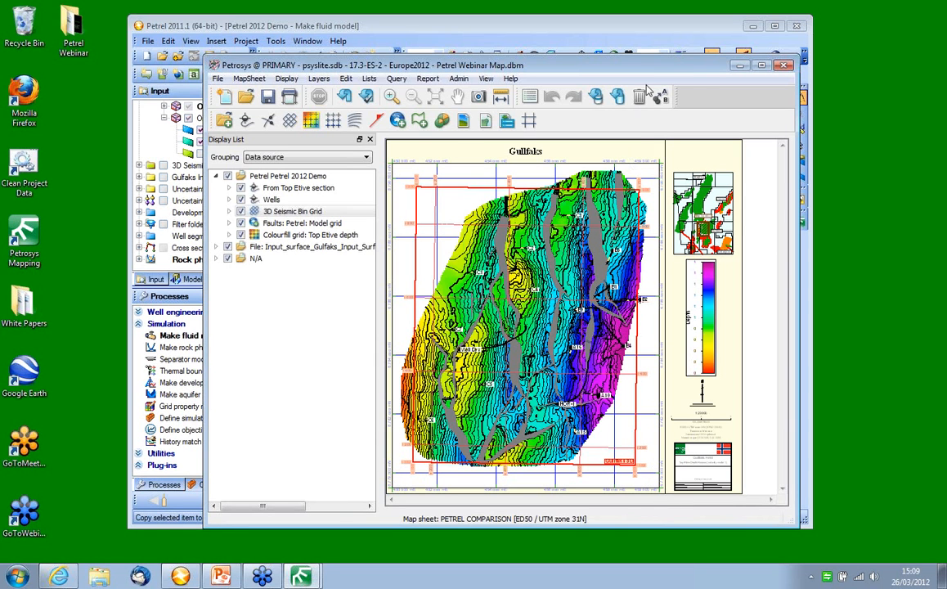
Close the map window, start Surface Modeling and open the recent workflow Petrel Webinar Gridding.tsk
click(786, 69)
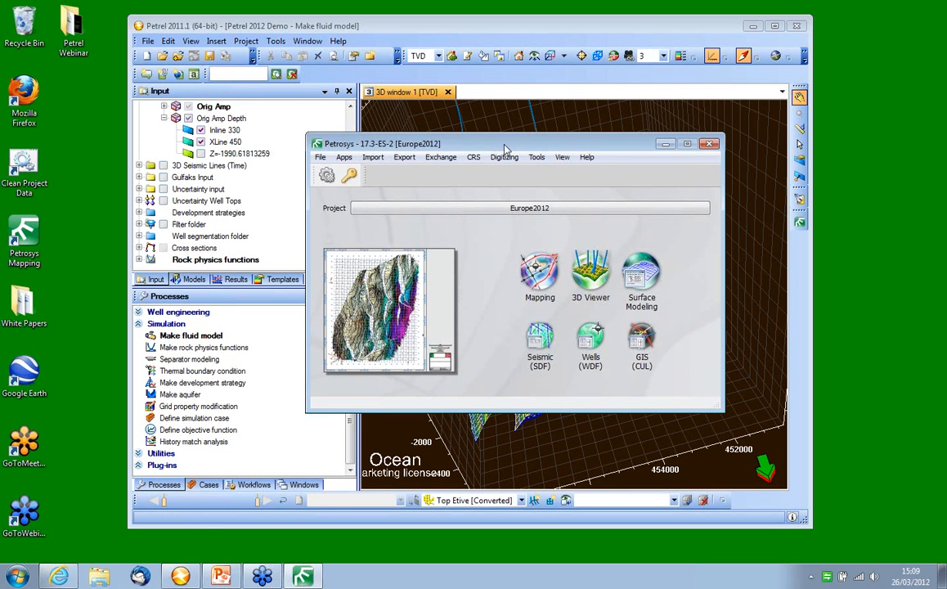
click(643, 278)
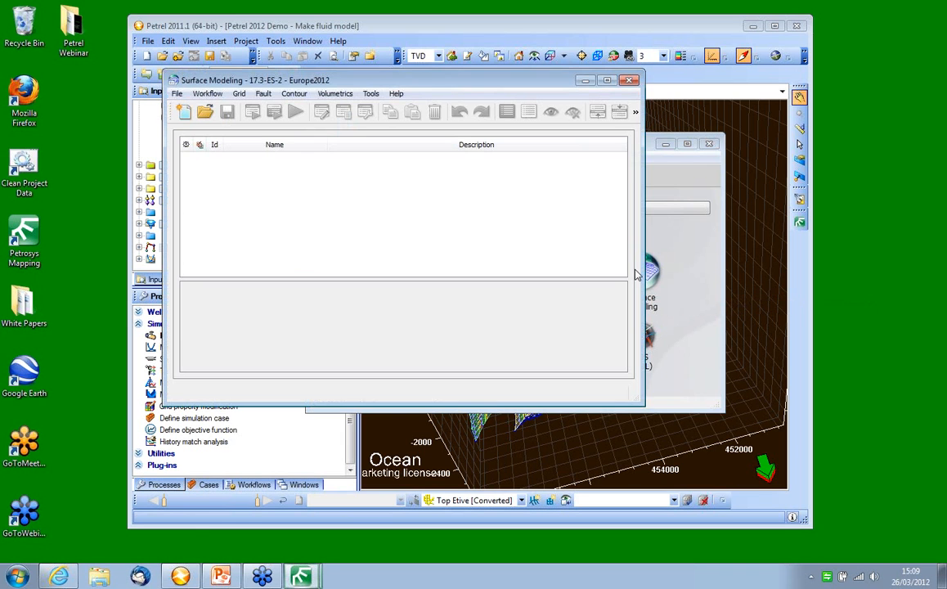
drag(424, 82, 559, 92)
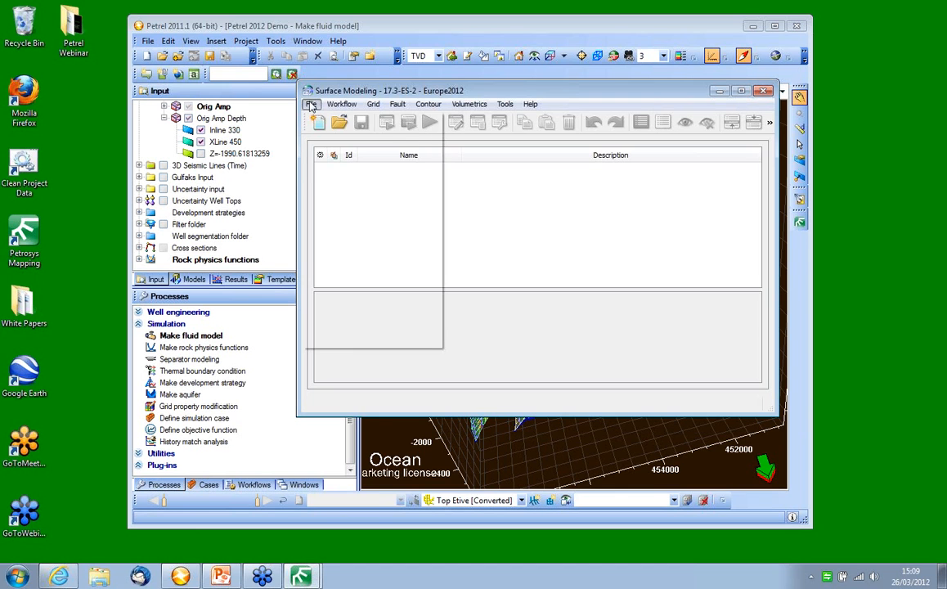
click(312, 105)
mouse_move(338, 157)
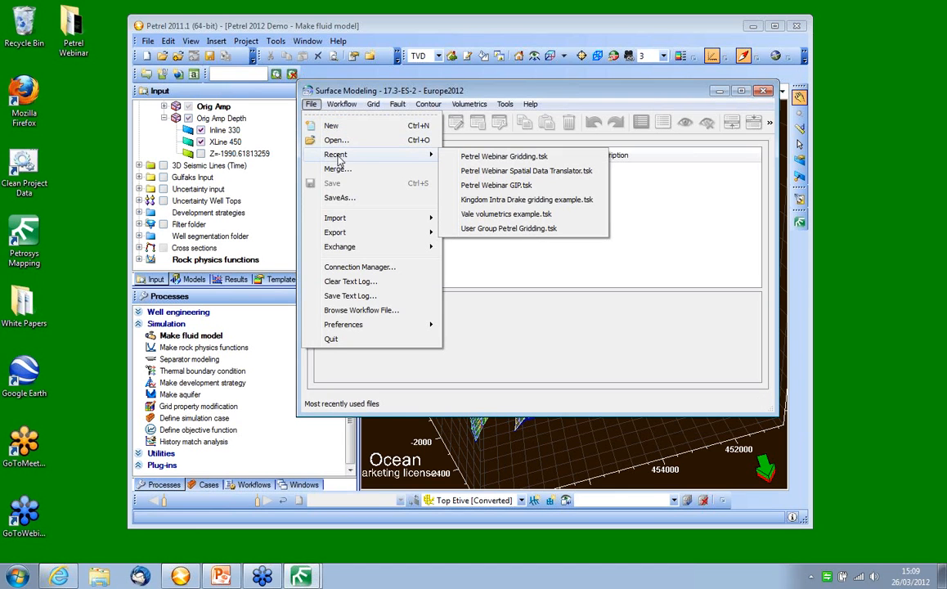
click(484, 158)
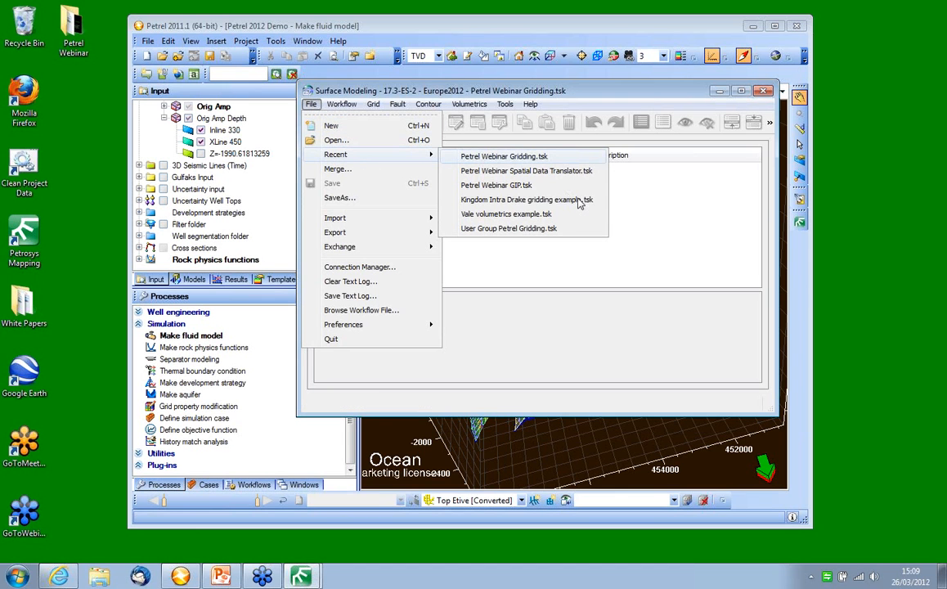
Review the Create grid task's gridding settings and its Petrel seismic horizon input data
double_click(528, 169)
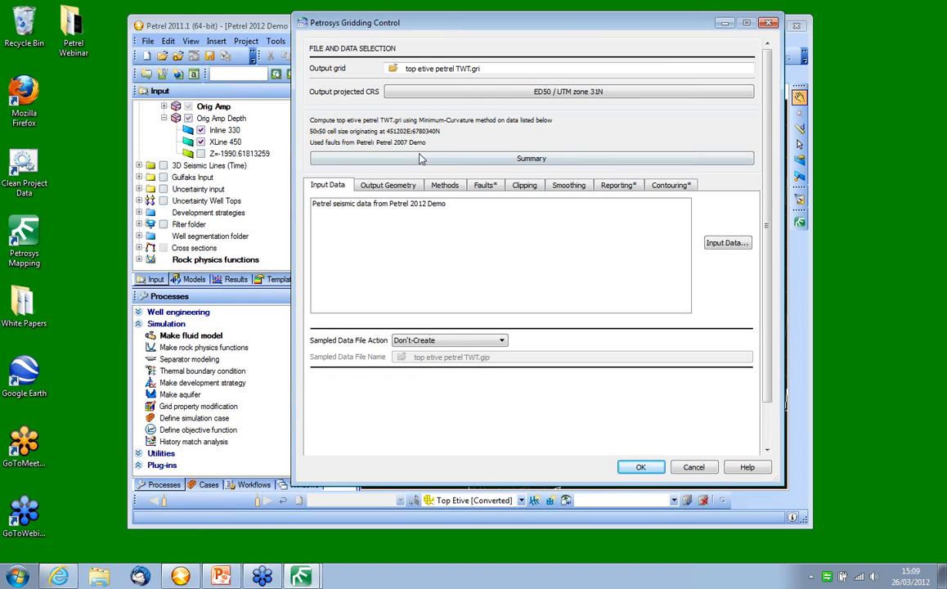
click(735, 243)
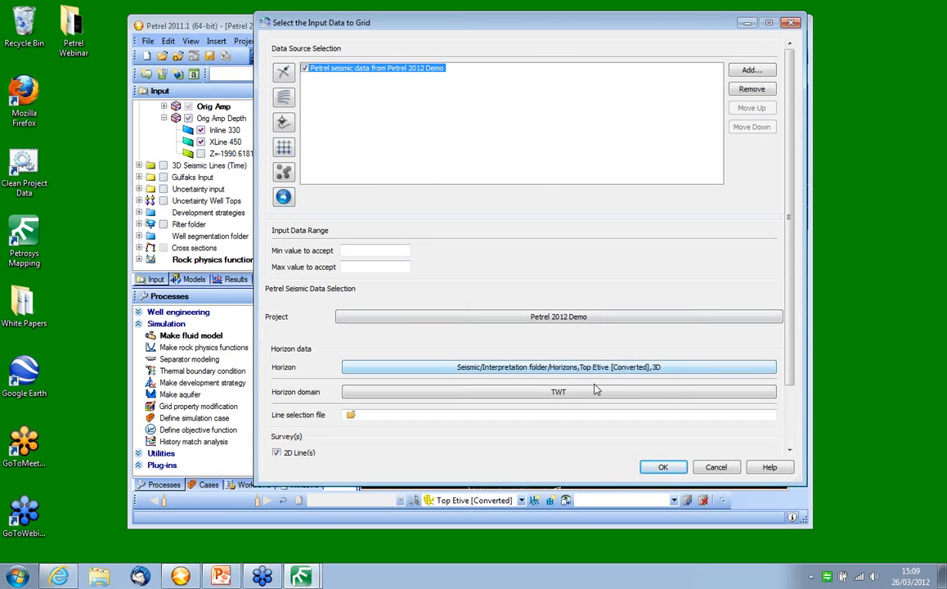
click(671, 467)
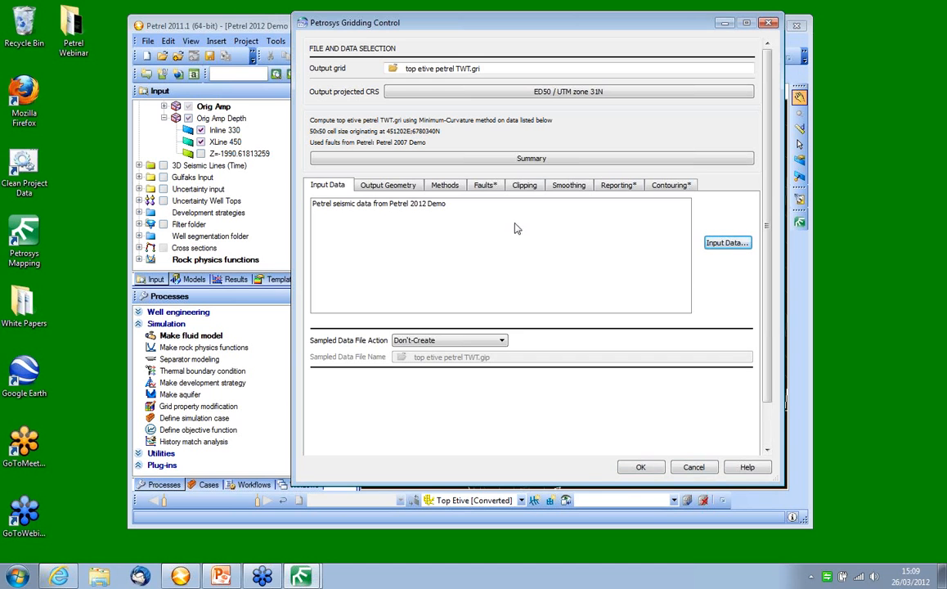
click(641, 467)
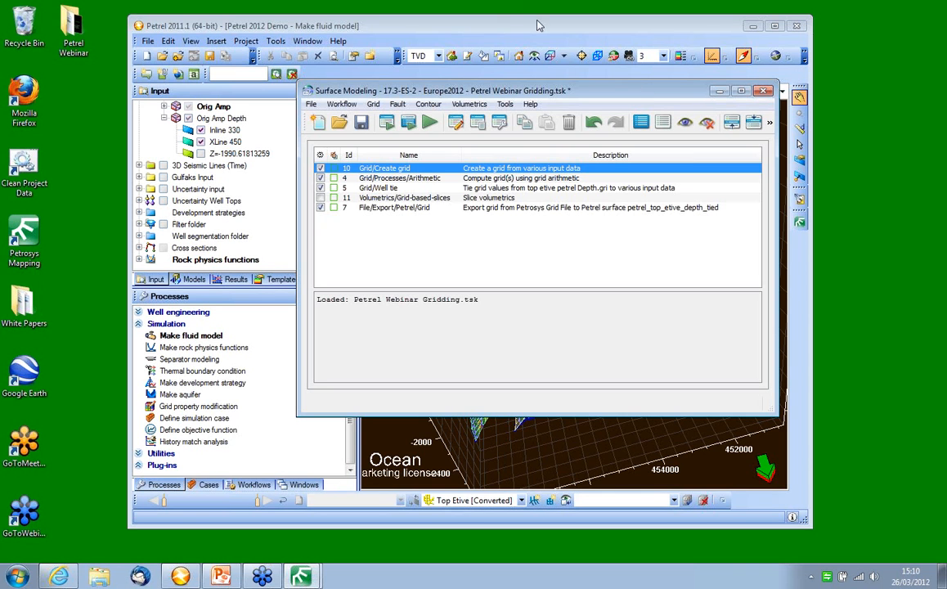
Review the Well tie task's Petrel well input data and the output settings of the task exporting the tied grid to Petrel
click(419, 180)
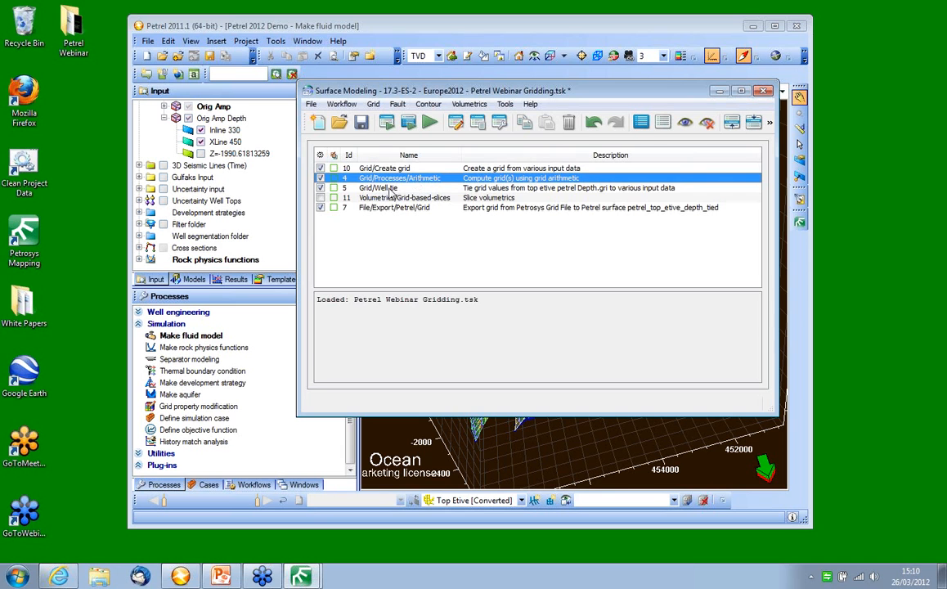
double_click(390, 190)
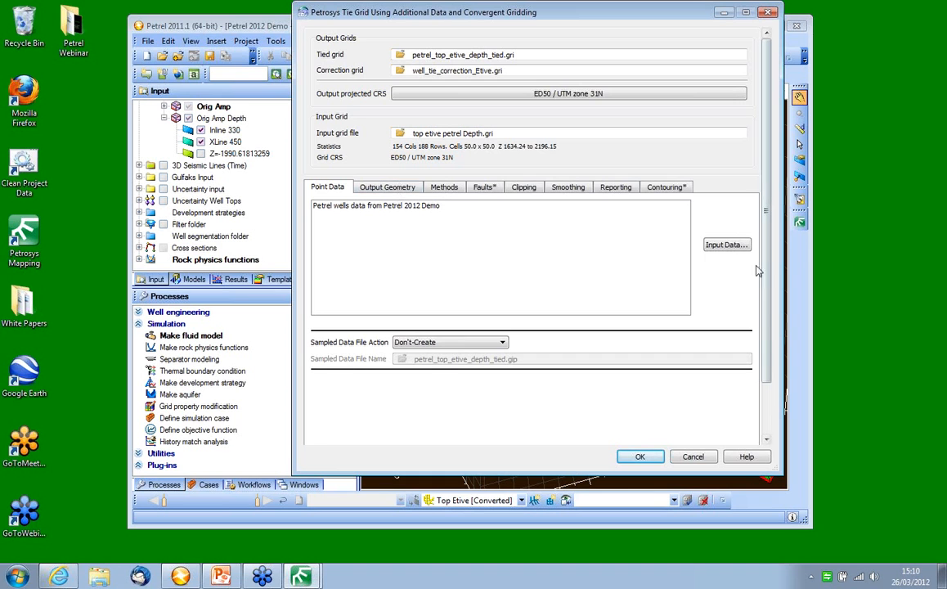
click(725, 245)
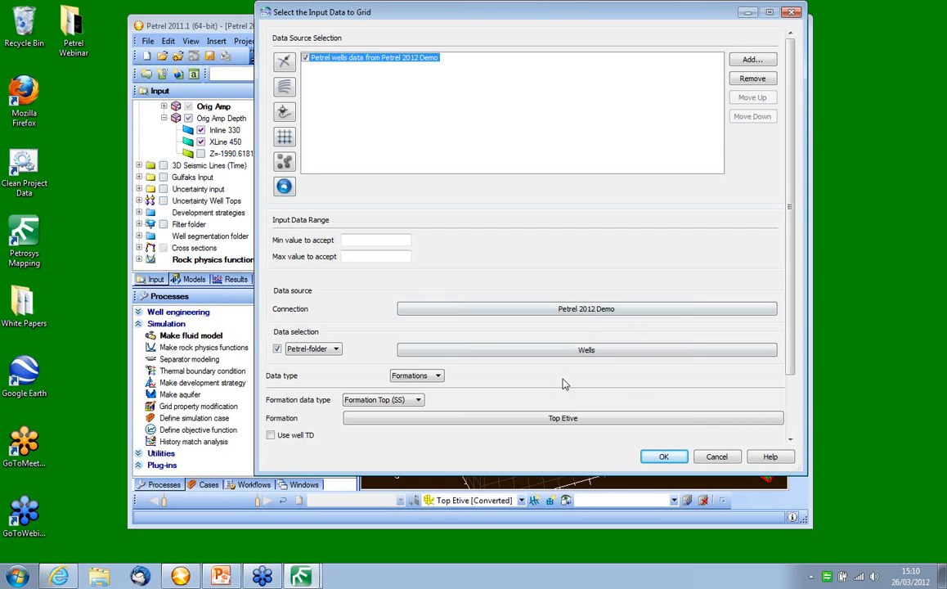
click(719, 456)
click(657, 456)
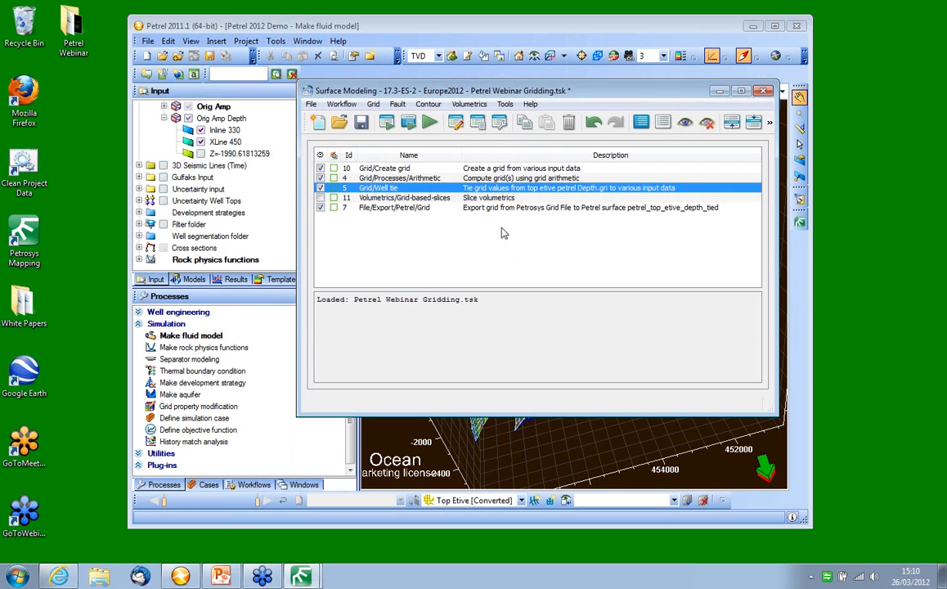
double_click(401, 209)
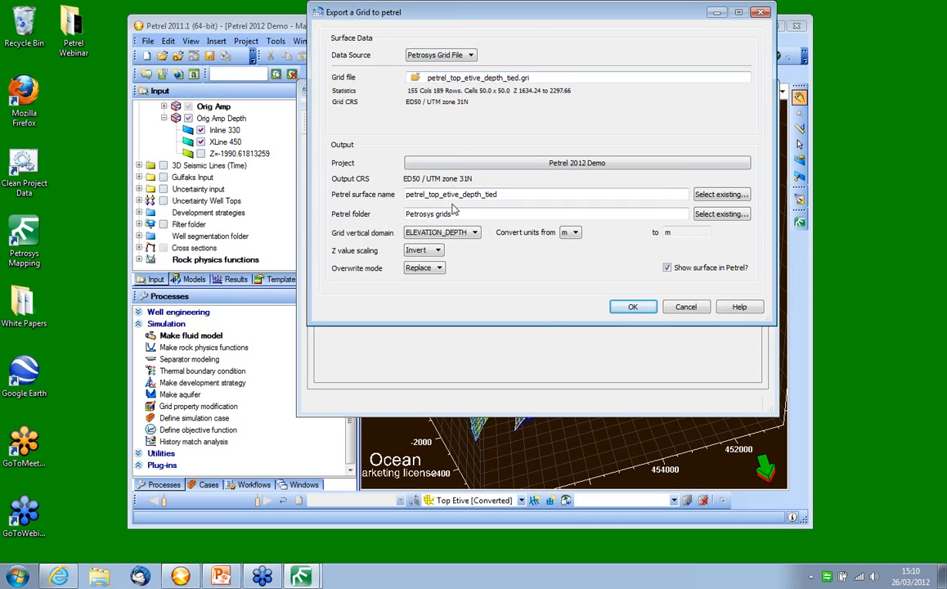
click(632, 308)
Run the gridding workflow starting from the Create grid task, accepting the overwriting of existing files
click(391, 168)
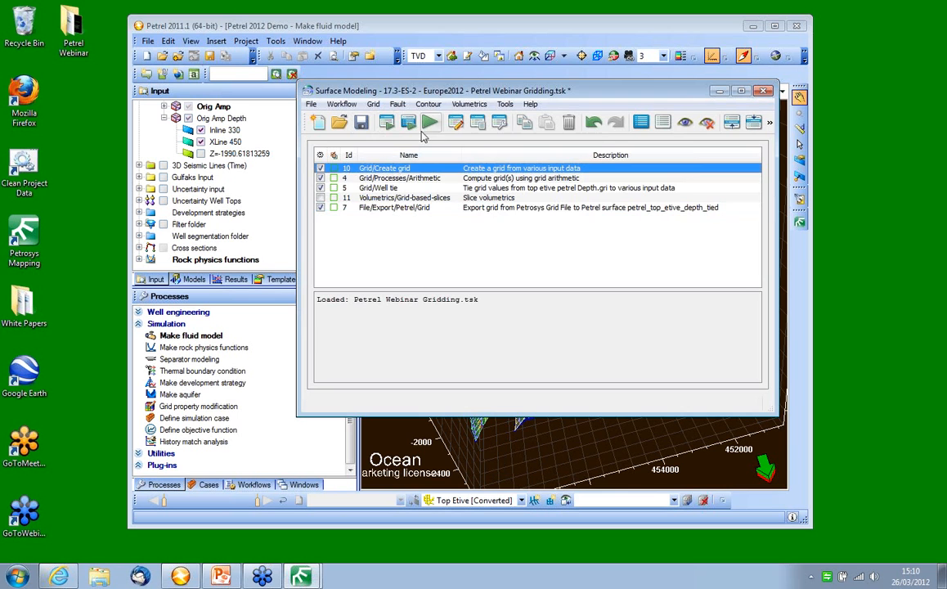
click(430, 122)
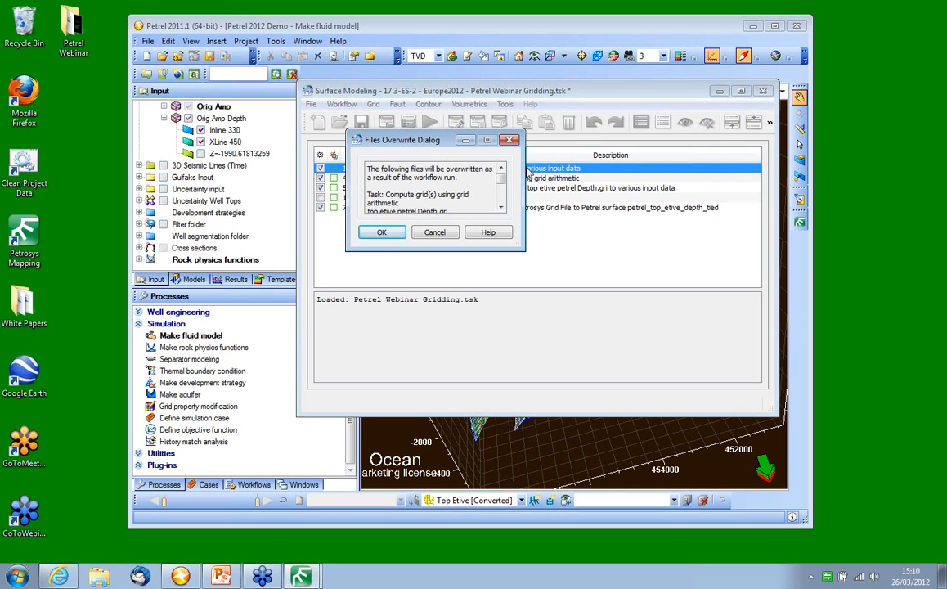
click(381, 232)
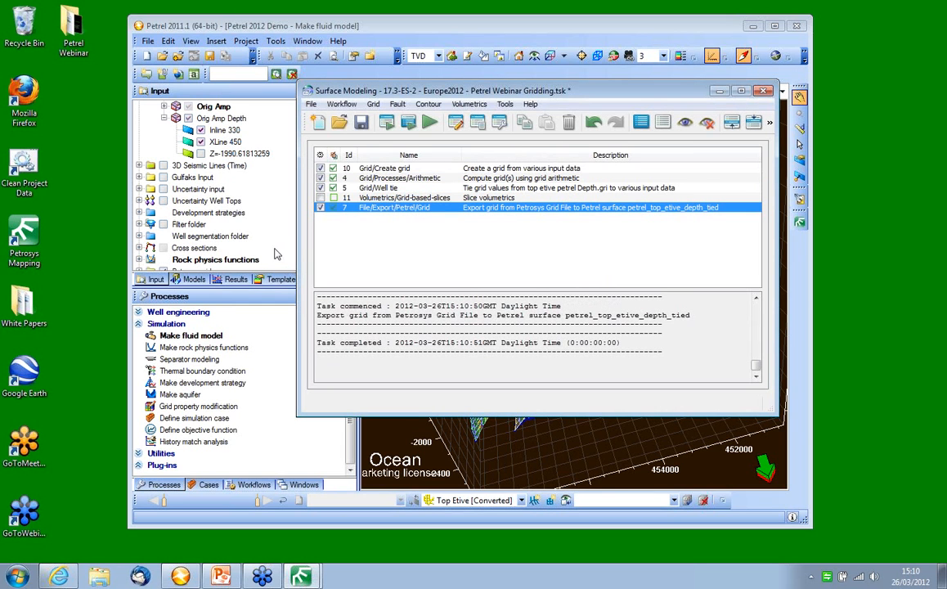
Switch to Petrel and find the exported surface petrel_top_etive_depth_tied in the Petrosys grids folder
click(489, 31)
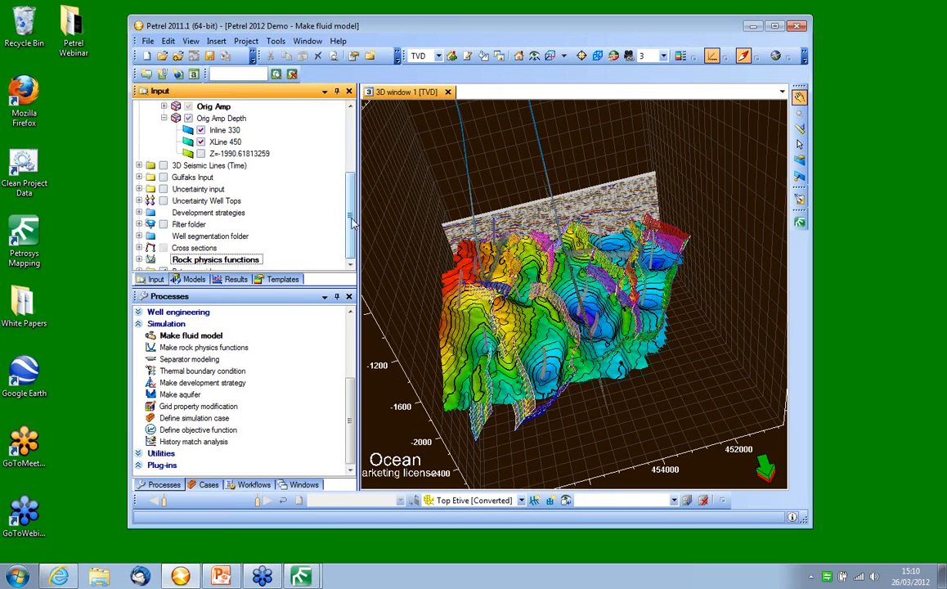
drag(352, 219, 351, 248)
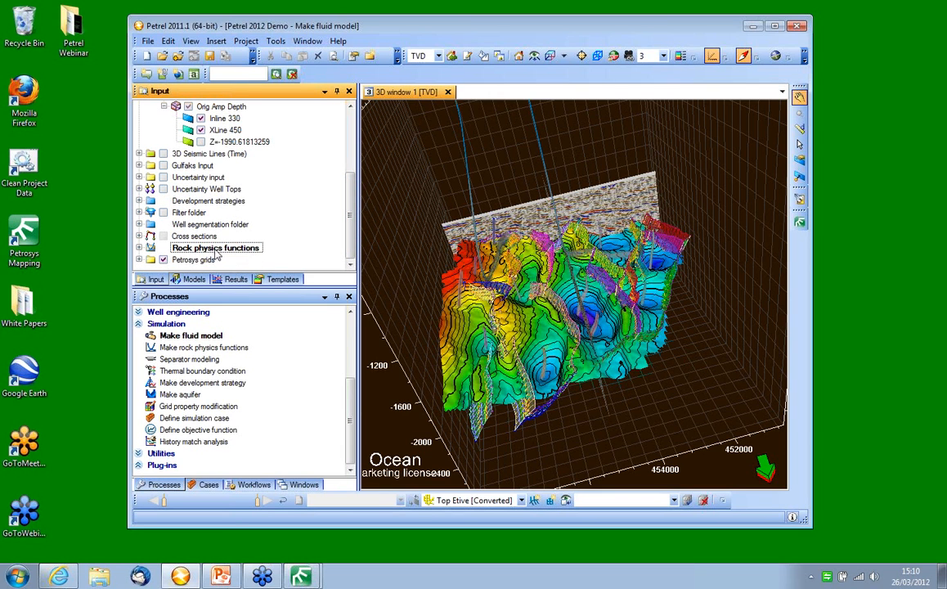
click(139, 259)
scroll(340, 220, down, 1)
click(237, 260)
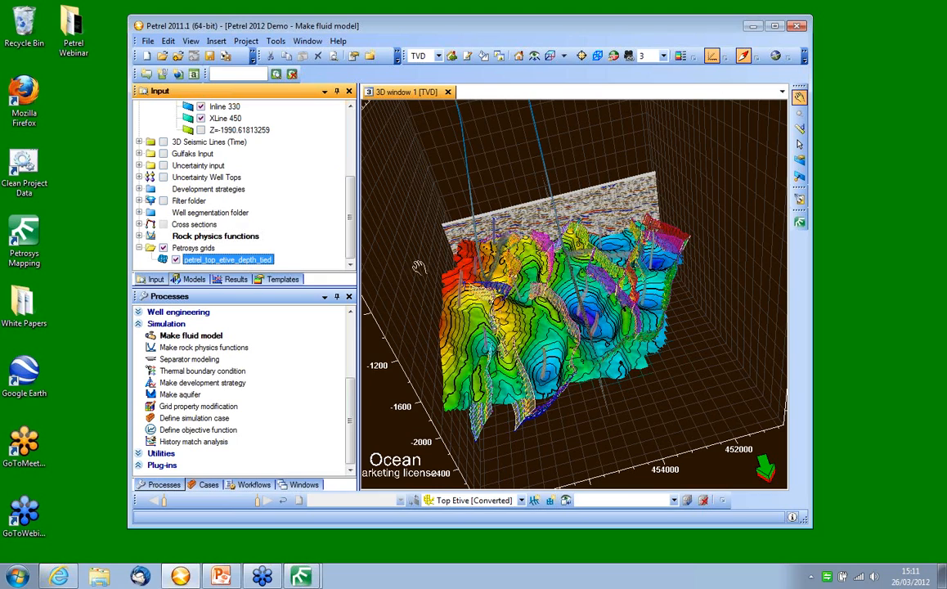
Inspect the exported surface from another 3D angle, hiding it and showing it again
drag(655, 344, 685, 331)
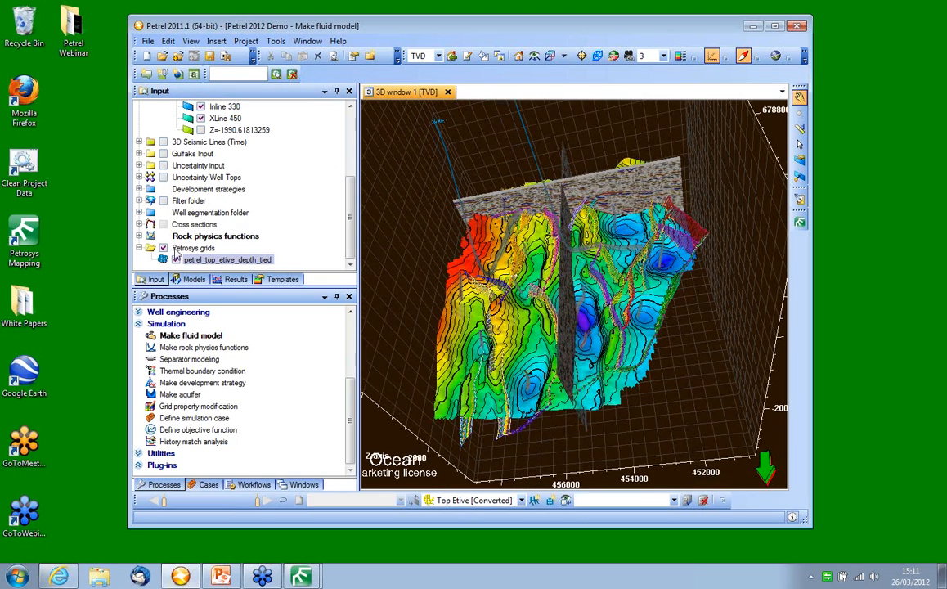
click(175, 261)
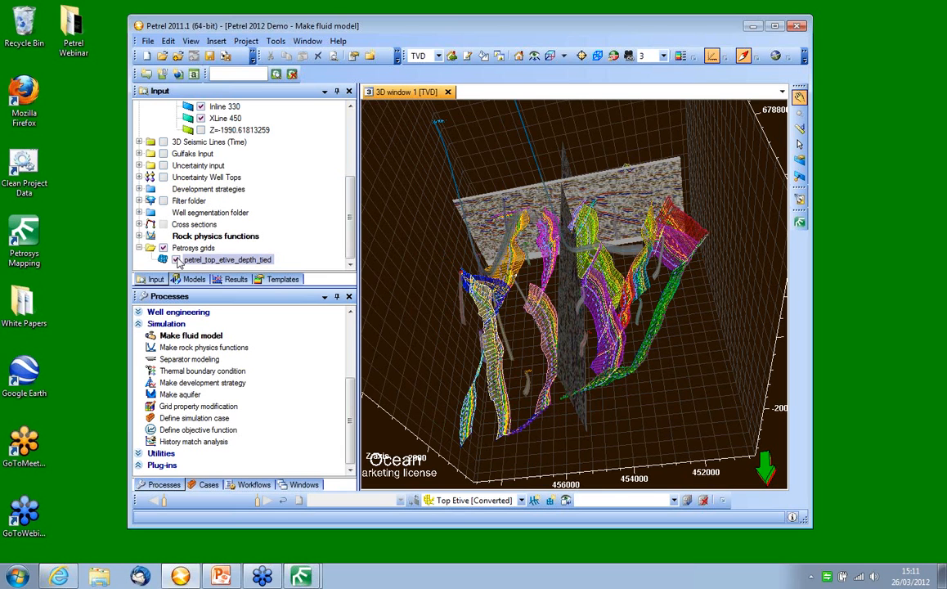
click(176, 260)
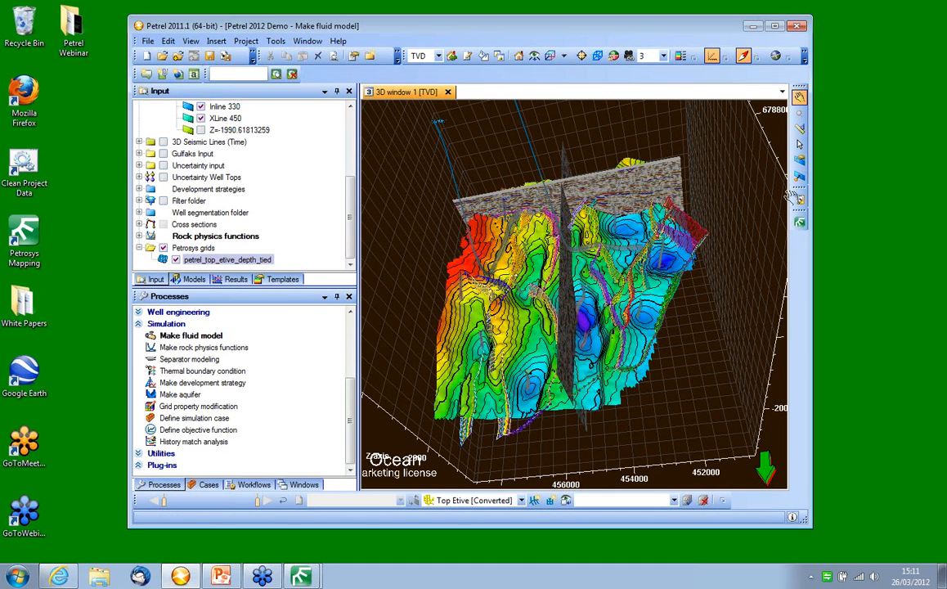
Return to the Surface Modeling window and close it without saving the changes to Petrel Webinar Gridding.tsk
click(300, 574)
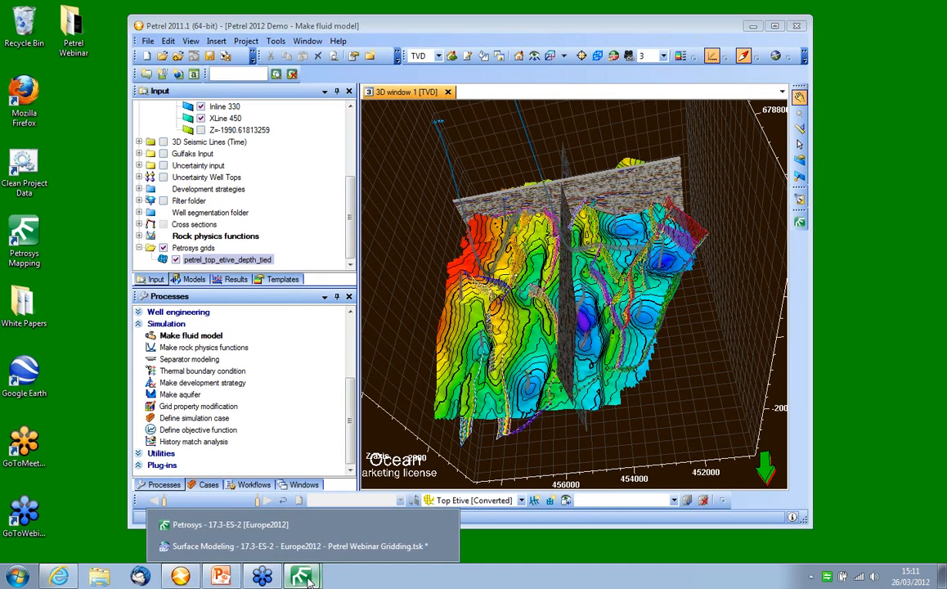
click(286, 543)
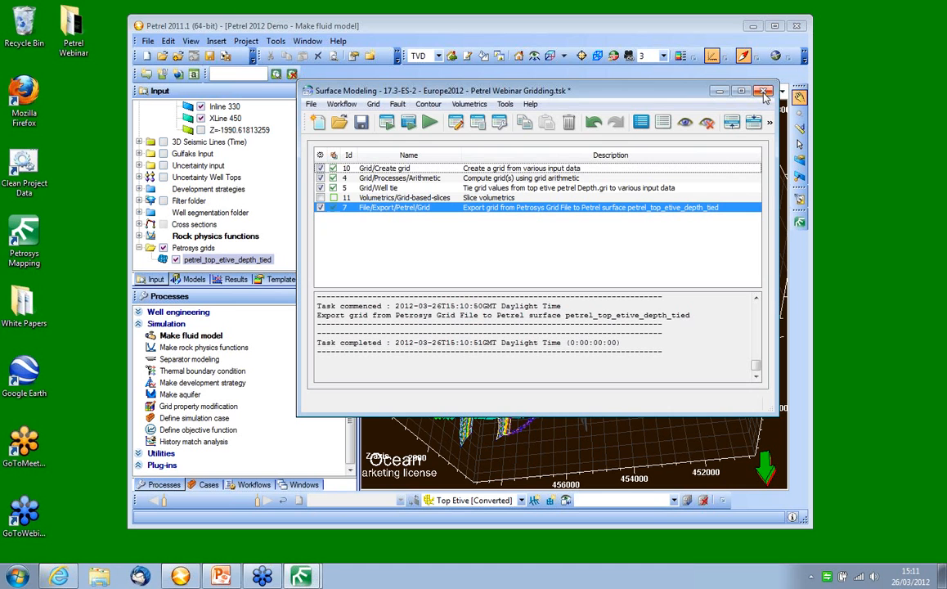
click(765, 95)
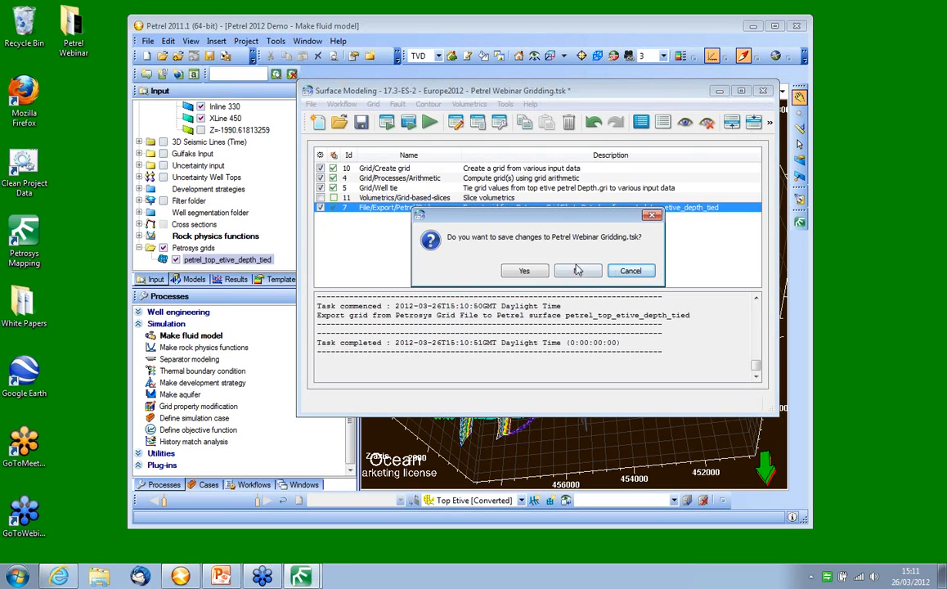
click(522, 243)
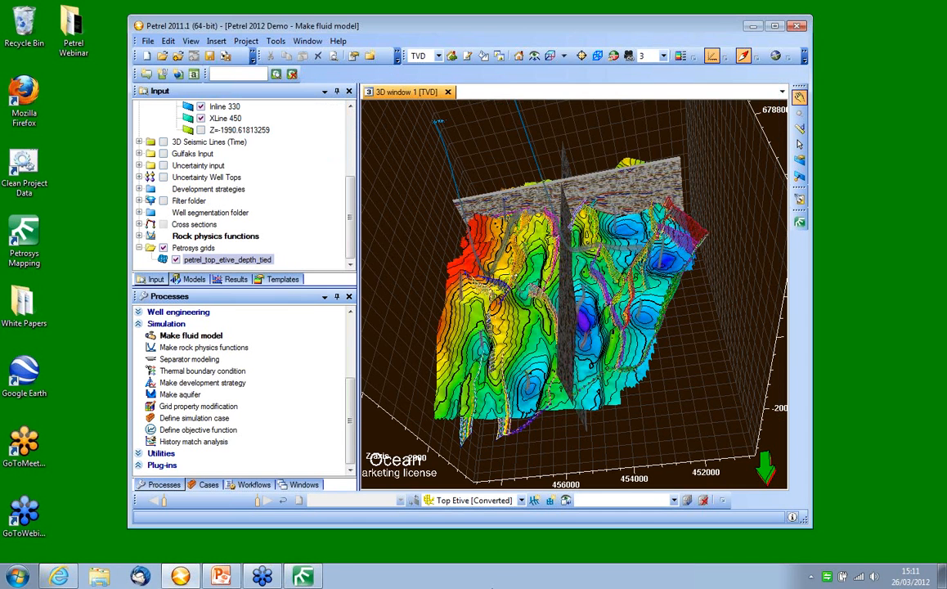
In Petrosys, open the recent map Petrel Webinar Culture Map.dbm, accepting the connection details of the ps_34-10_smt_project and Gullfaks_NE-2002_3d_smt_project SMT projects
click(303, 578)
click(540, 274)
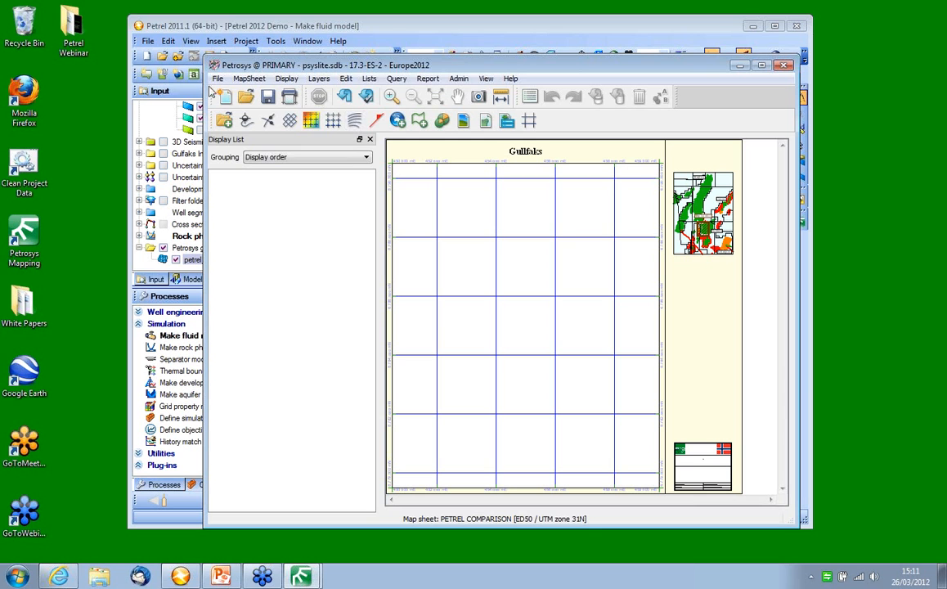
click(218, 78)
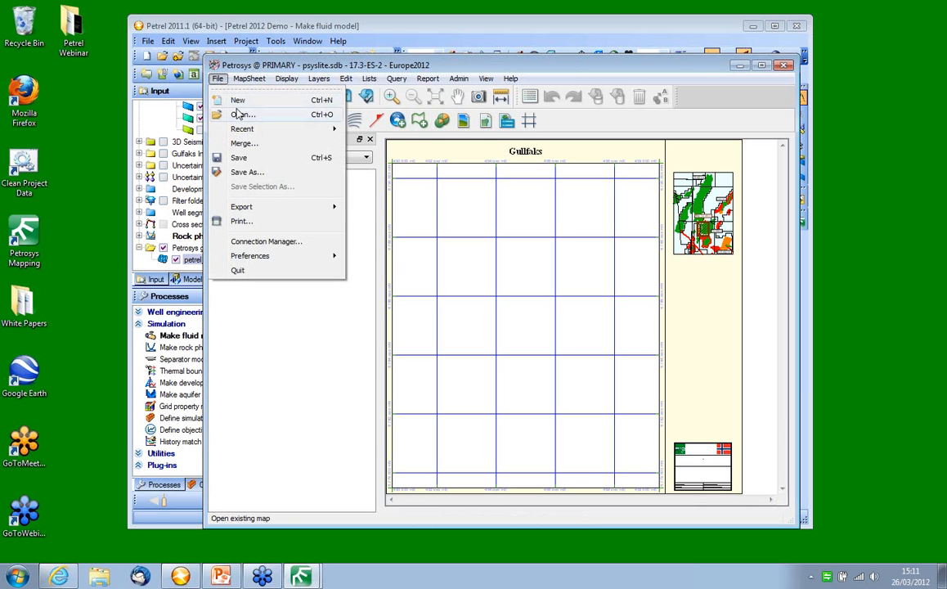
mouse_move(245, 129)
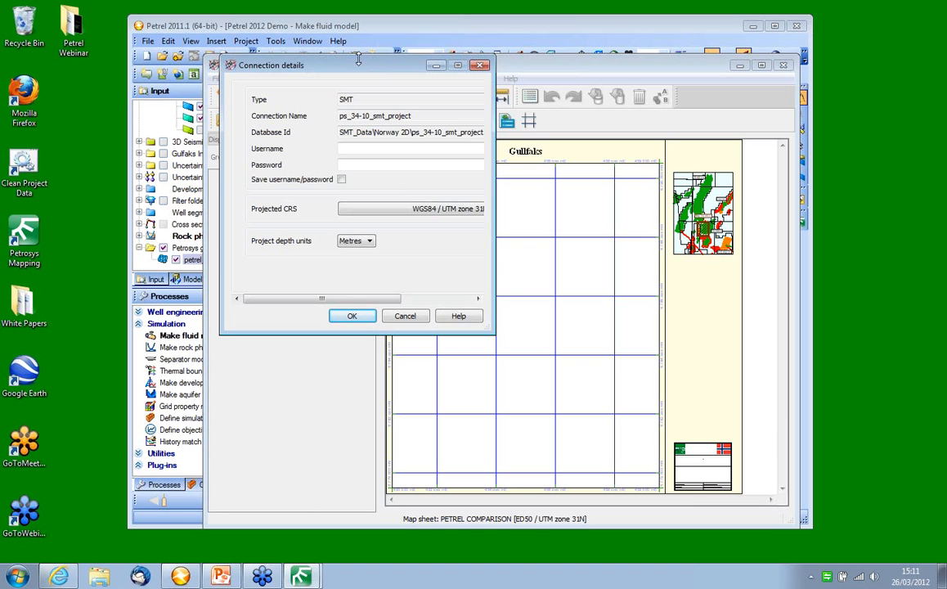
click(352, 316)
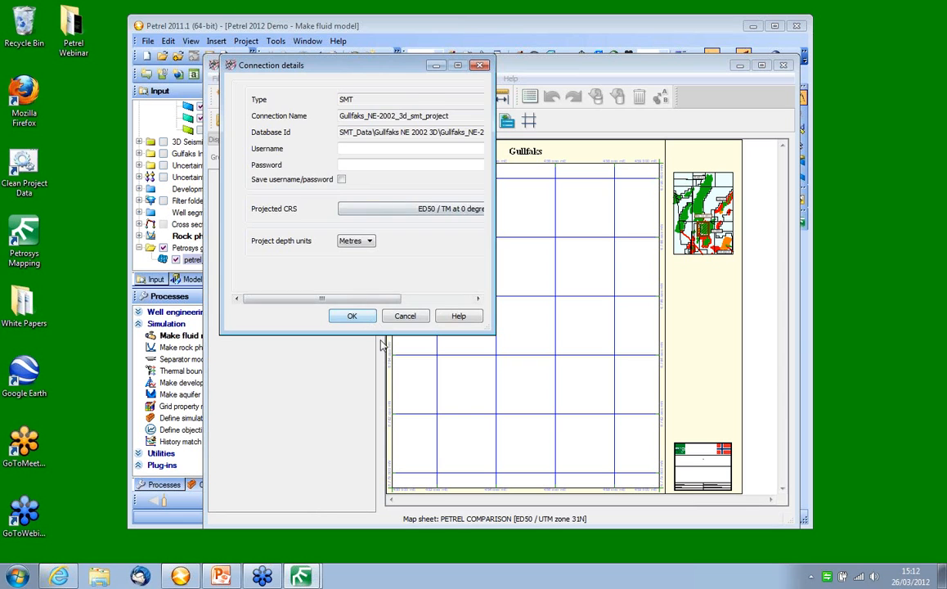
click(355, 316)
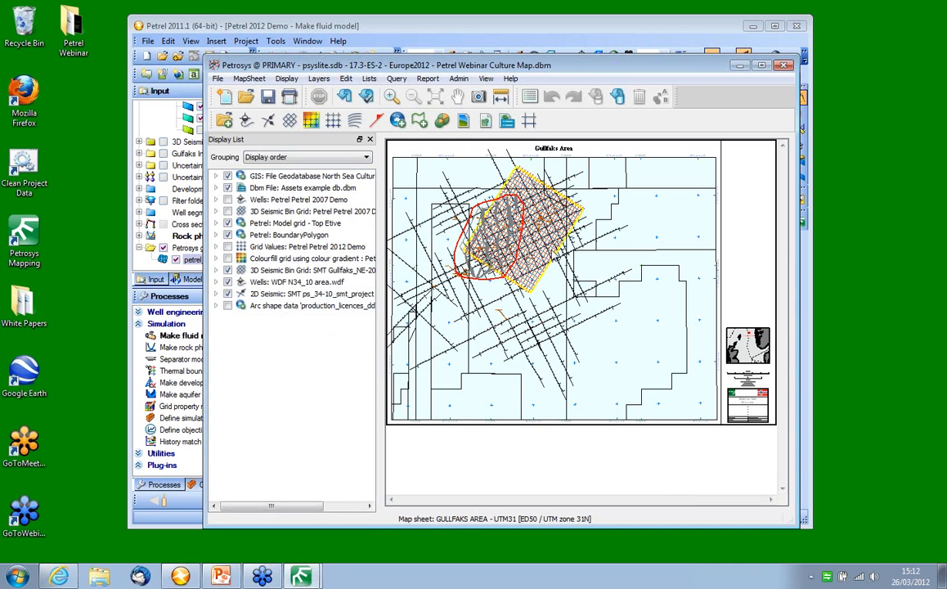
Identify a 2D seismic line and a Norwegian licence block on the map, and review the North Sea Culture.gdb layer's GIS data source types
click(448, 199)
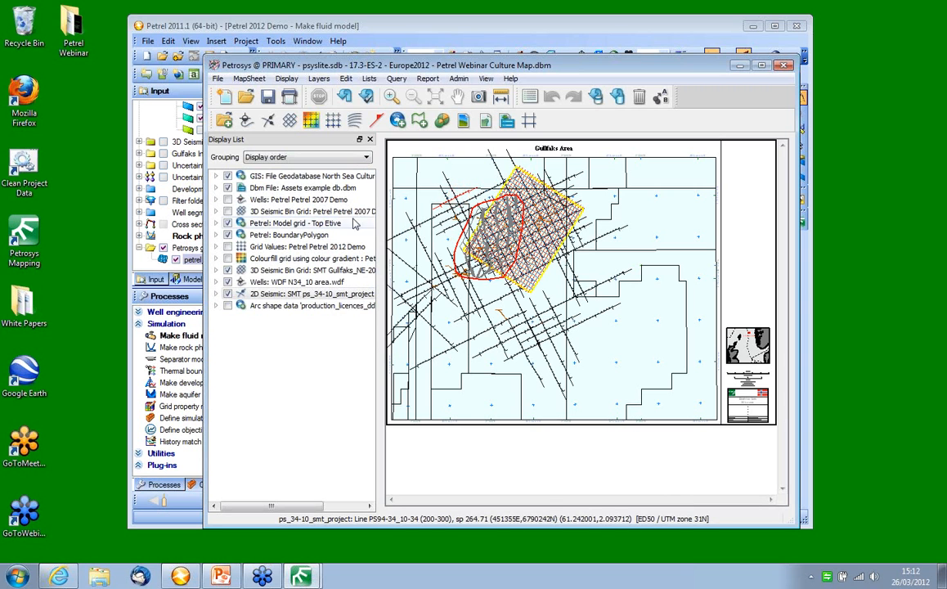
click(655, 252)
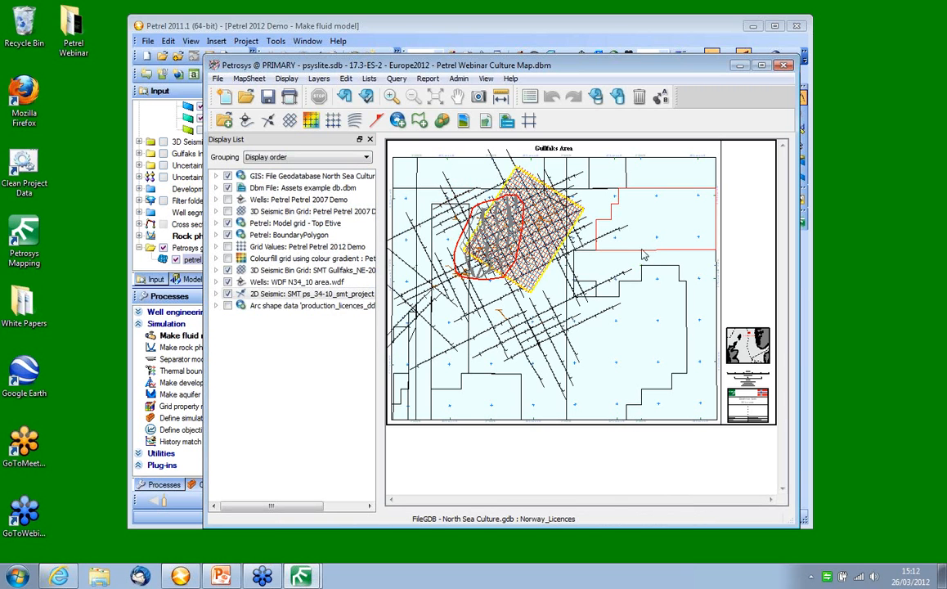
click(341, 179)
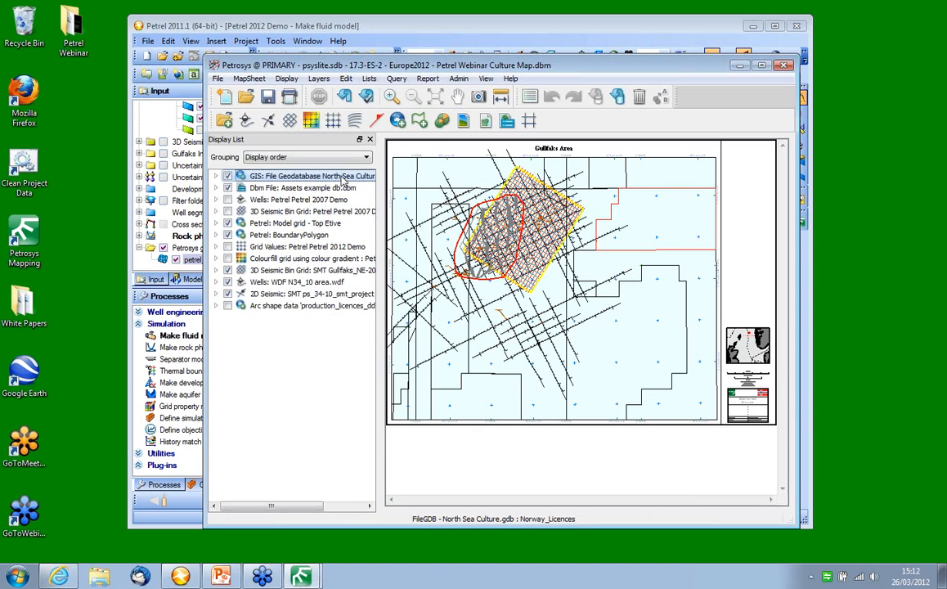
double_click(344, 179)
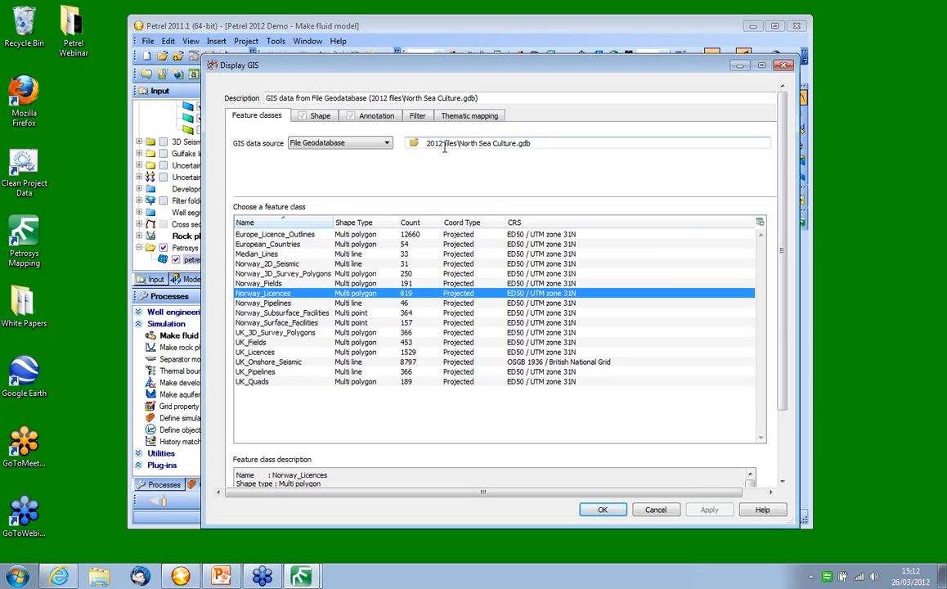
click(369, 145)
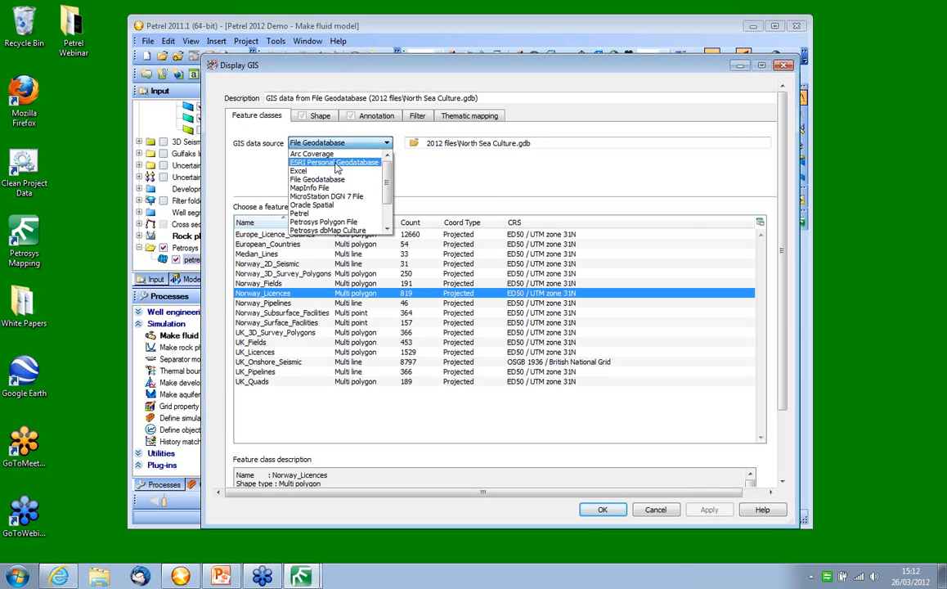
scroll(327, 205, down, 2)
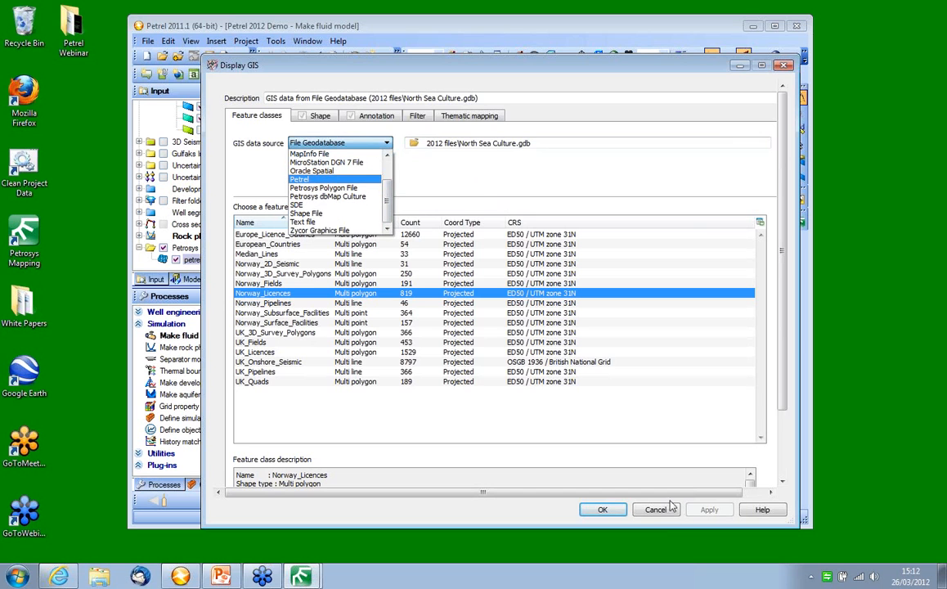
click(658, 72)
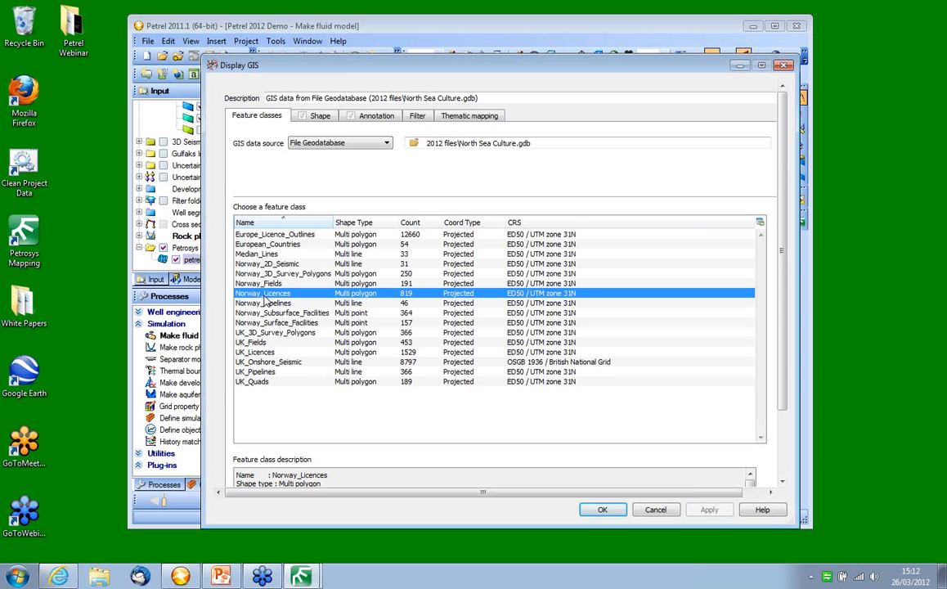
click(614, 511)
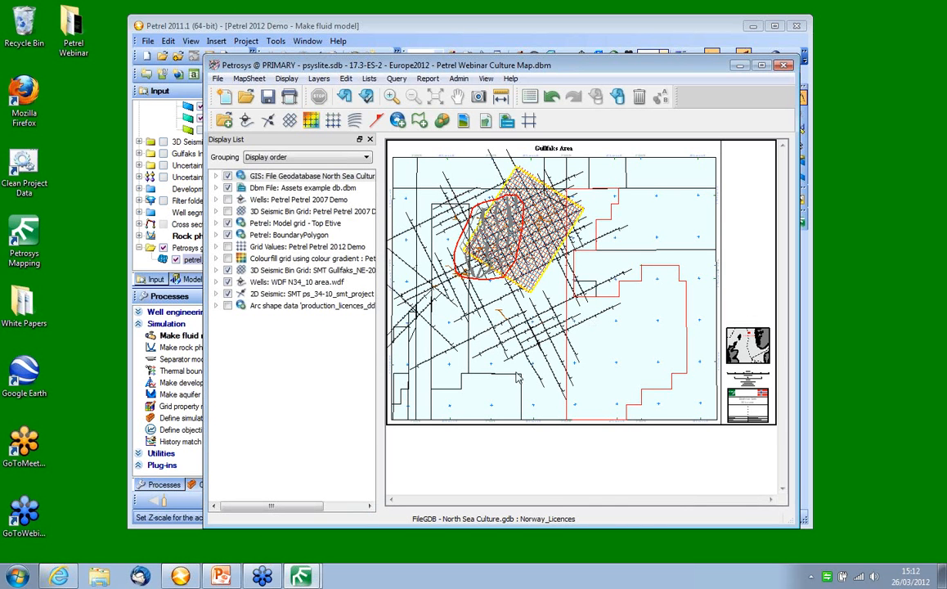
Start exporting the Norway_Licences map layer as spatial data, with Petrel as the output data store and Petrosys Culture as the Petrel folder
right_click(653, 277)
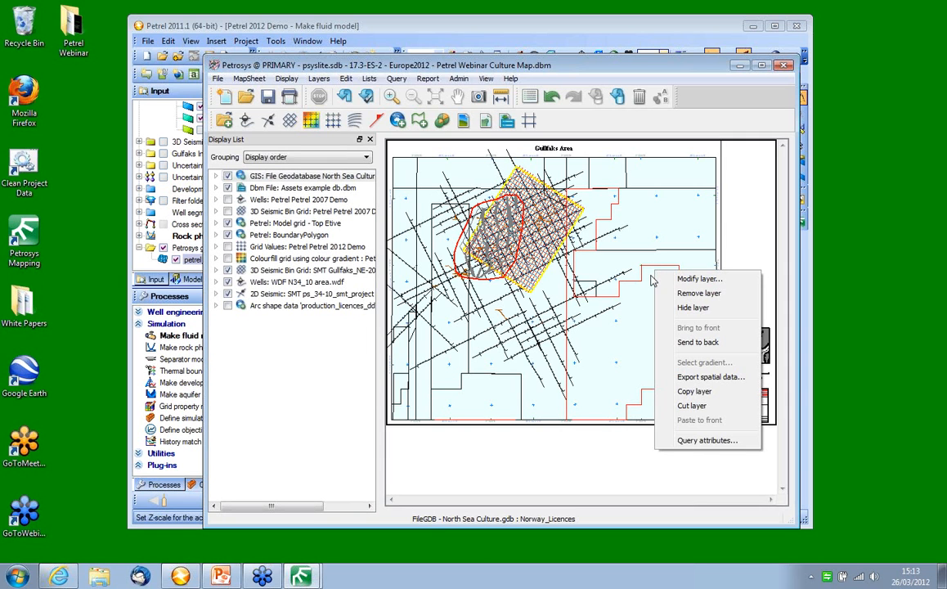
click(724, 379)
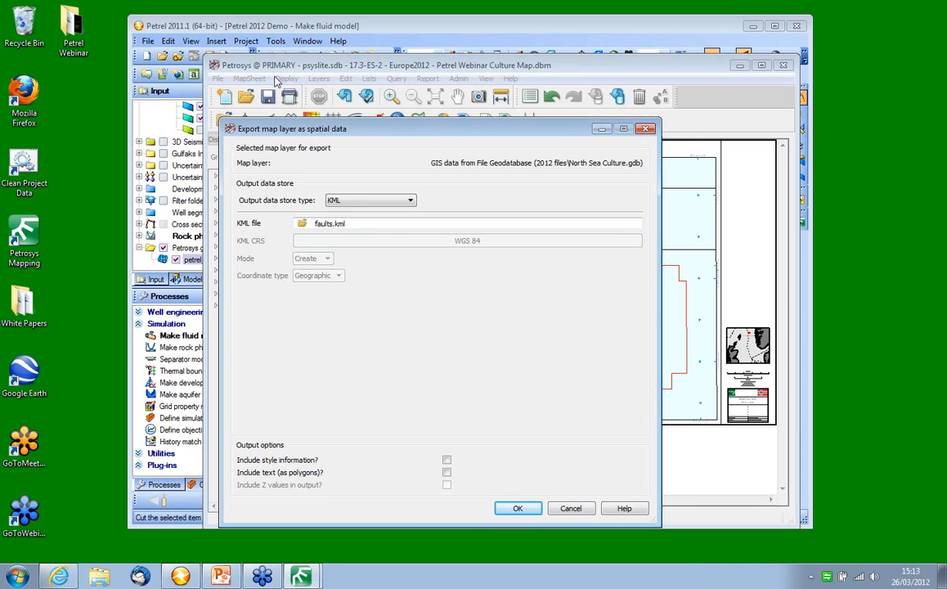
click(386, 202)
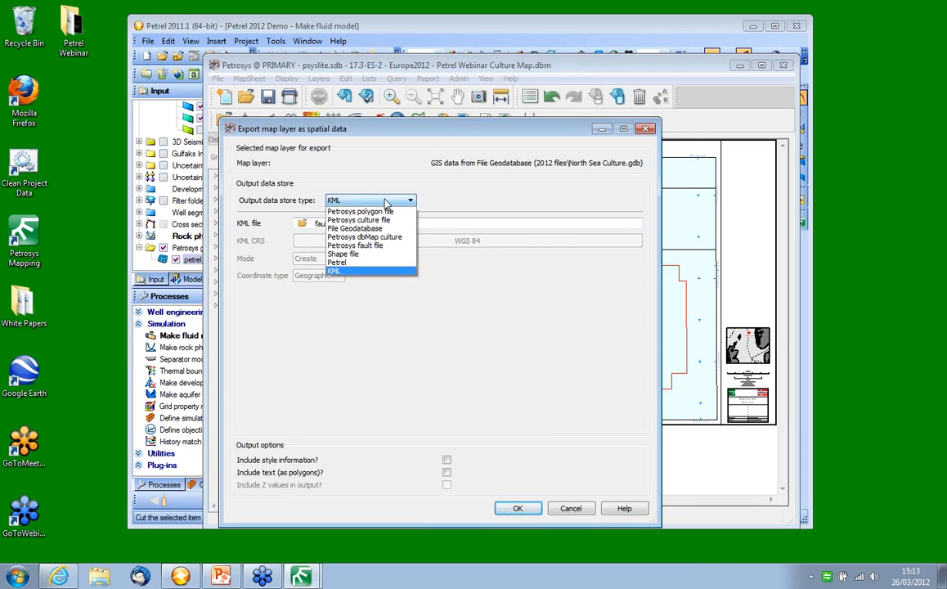
click(377, 262)
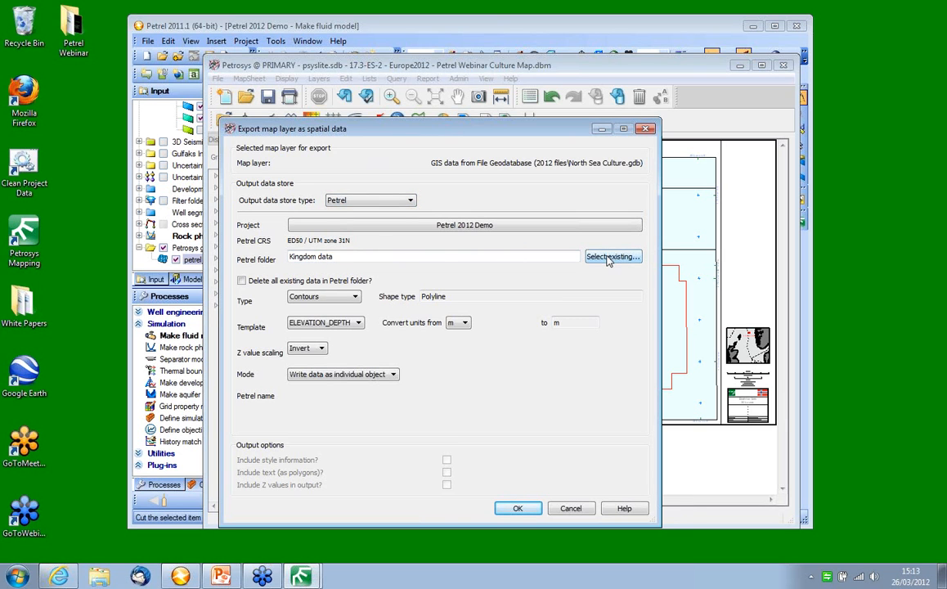
drag(378, 256, 265, 228)
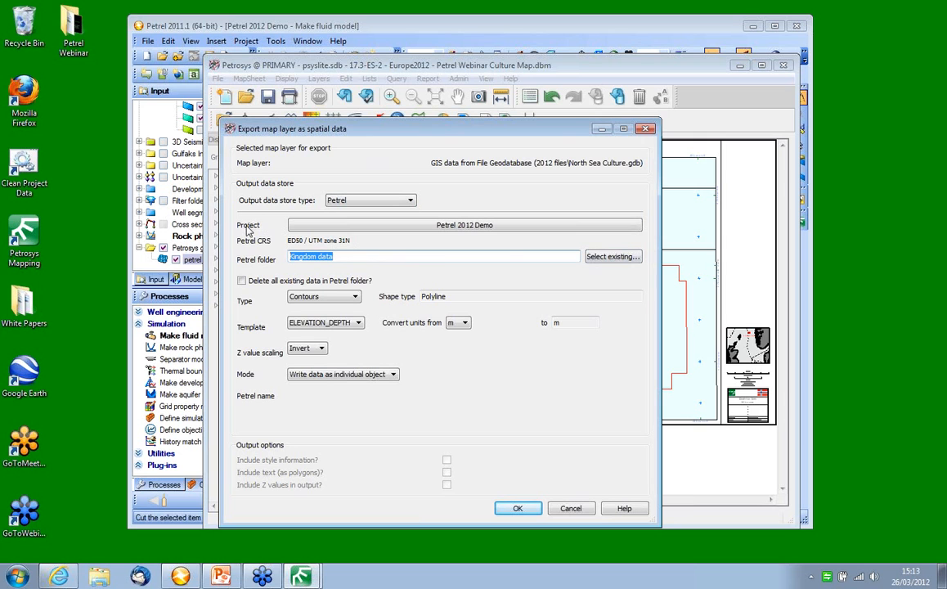
text(Petrosys Culture)
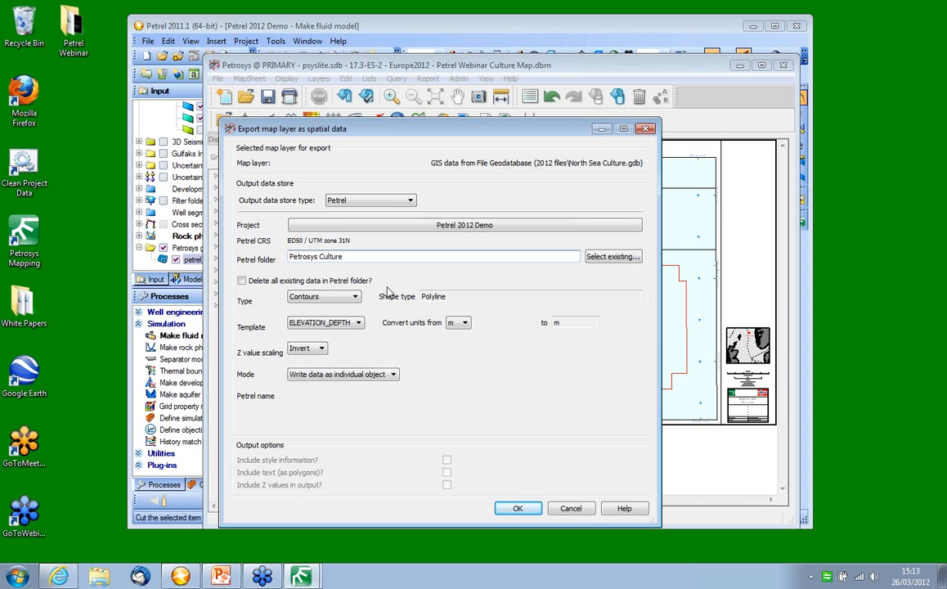
Set the export type to Boundary polygon, write the data as one object and name it Norway Block Boundaries
click(342, 297)
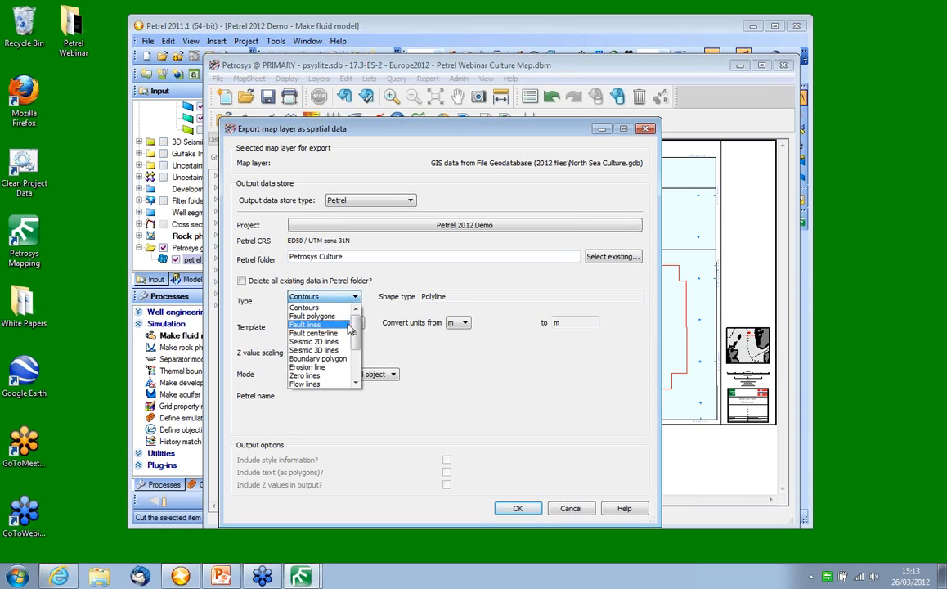
click(327, 358)
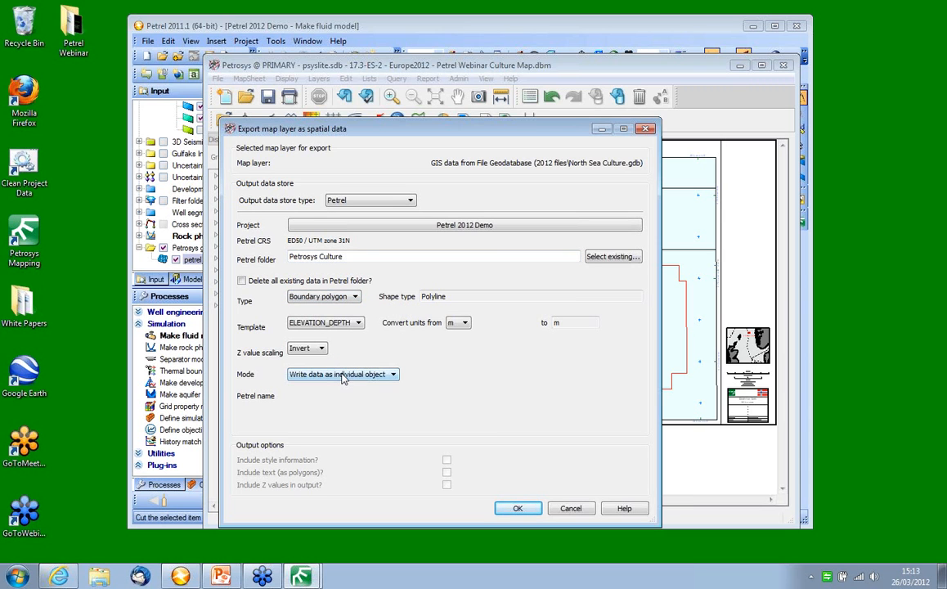
click(342, 375)
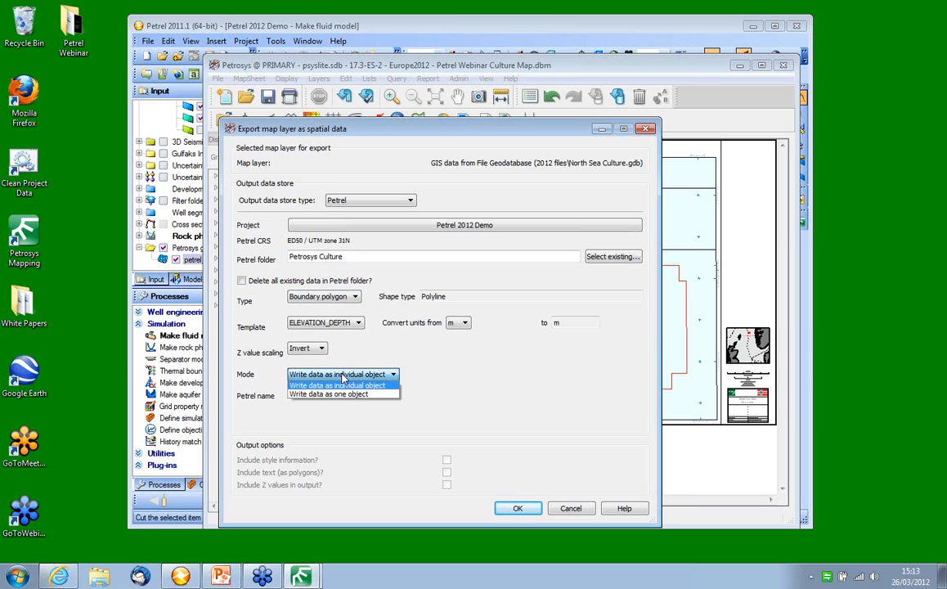
click(342, 393)
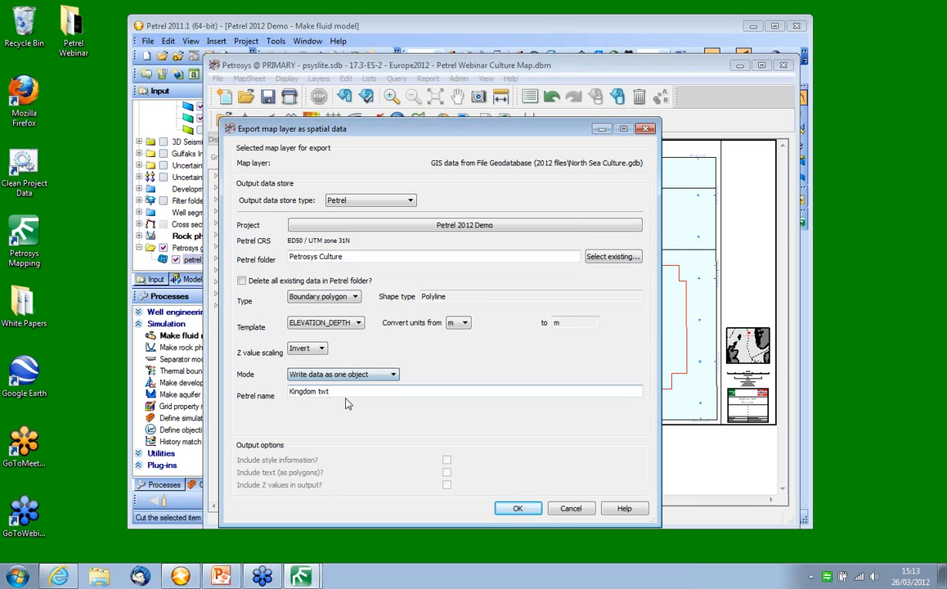
drag(339, 393, 266, 374)
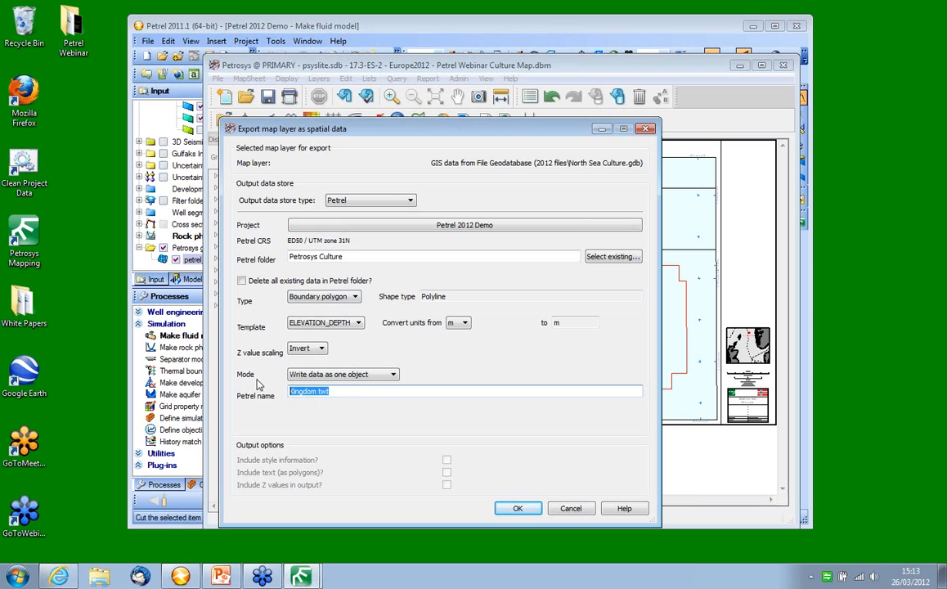
text(Norway Block Boundaries)
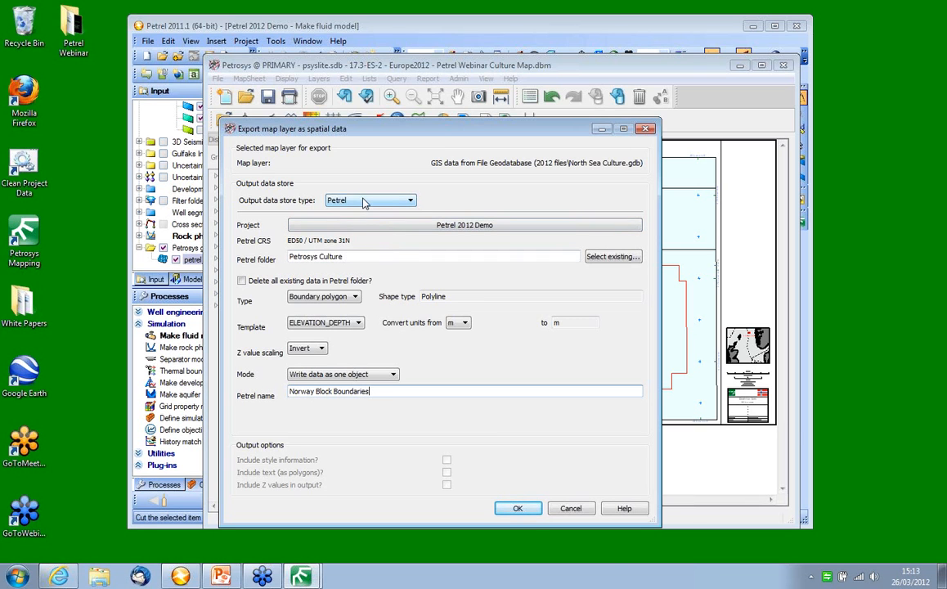
Run the Norway Block Boundaries export and switch to Petrel to view the exported data in the 3D window
click(513, 509)
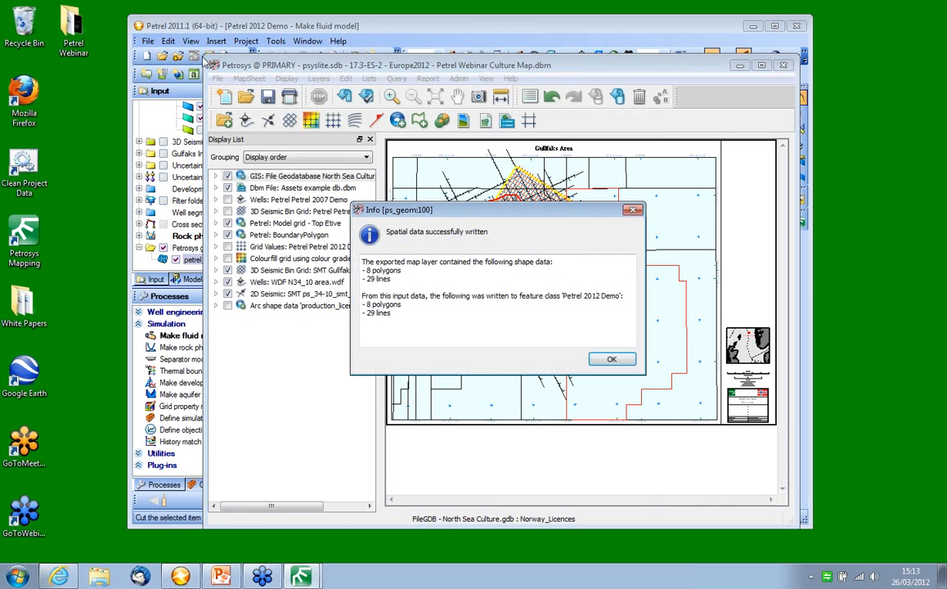
click(612, 359)
click(347, 31)
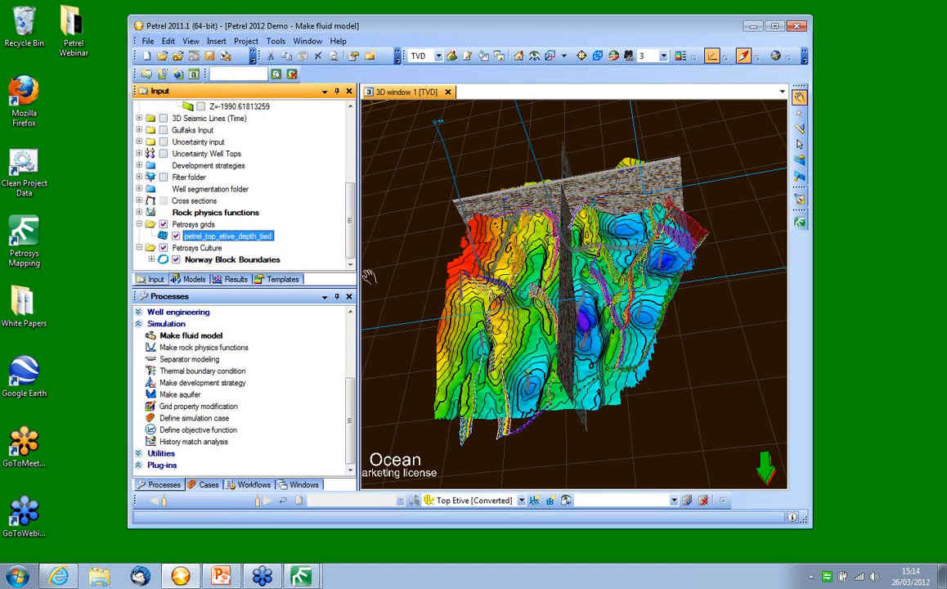
drag(610, 199, 659, 262)
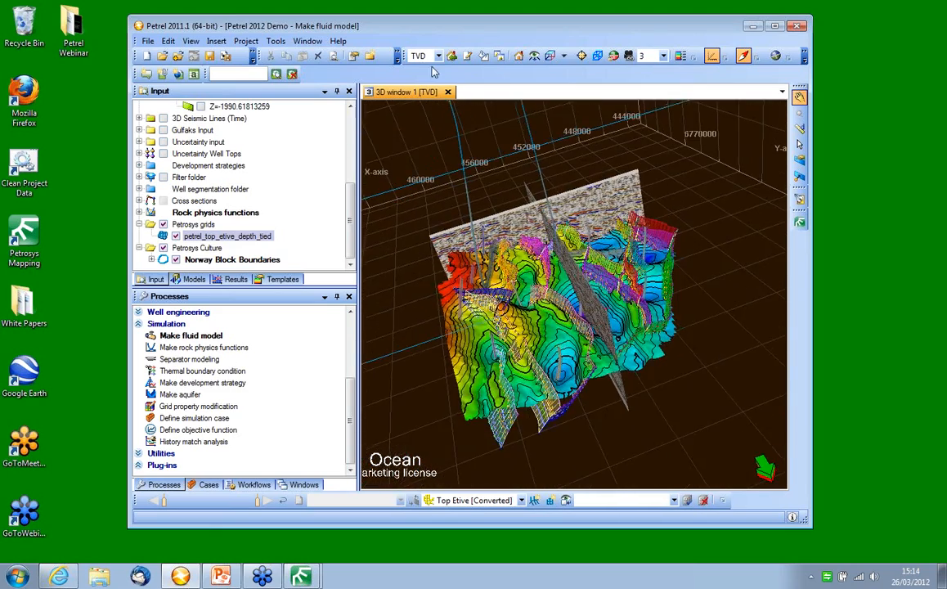
Create a new Petrel map window, display Norway Block Boundaries in it, and return to 3D window 1
click(308, 41)
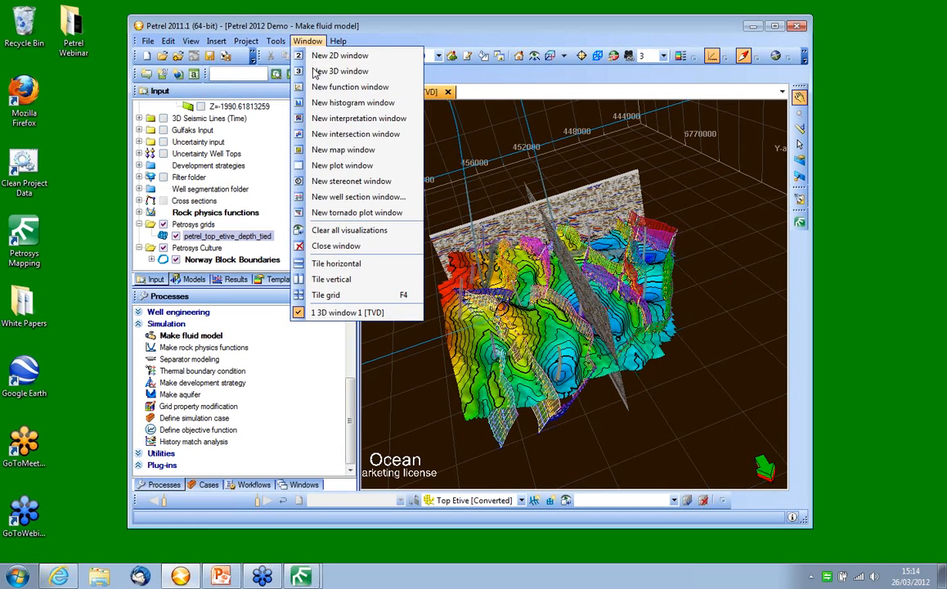
click(364, 150)
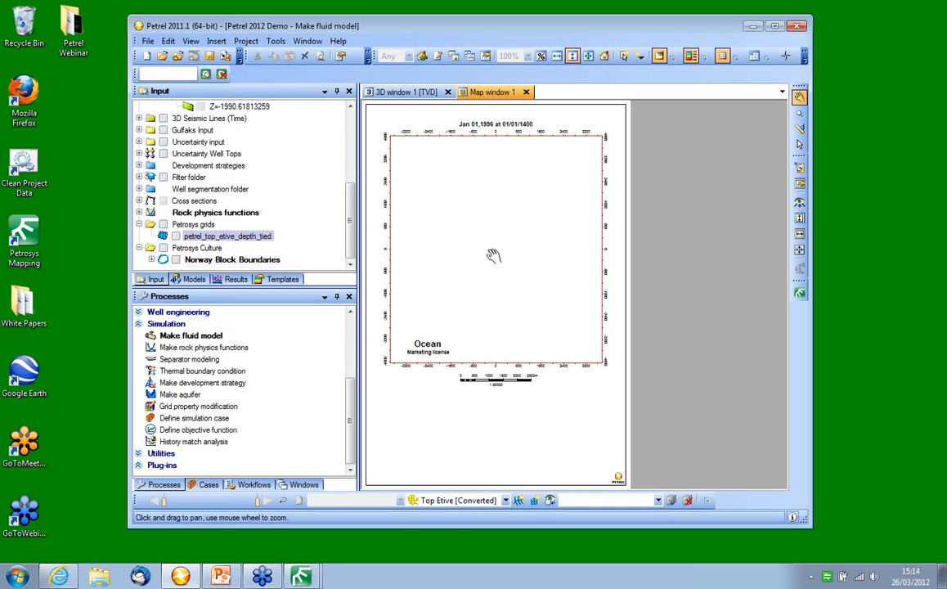
scroll(501, 255, up, 3)
scroll(501, 255, up, 5)
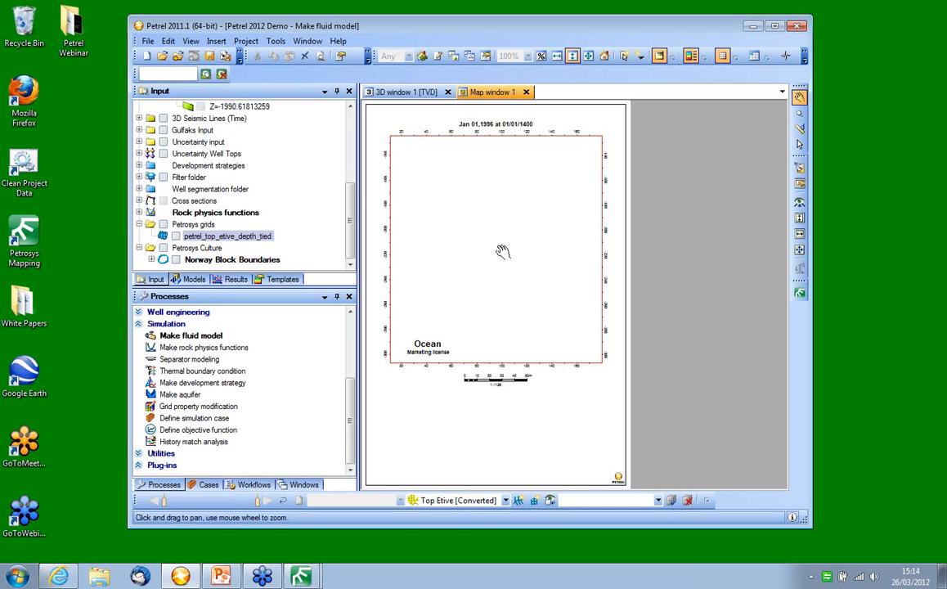
click(175, 259)
scroll(513, 260, down, 4)
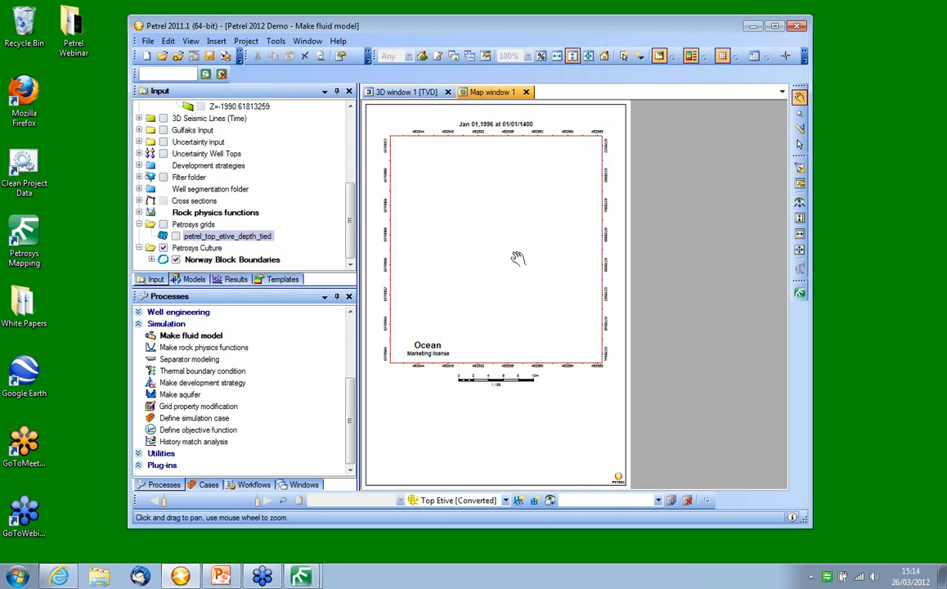
scroll(517, 258, down, 8)
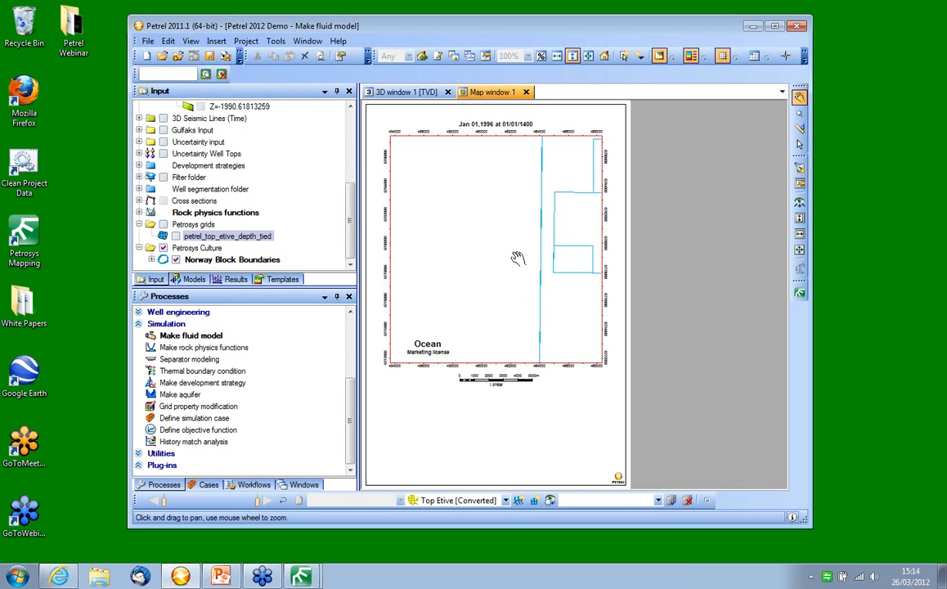
scroll(518, 259, down, 1)
drag(536, 265, 505, 246)
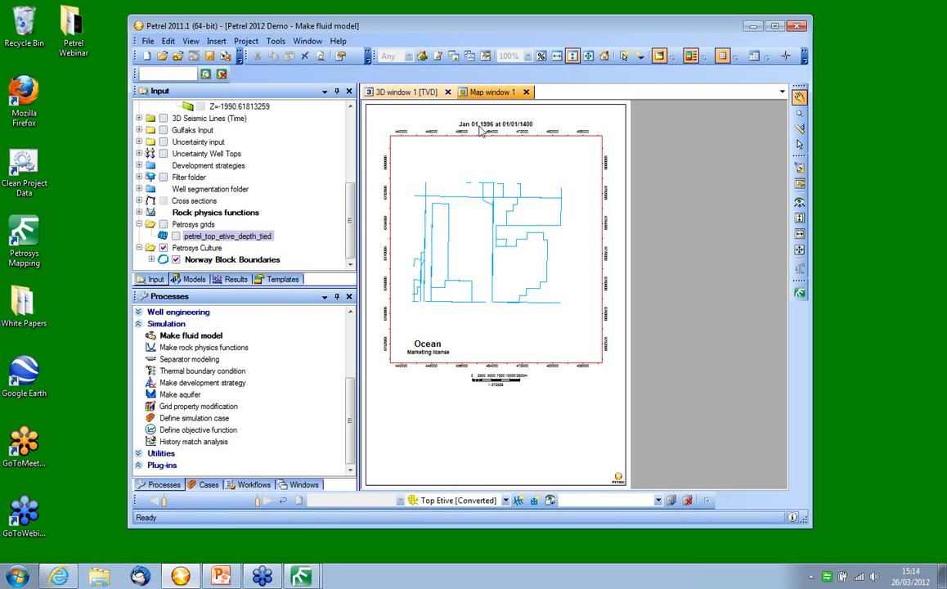
click(378, 92)
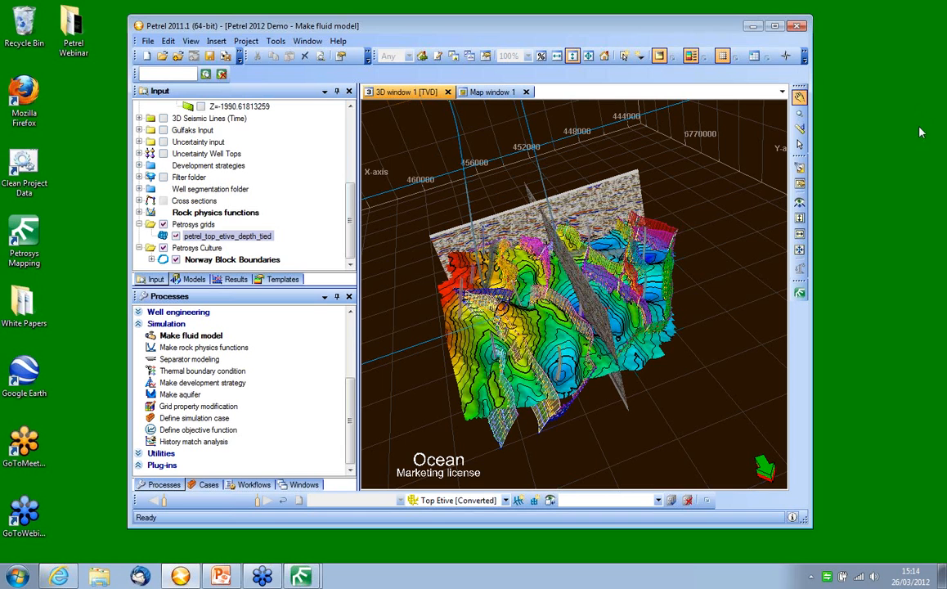
Switch to the Petrosys culture map and review the data source types available for the 2D seismic lines layer
mouse_move(302, 577)
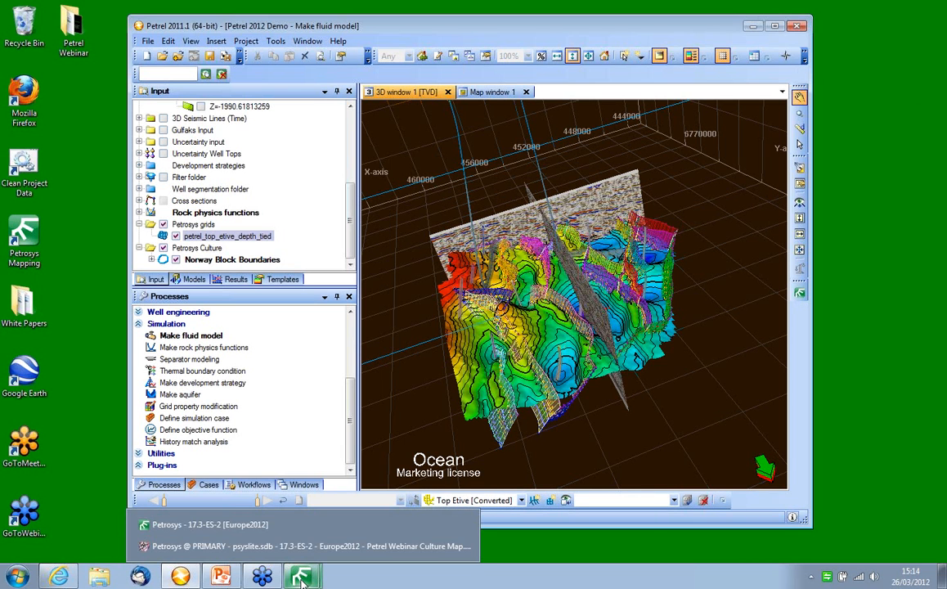
click(291, 548)
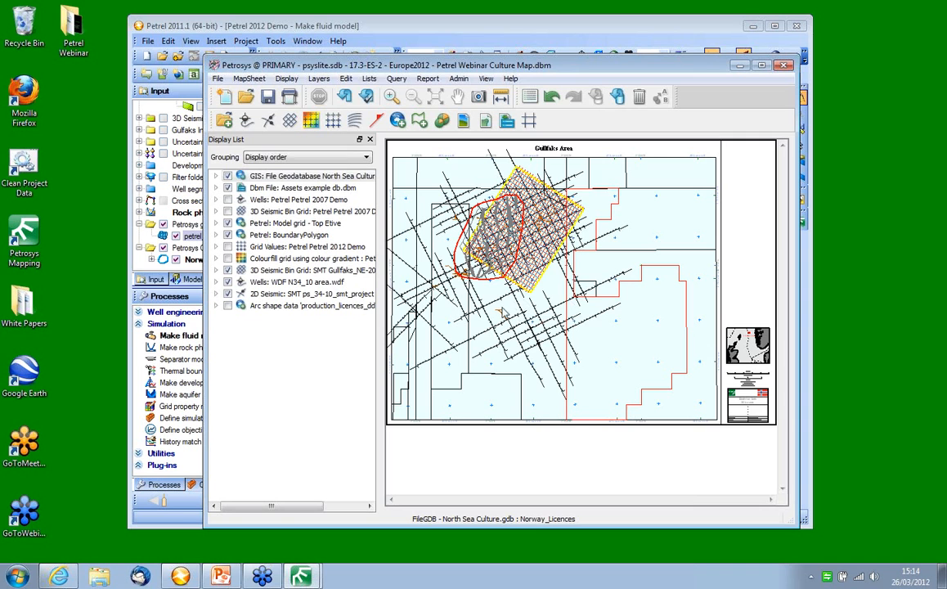
click(508, 302)
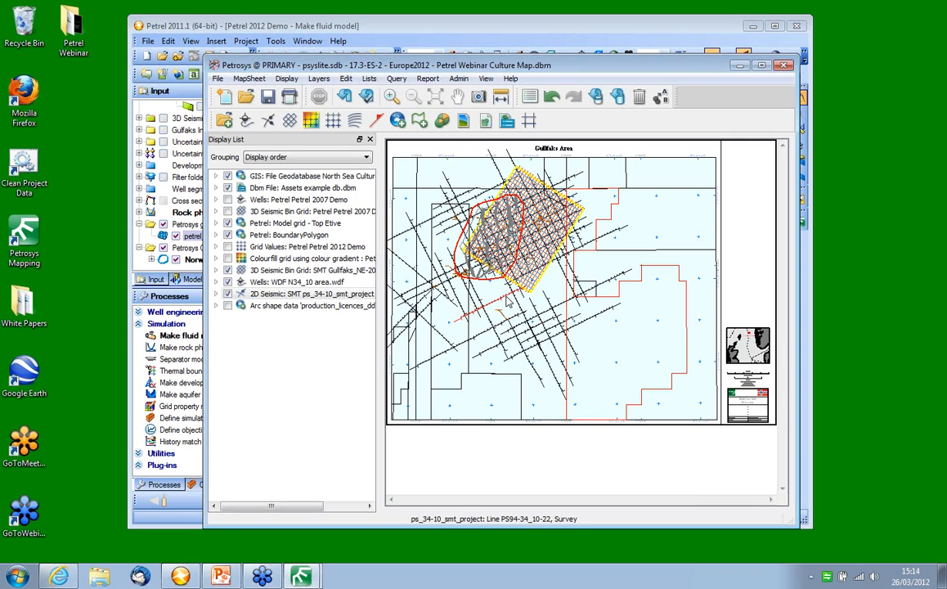
double_click(508, 302)
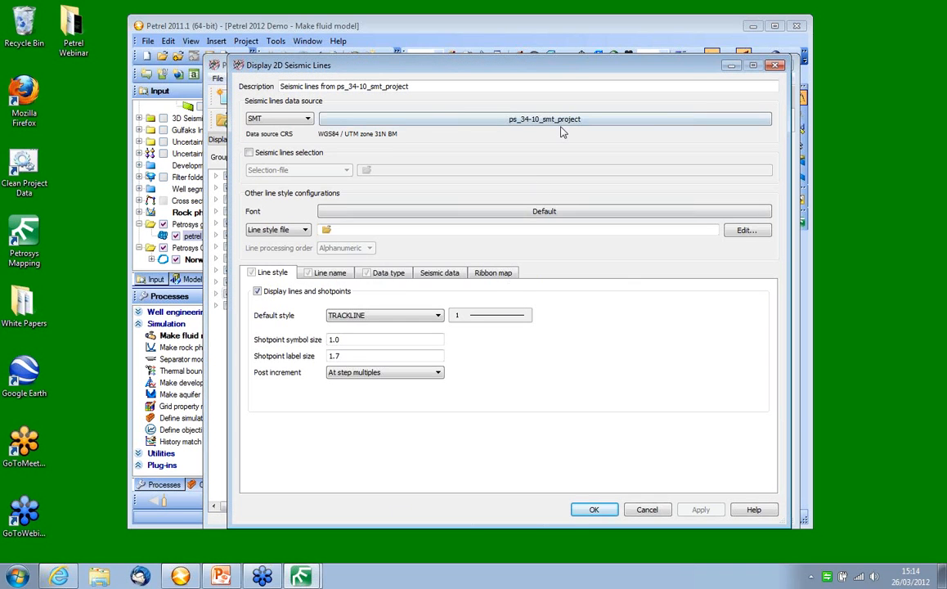
click(308, 119)
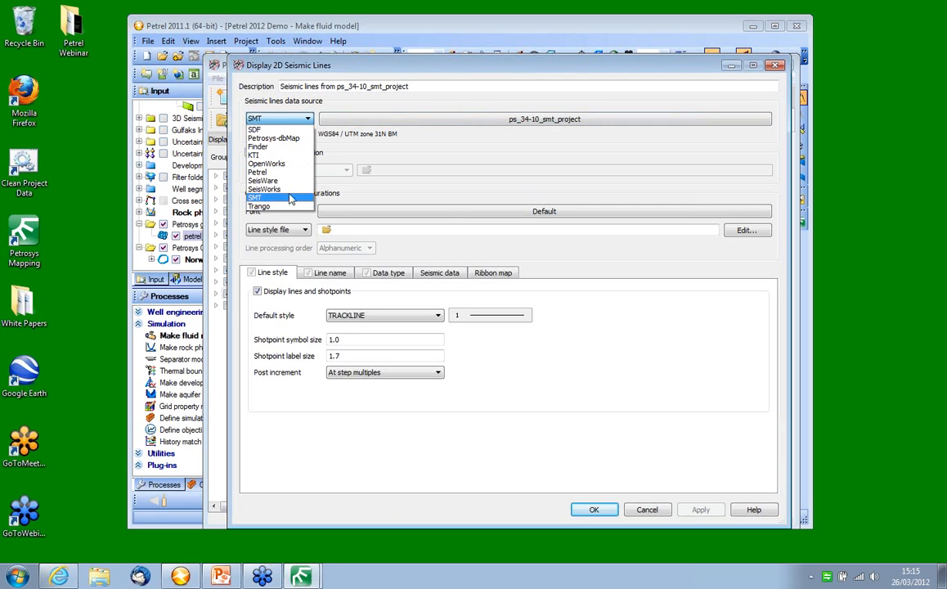
click(421, 140)
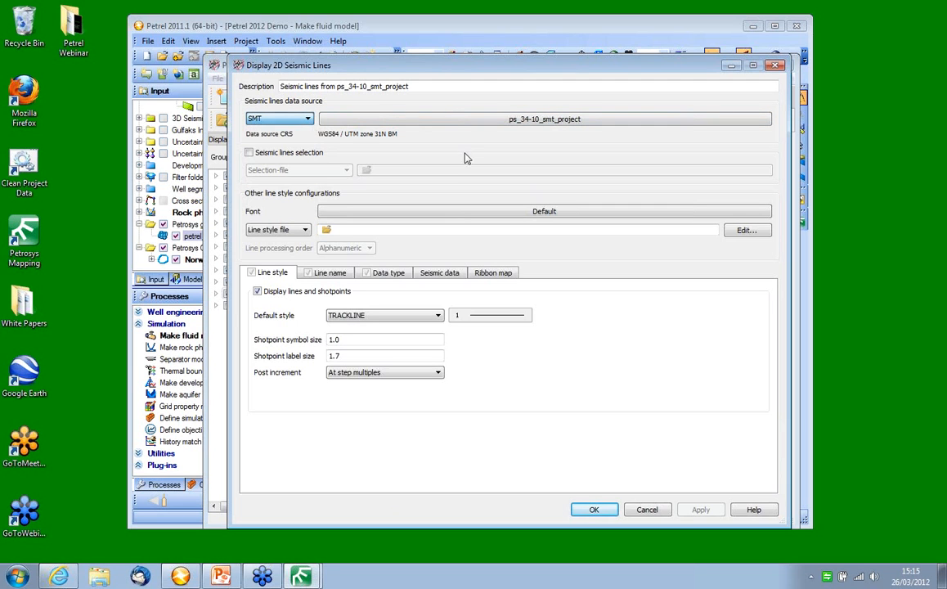
click(634, 513)
Start exporting the 2D seismic layer as spatial data to the Petrel folder Kingdom Seismic, with the type Seismic 2D lines
right_click(545, 310)
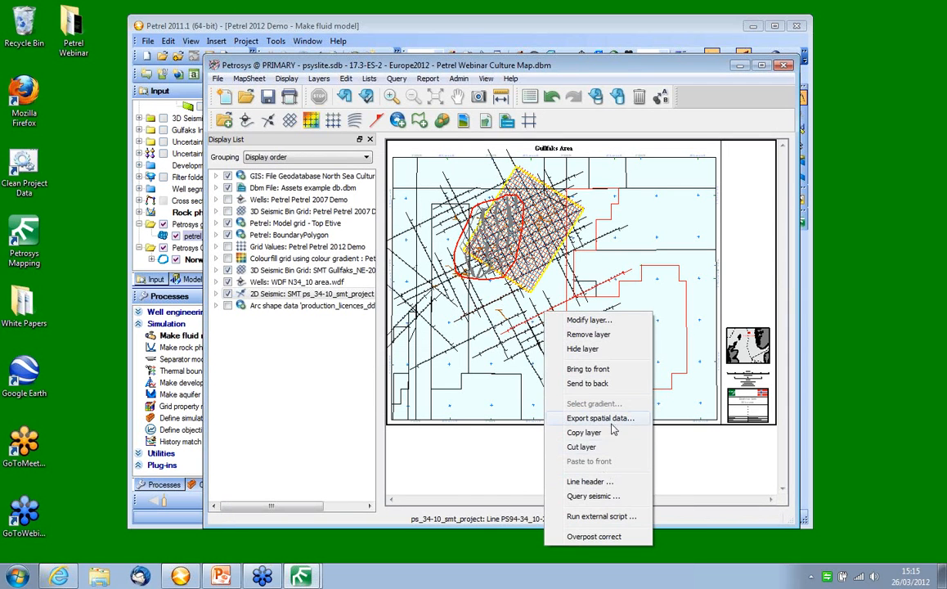
click(625, 419)
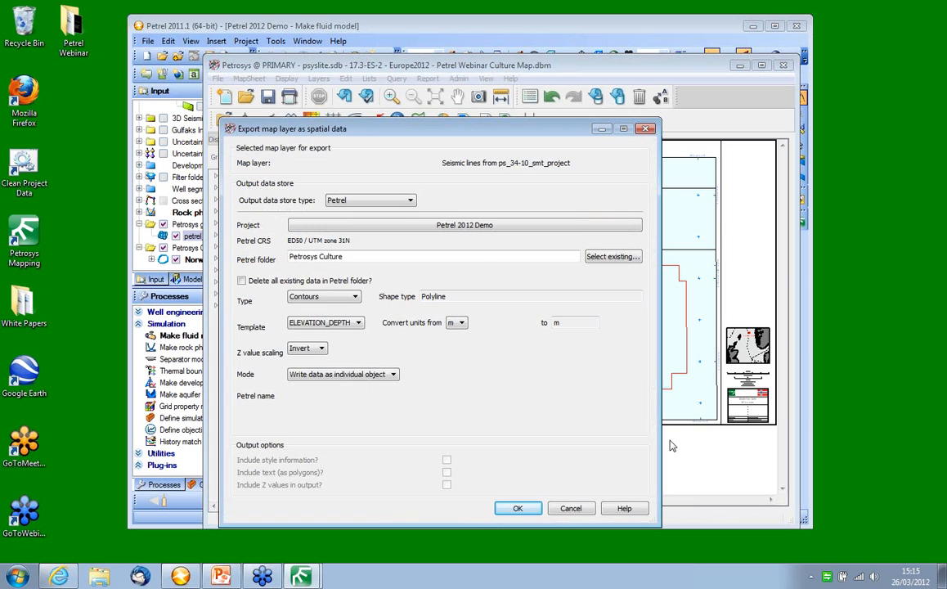
drag(375, 257, 243, 239)
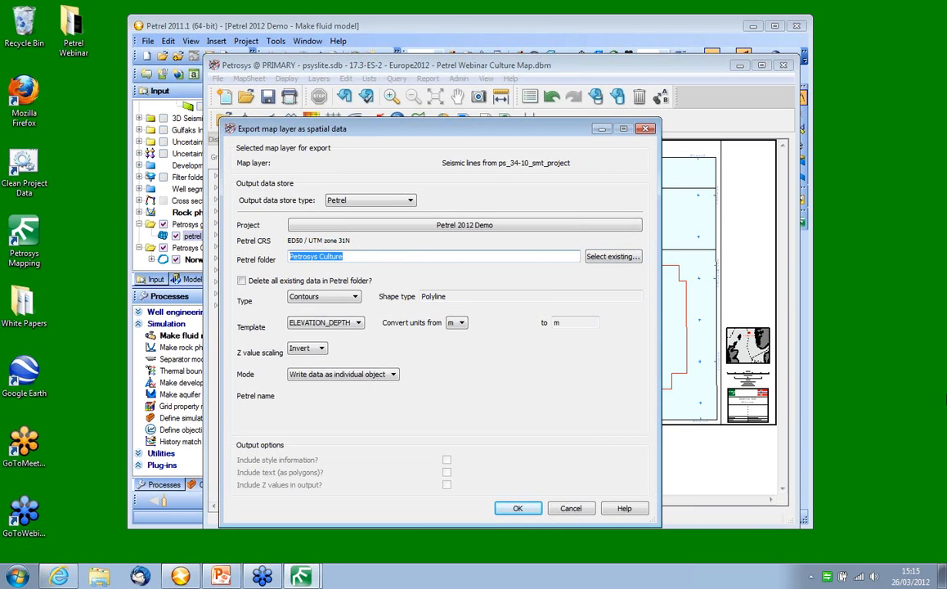
text(Kingdom Seismic)
click(327, 298)
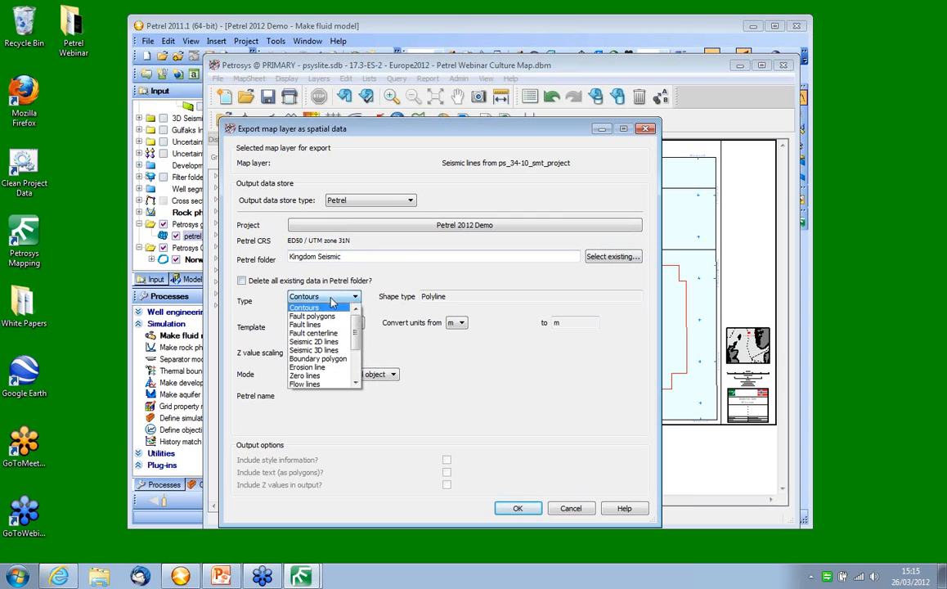
click(328, 342)
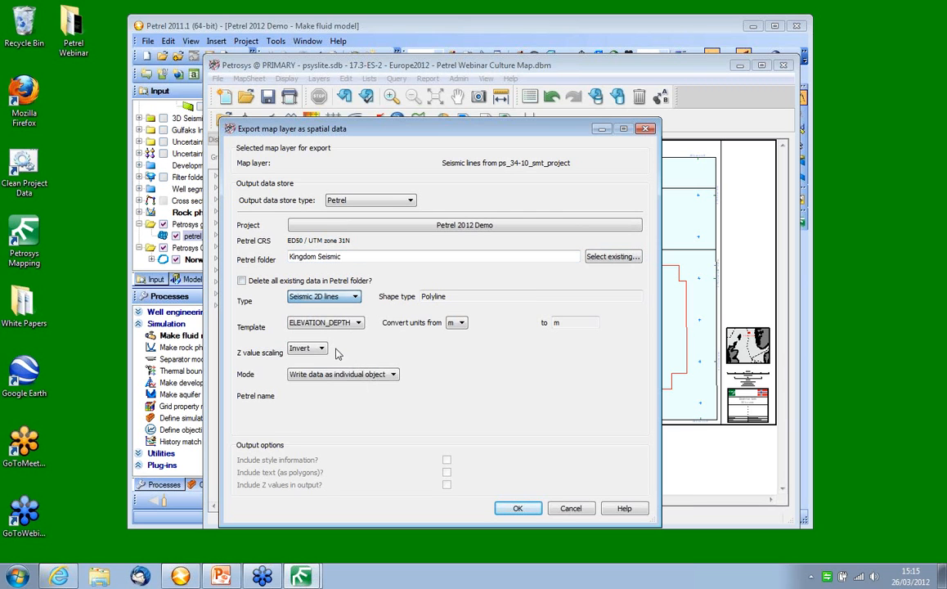
Write the seismic lines as one object named 2006 2d Seismic, run the export and view the lines in Petrel's 3D window
click(328, 376)
click(331, 396)
drag(372, 393, 263, 350)
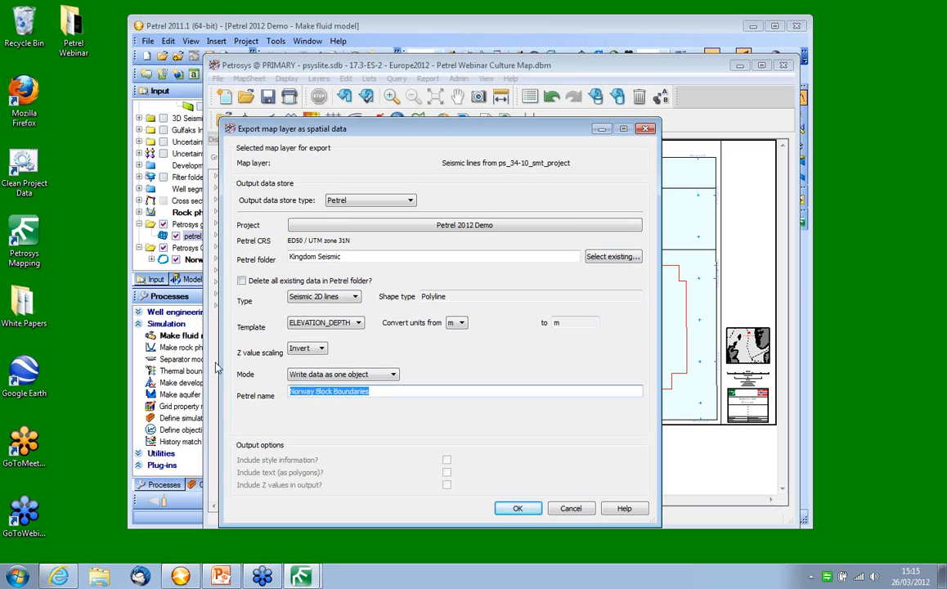
text(2006 2d Seismic)
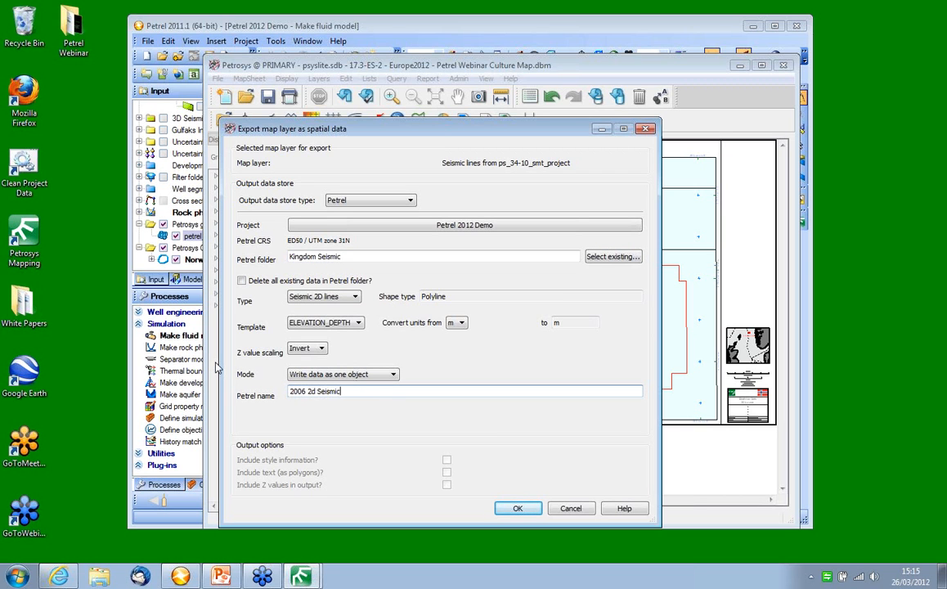
click(523, 509)
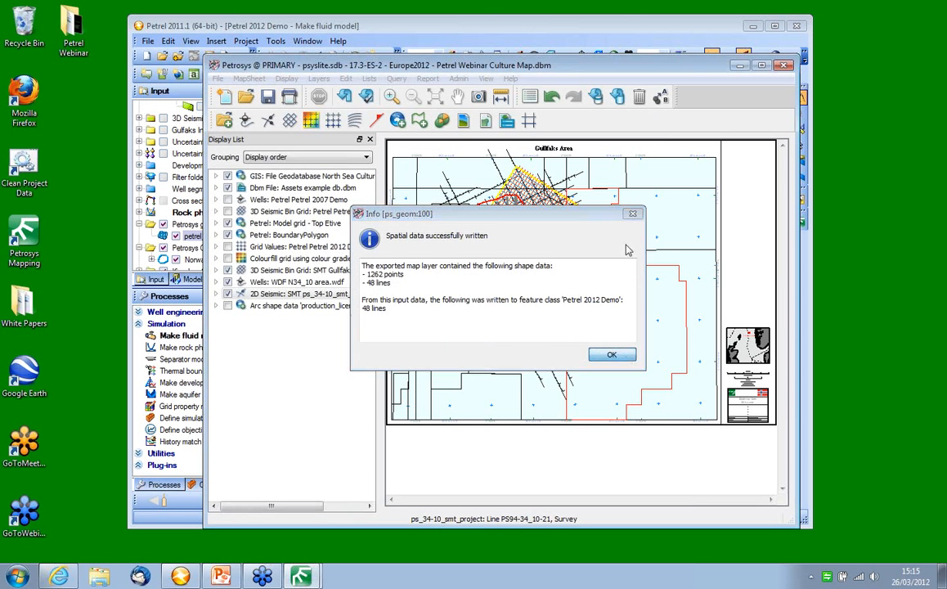
click(612, 355)
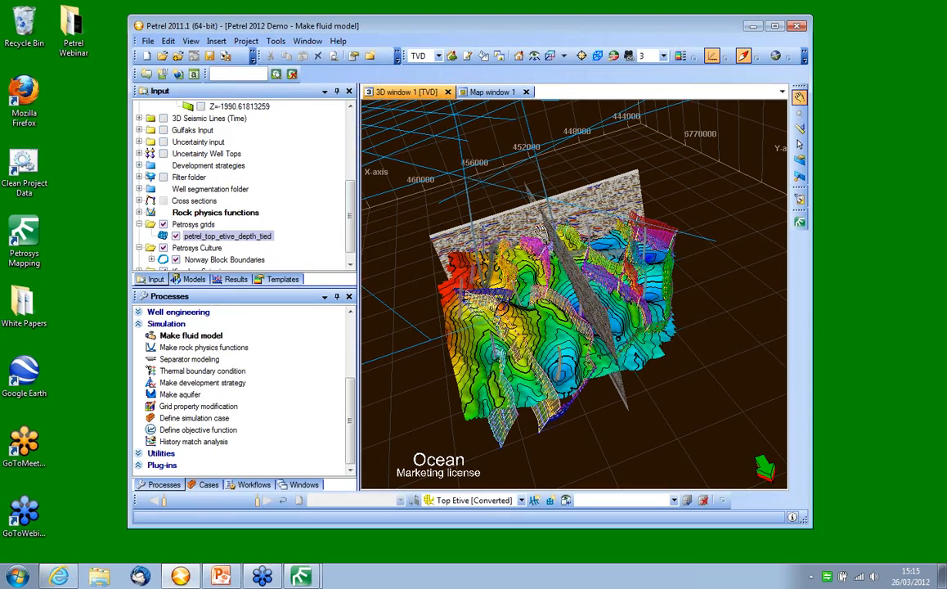
drag(596, 319, 487, 256)
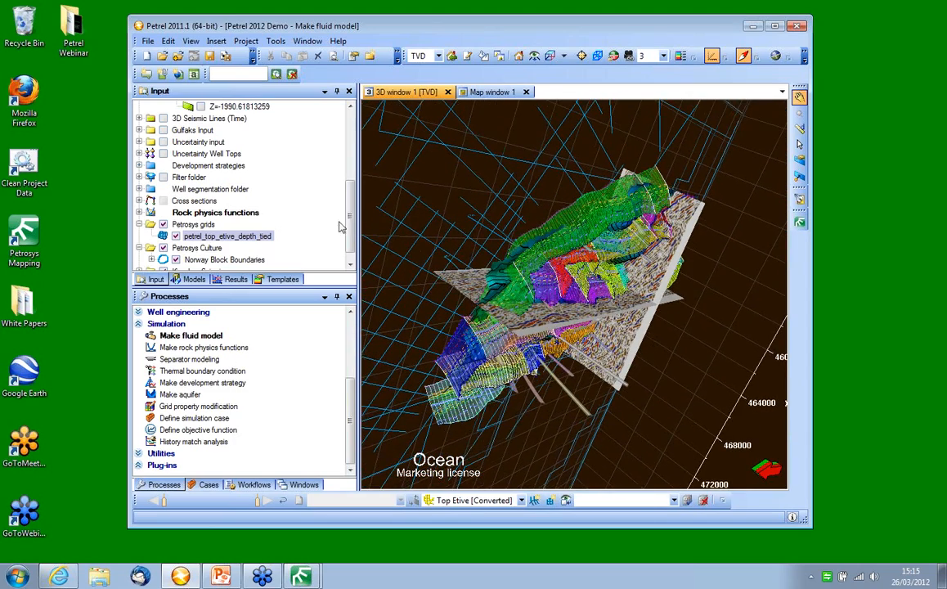
drag(351, 231, 351, 244)
click(220, 260)
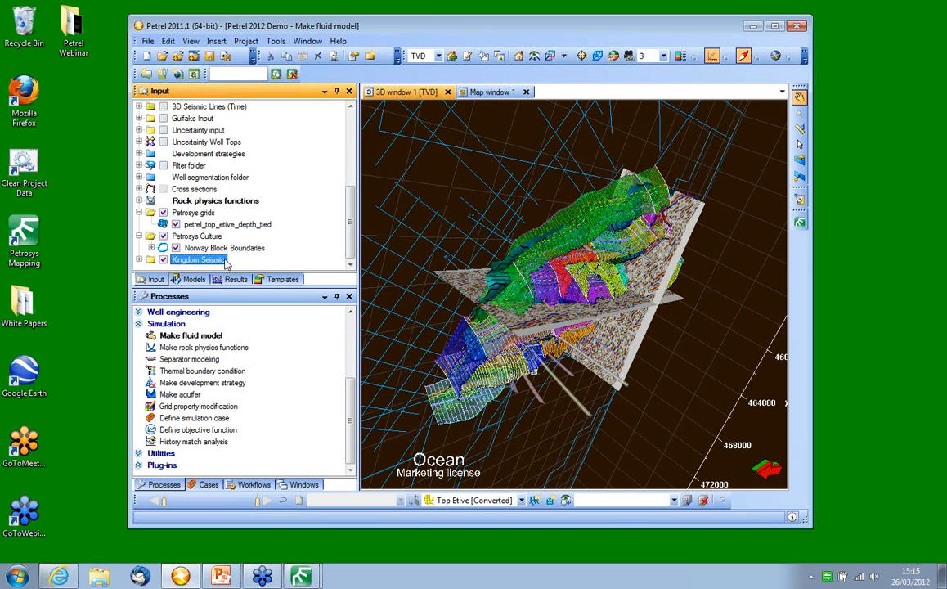
right_click(219, 260)
click(255, 245)
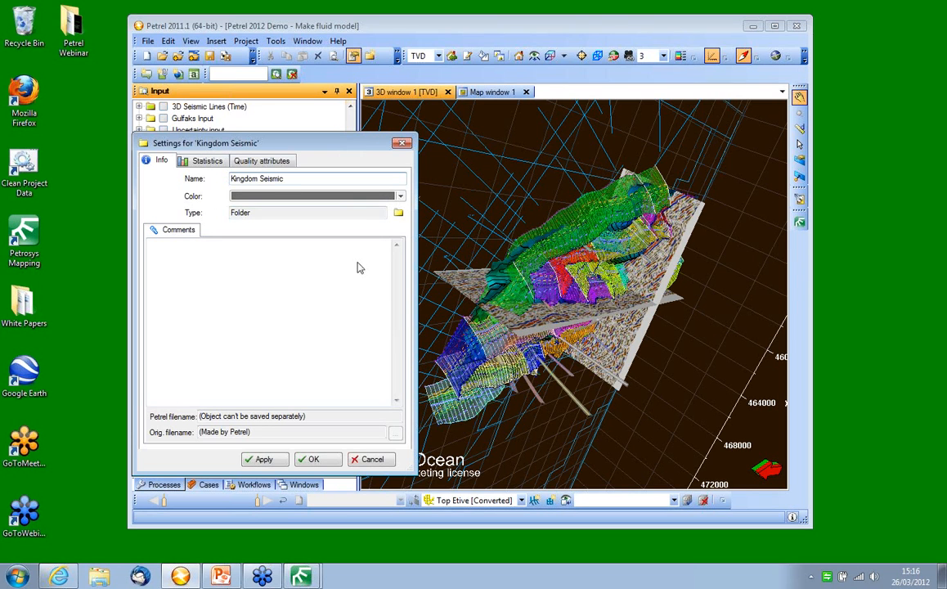
click(370, 459)
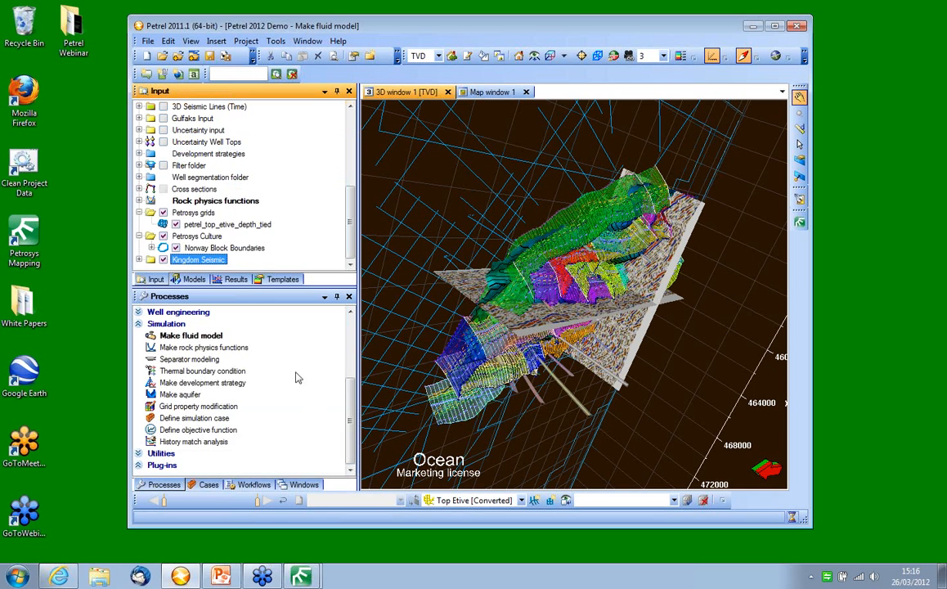
Set the colour of the 2006 2d Seismic lines in the Kingdom Seismic folder to orange and inspect them in the 3D window
click(140, 260)
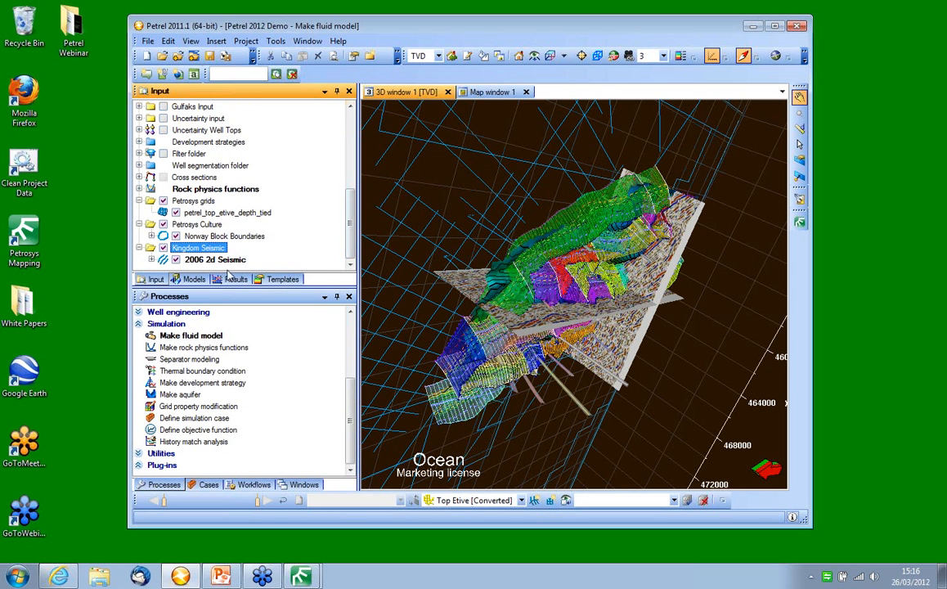
click(214, 261)
click(217, 262)
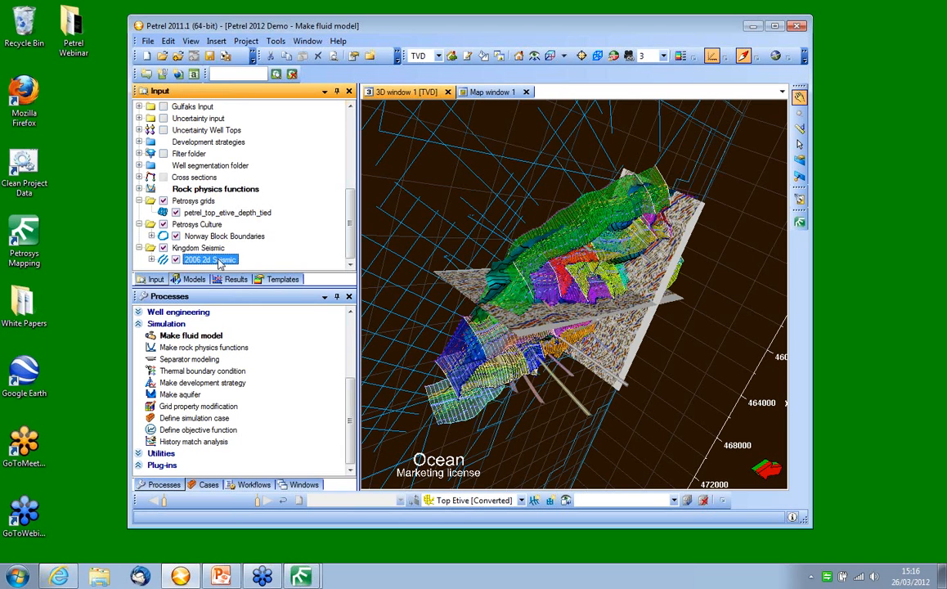
right_click(216, 262)
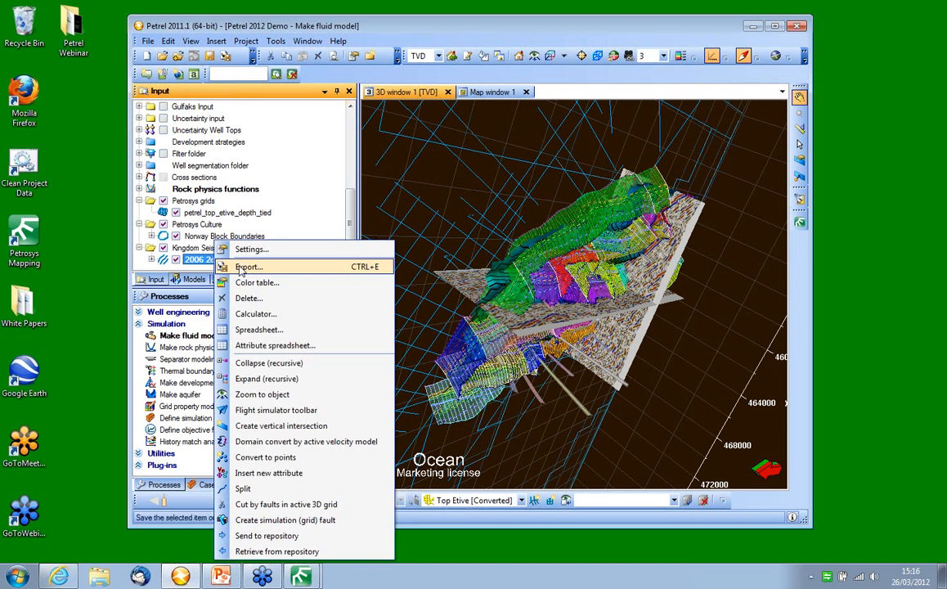
click(323, 249)
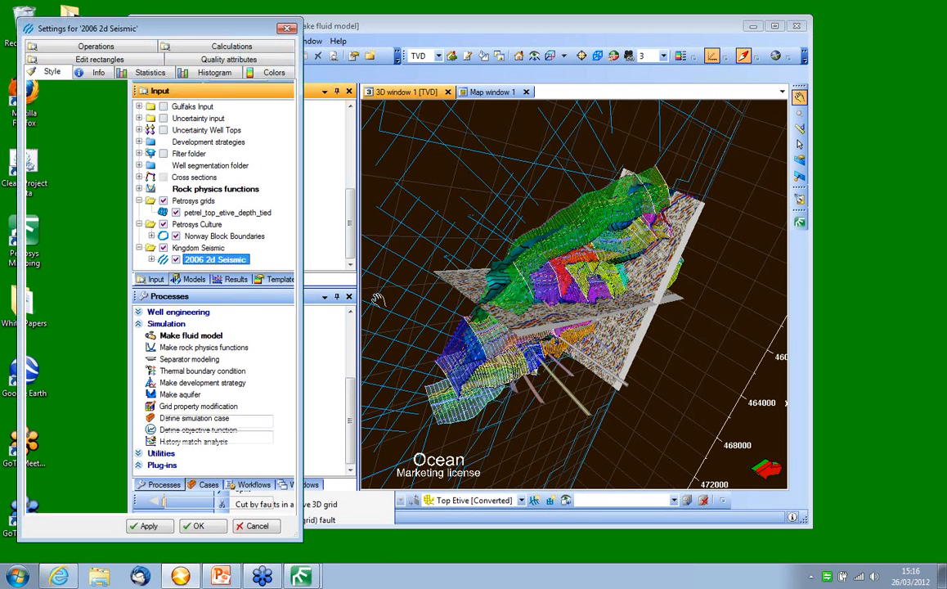
click(96, 72)
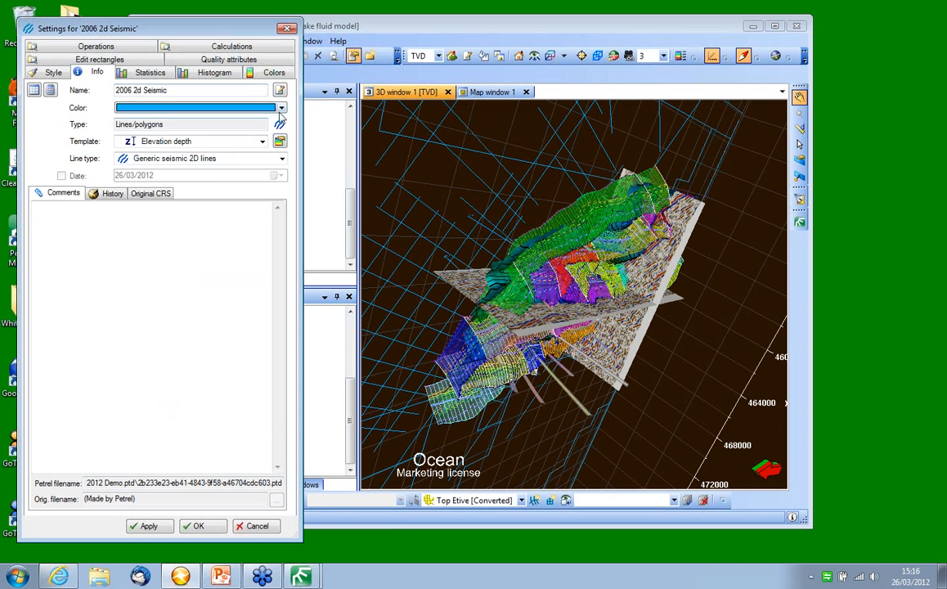
click(282, 108)
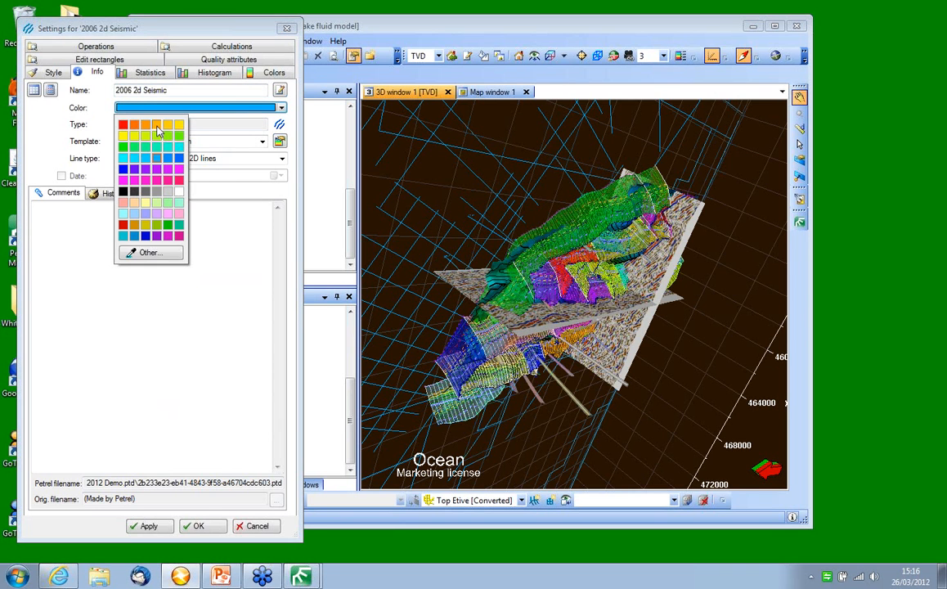
click(146, 123)
click(194, 526)
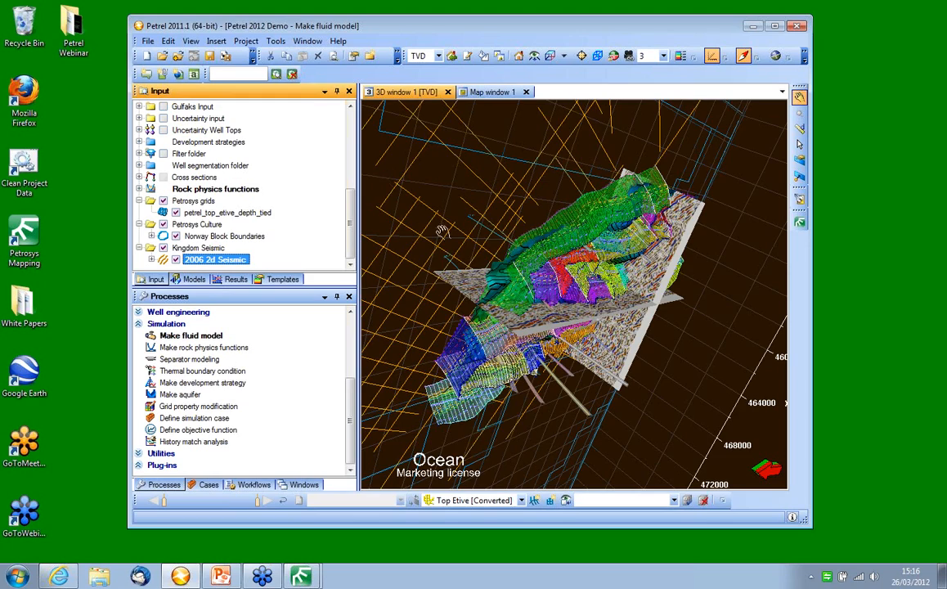
drag(468, 250, 441, 295)
drag(596, 353, 576, 340)
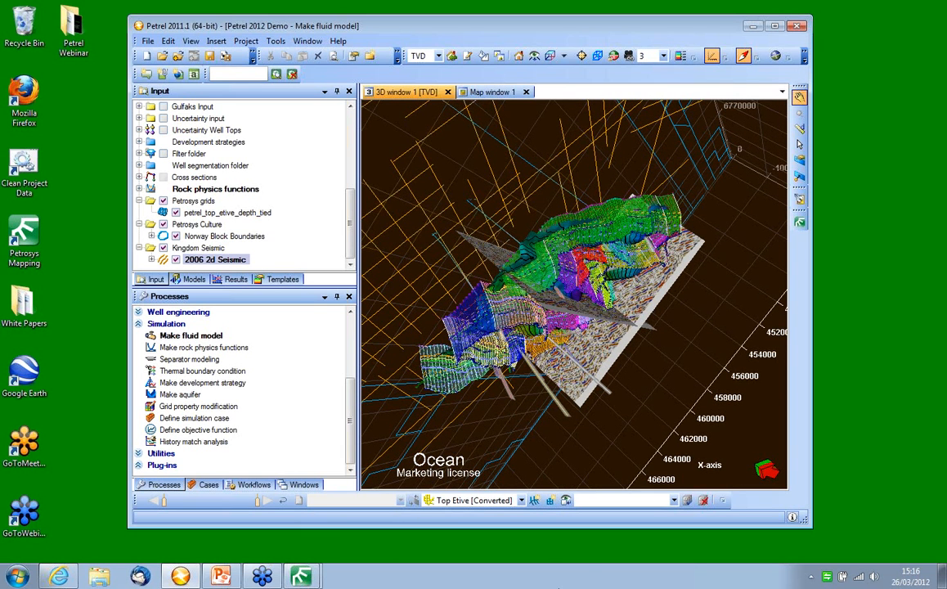
Switch to the Petrosys culture map and examine the options for the fault polygons, the 3D seismic bin grid layer and well 34/10-9
mouse_move(305, 579)
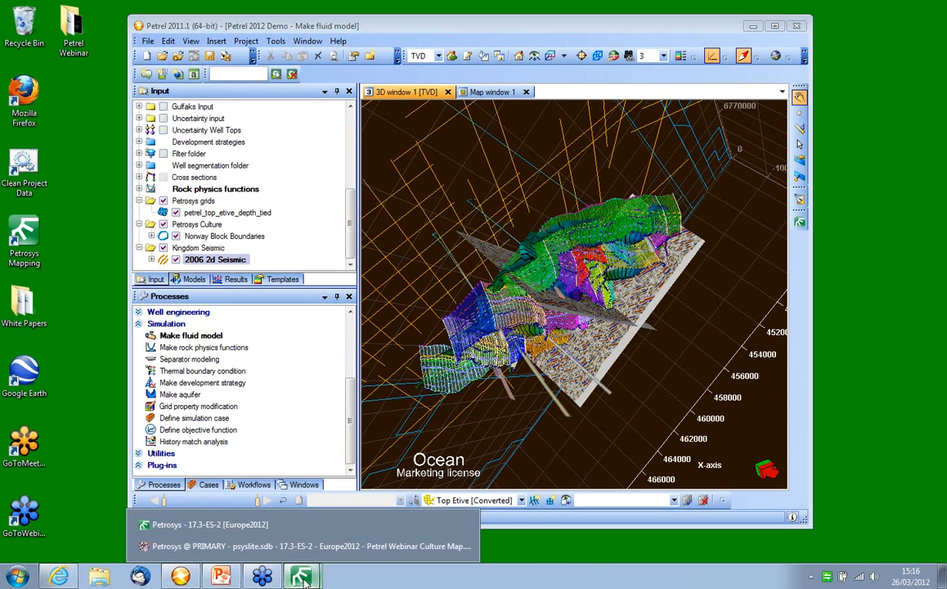
click(282, 525)
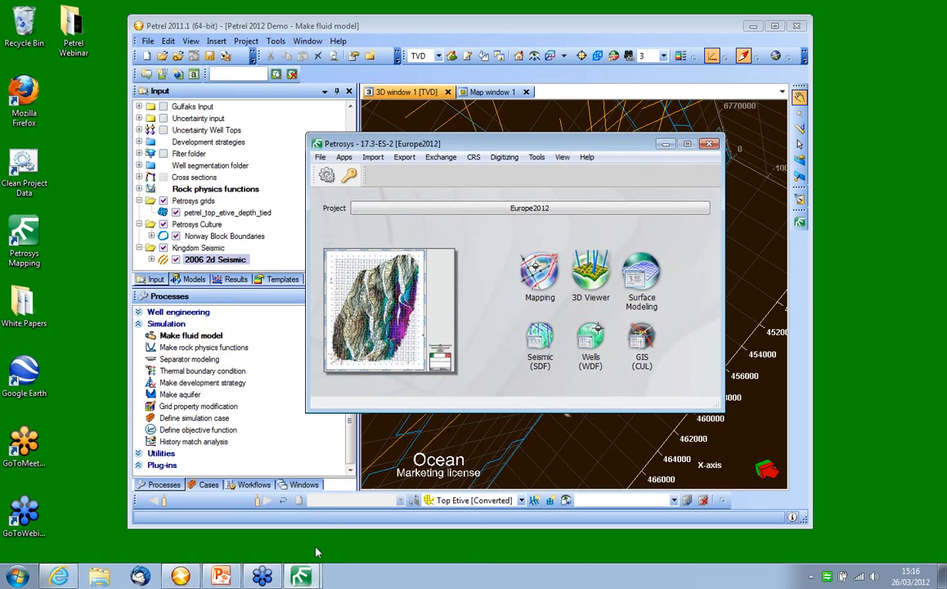
mouse_move(301, 577)
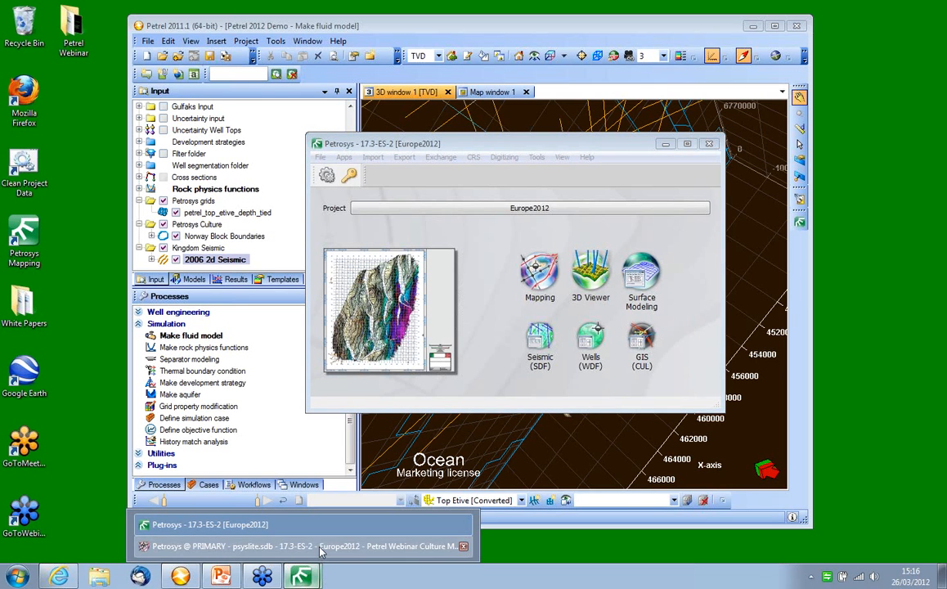
click(321, 546)
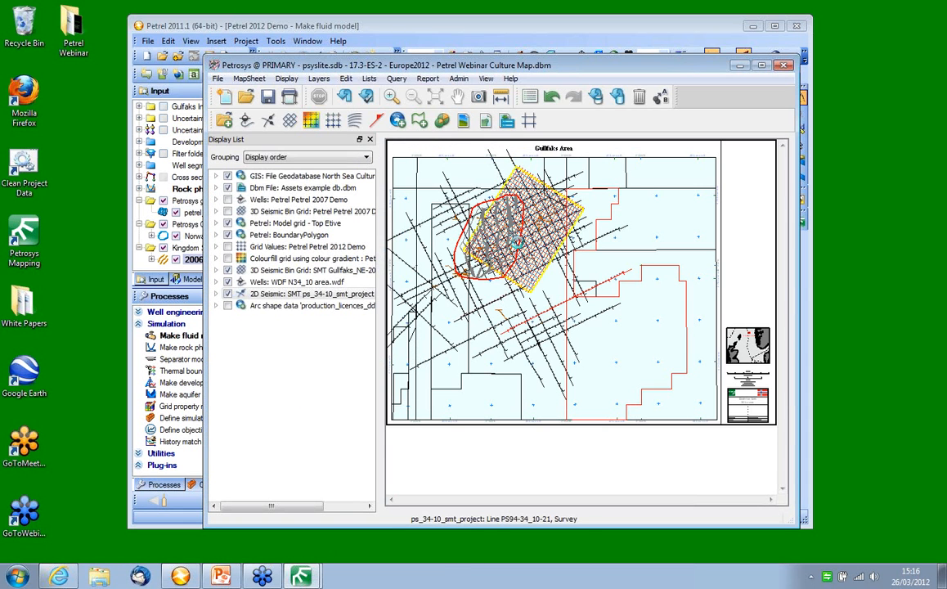
scroll(516, 246, up, 2)
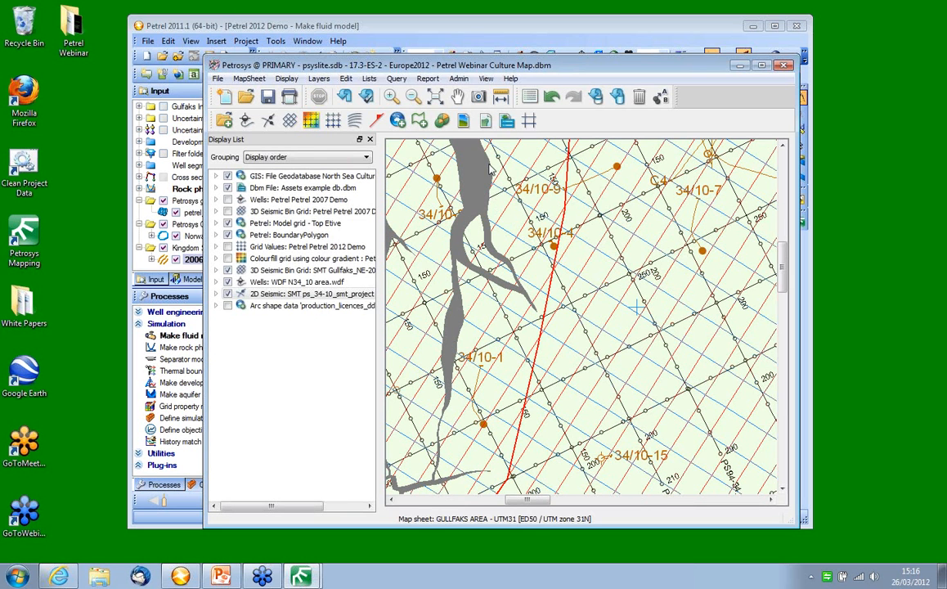
right_click(490, 167)
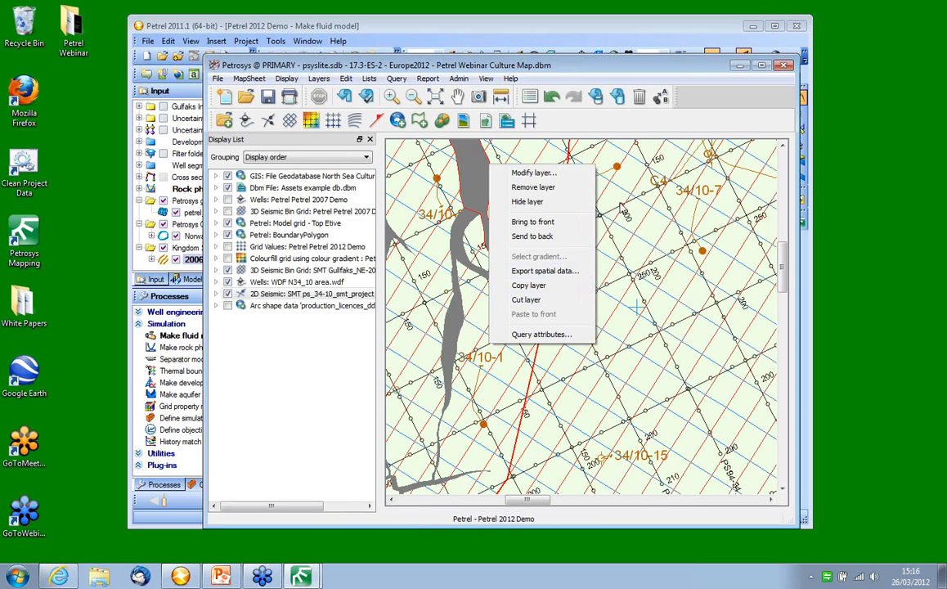
click(640, 186)
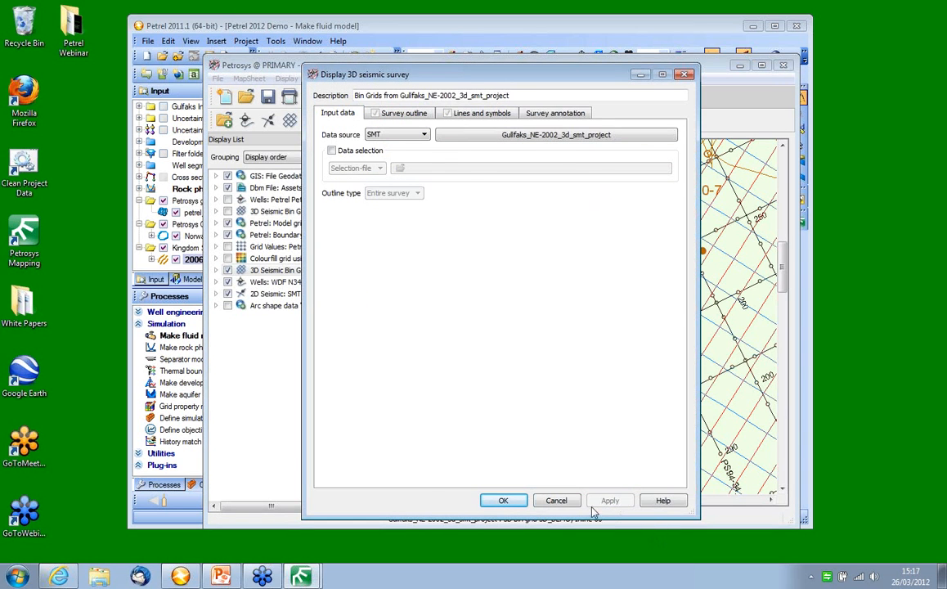
click(556, 500)
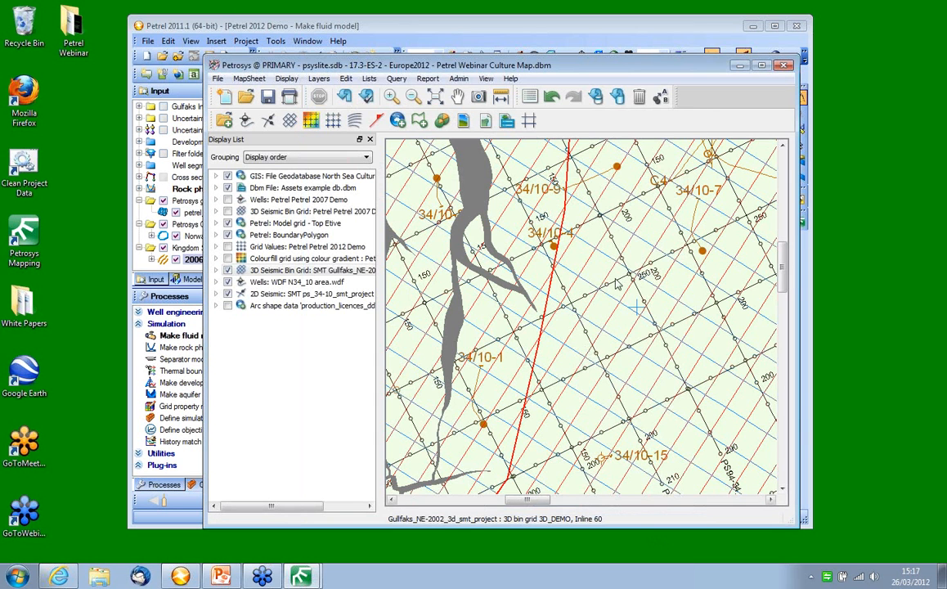
click(597, 183)
right_click(597, 183)
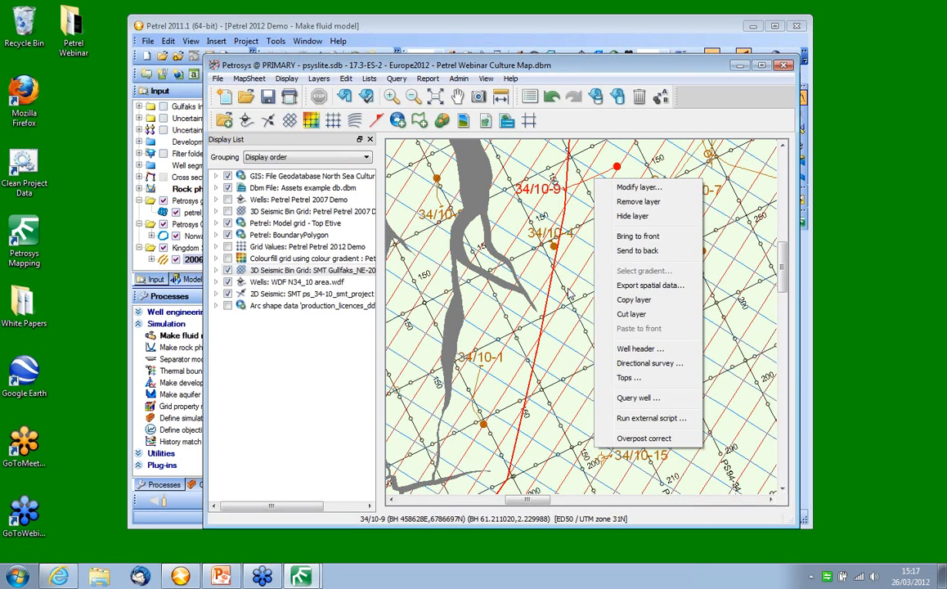
click(602, 66)
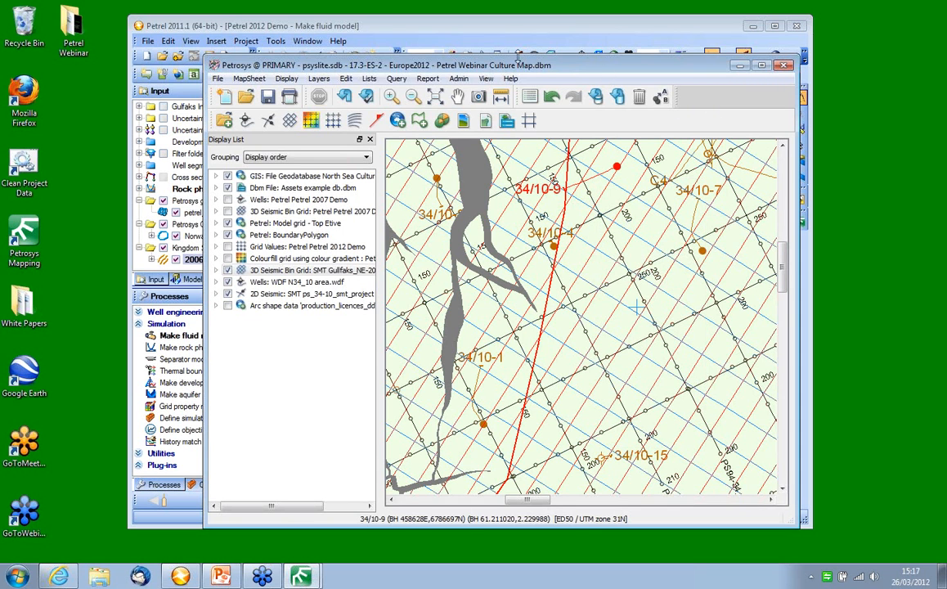
Start Petrosys Surface Modeling and load the recent workflow Petrel Webinar Spatial Data Translator.tsk
click(300, 577)
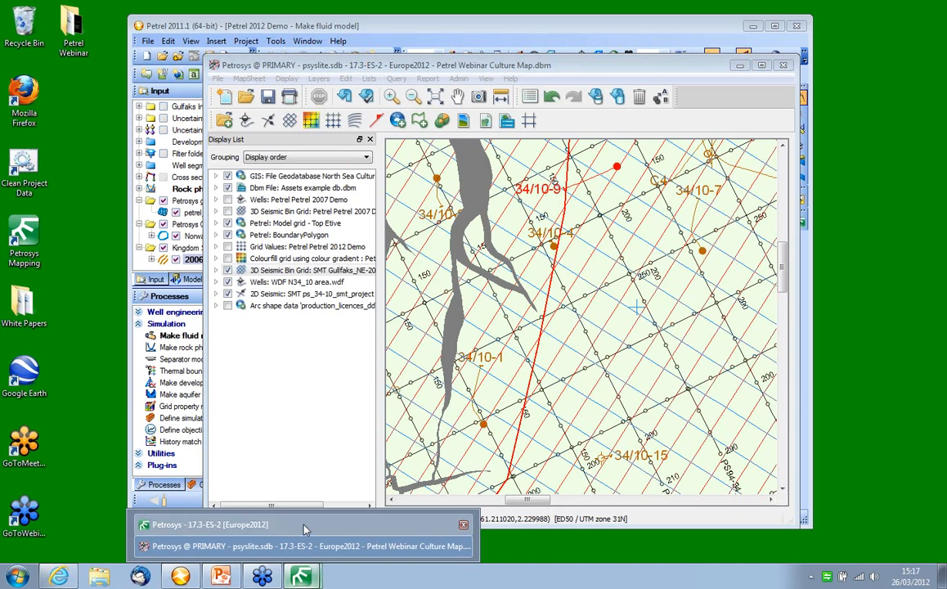
click(302, 527)
click(656, 299)
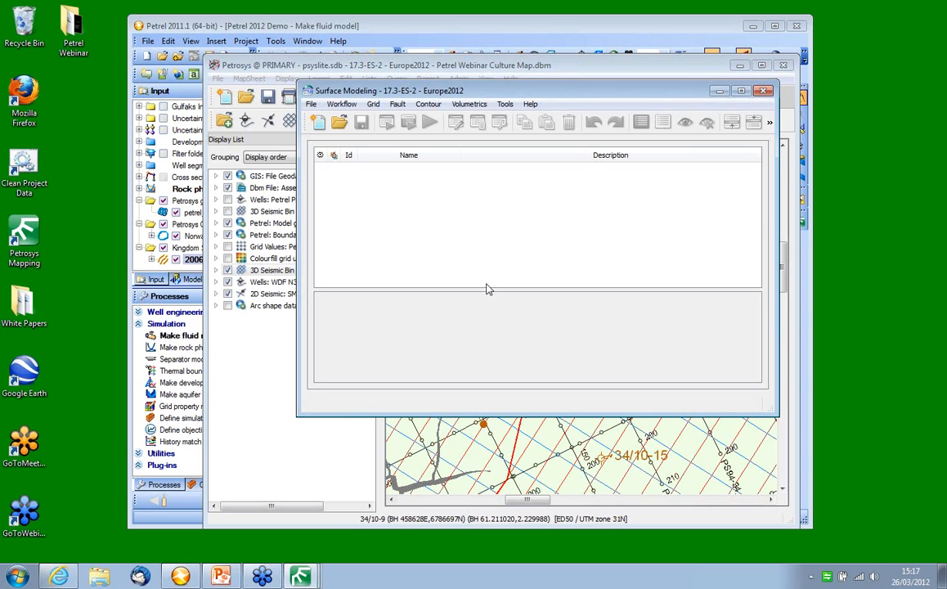
click(311, 105)
mouse_move(333, 158)
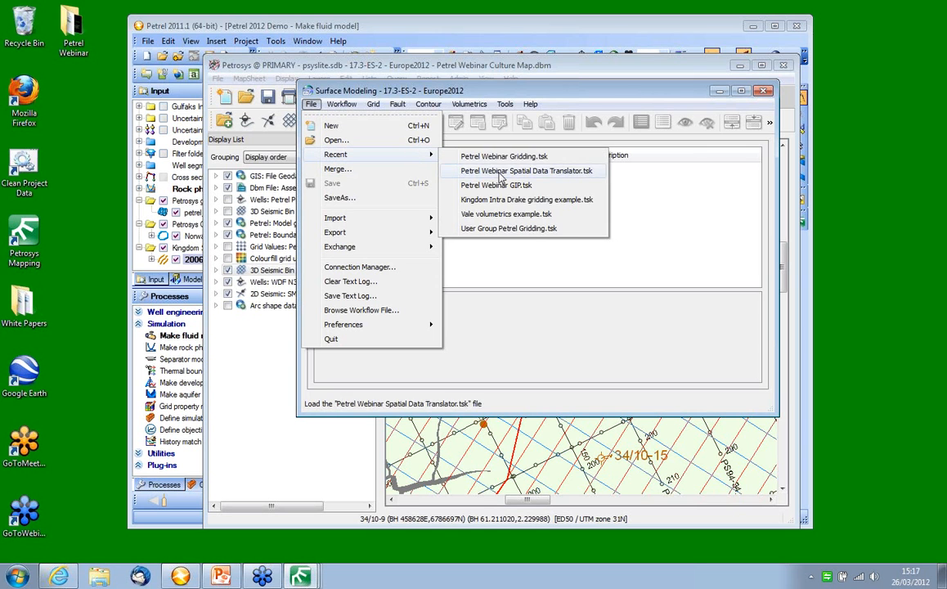
click(456, 157)
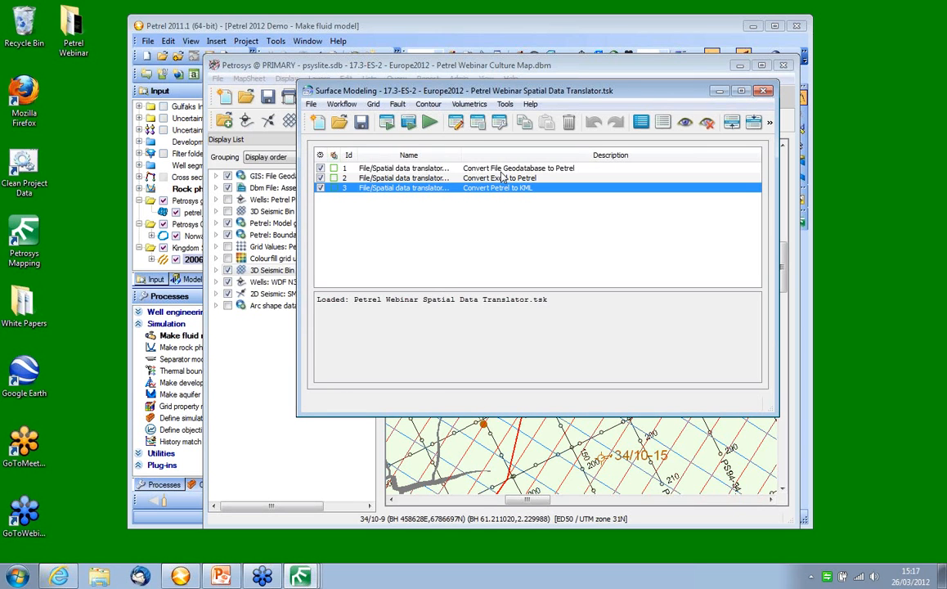
Check and run the File Geodatabase to Petrel task, writing Norway_Licences to the Petrosys Culture folder as Norway Block Boundaries All Data
click(430, 169)
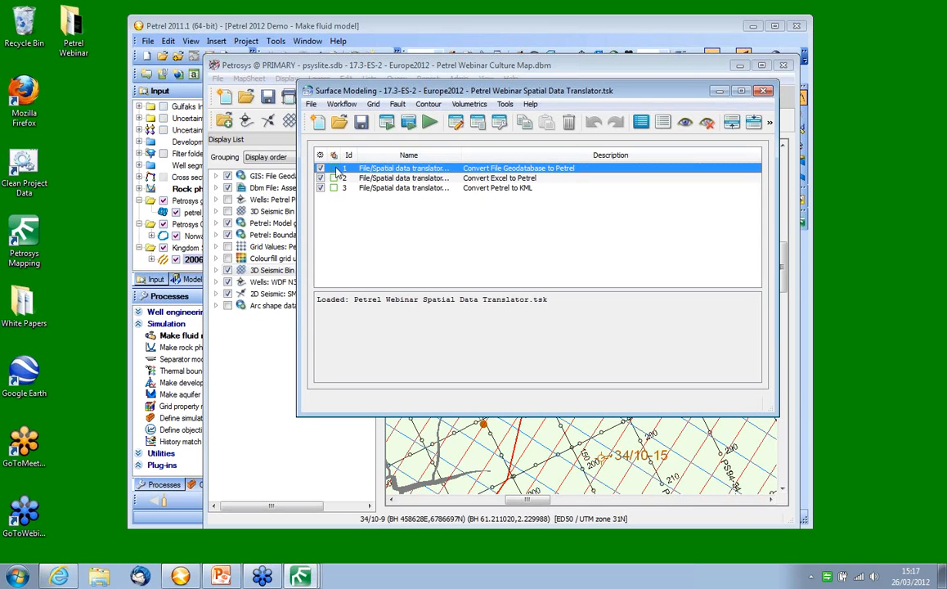
double_click(407, 171)
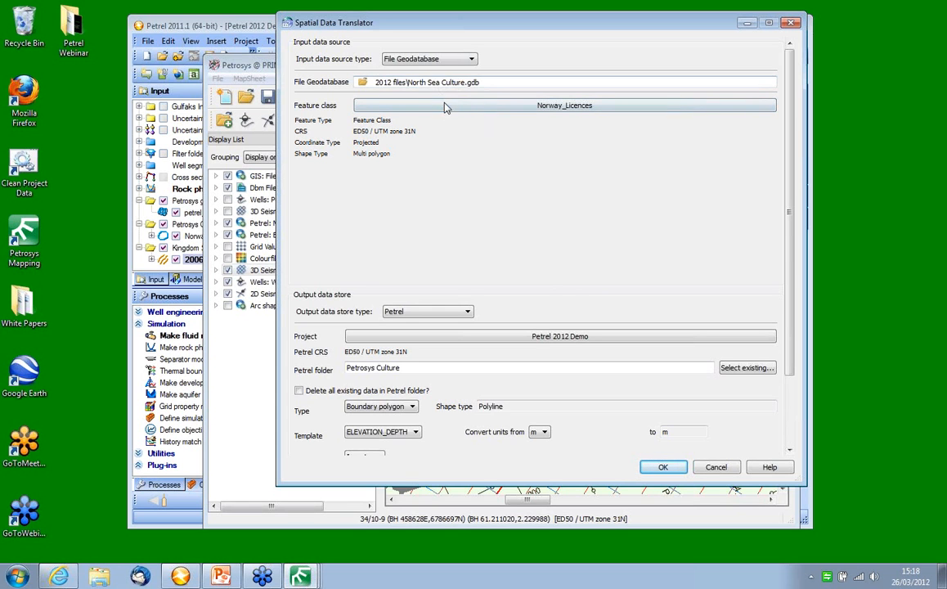
scroll(463, 409, down, 3)
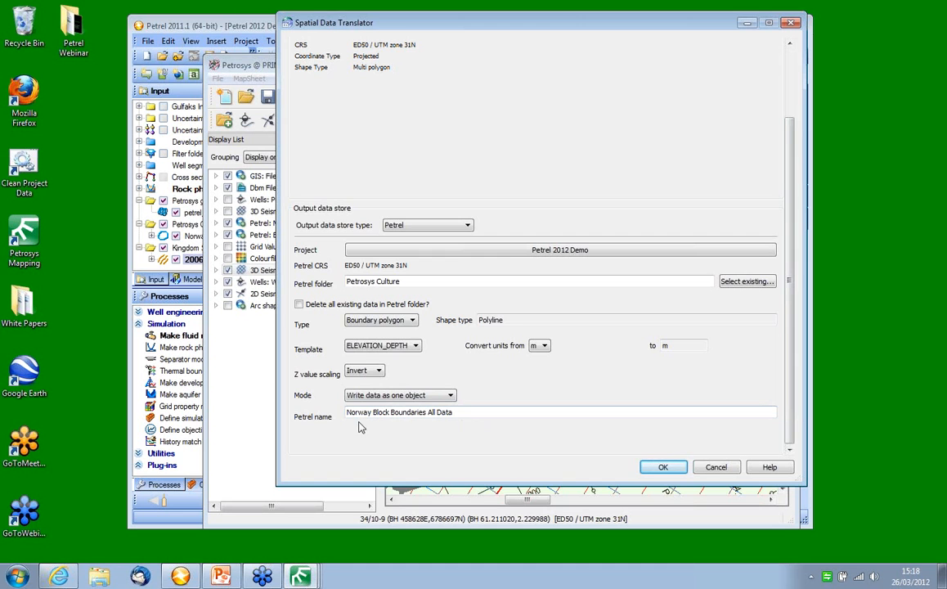
click(663, 467)
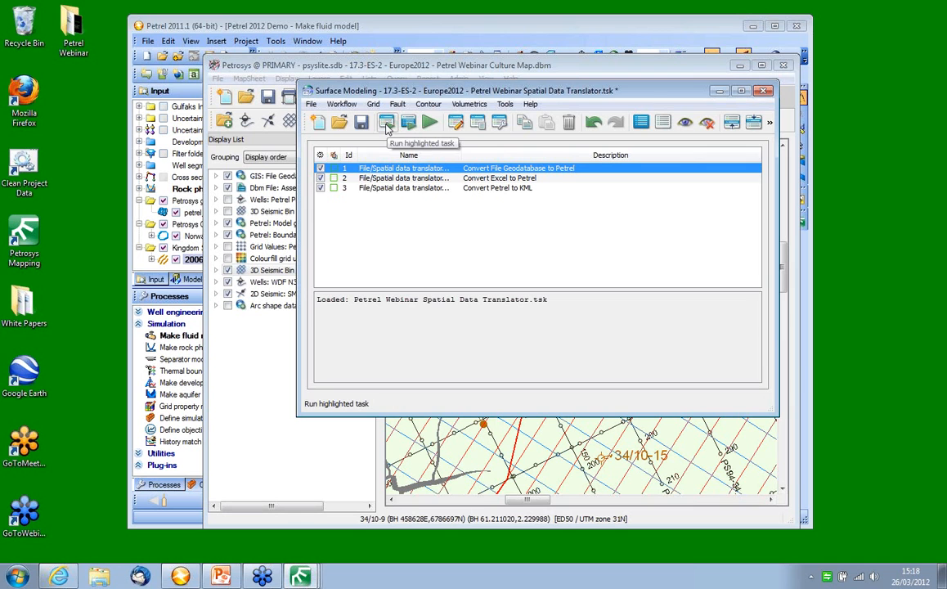
click(387, 123)
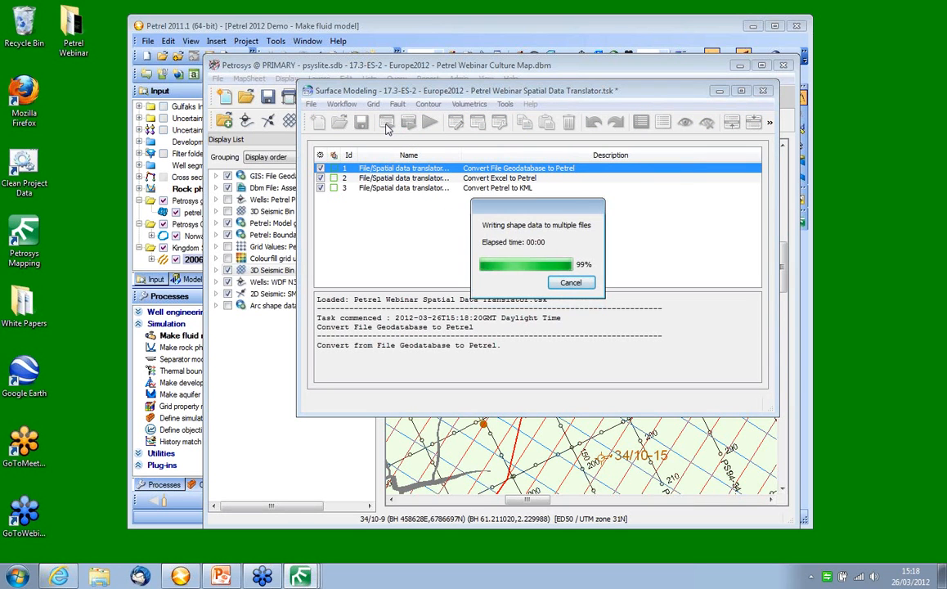
Switch to Petrel, display Norway Block Boundaries All Data in Map window 1 and examine its full extent
click(370, 27)
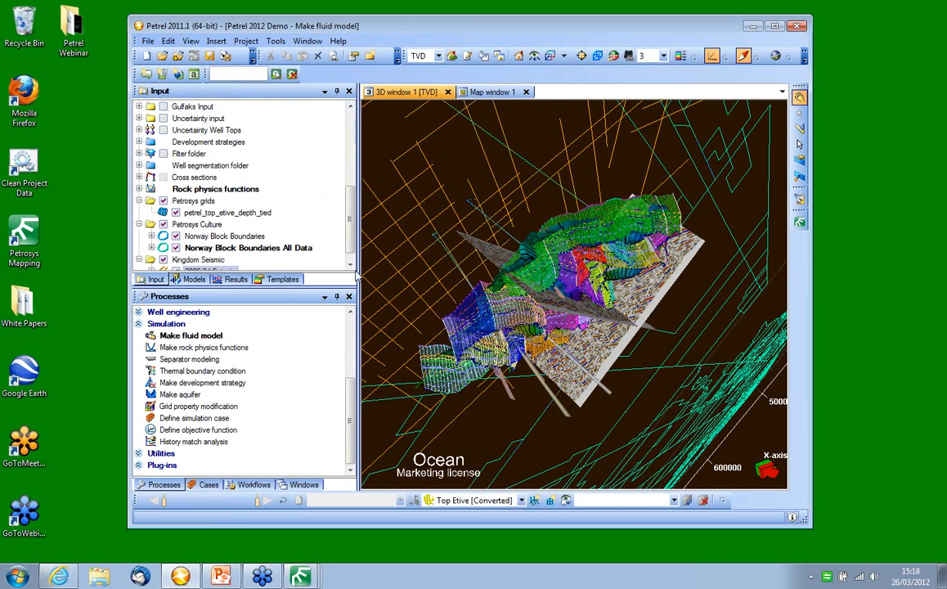
click(209, 269)
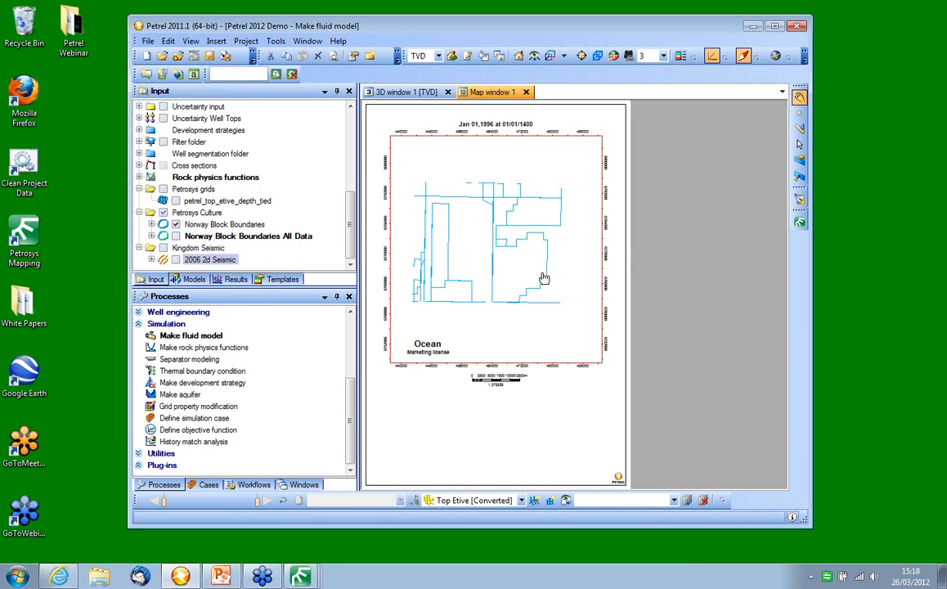
scroll(509, 281, down, 1)
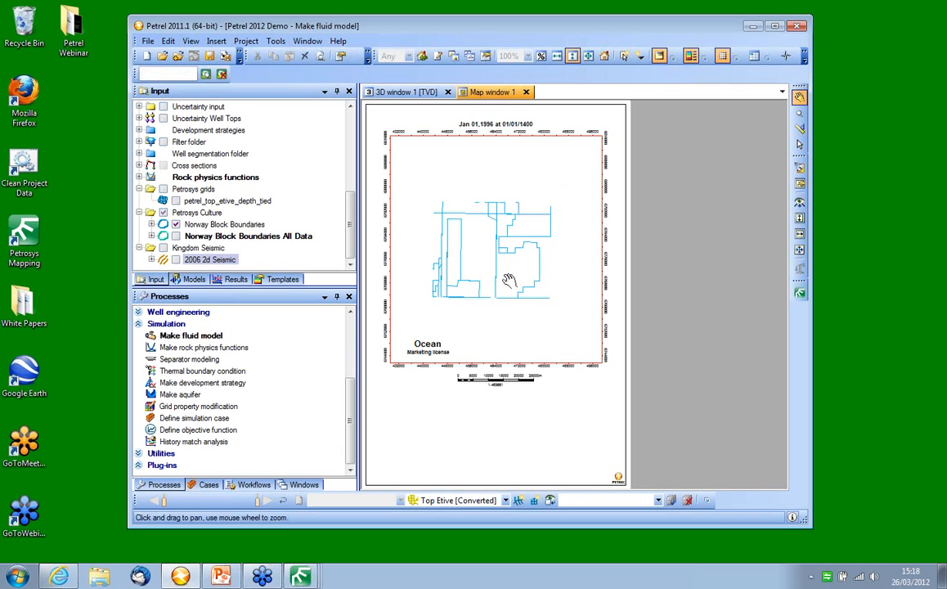
click(175, 235)
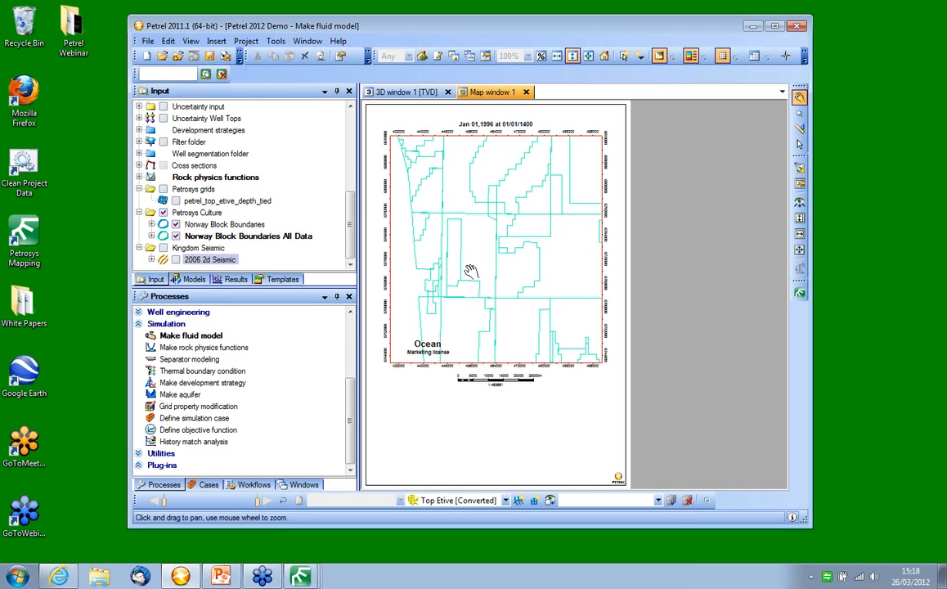
scroll(484, 270, down, 2)
scroll(491, 272, down, 2)
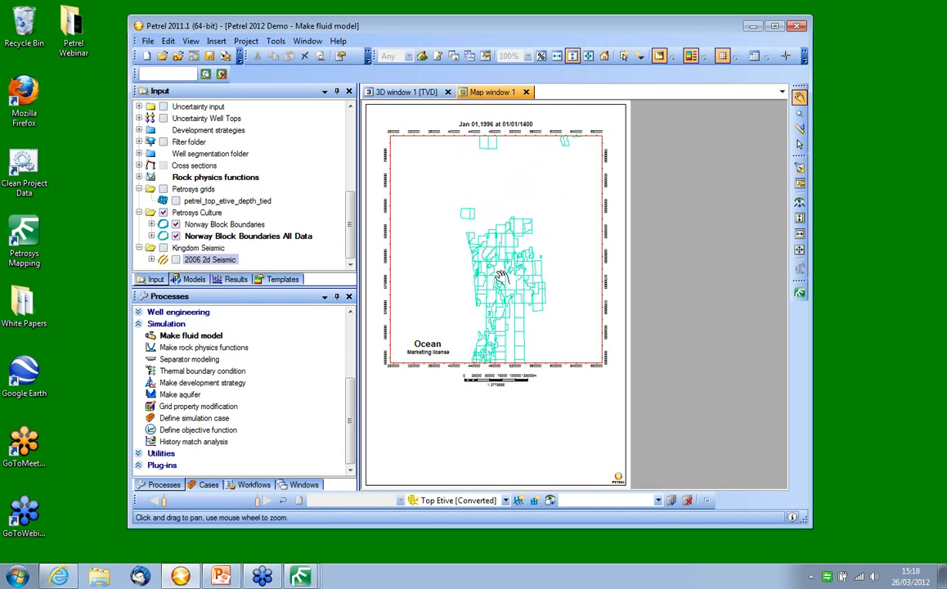
scroll(503, 276, up, 5)
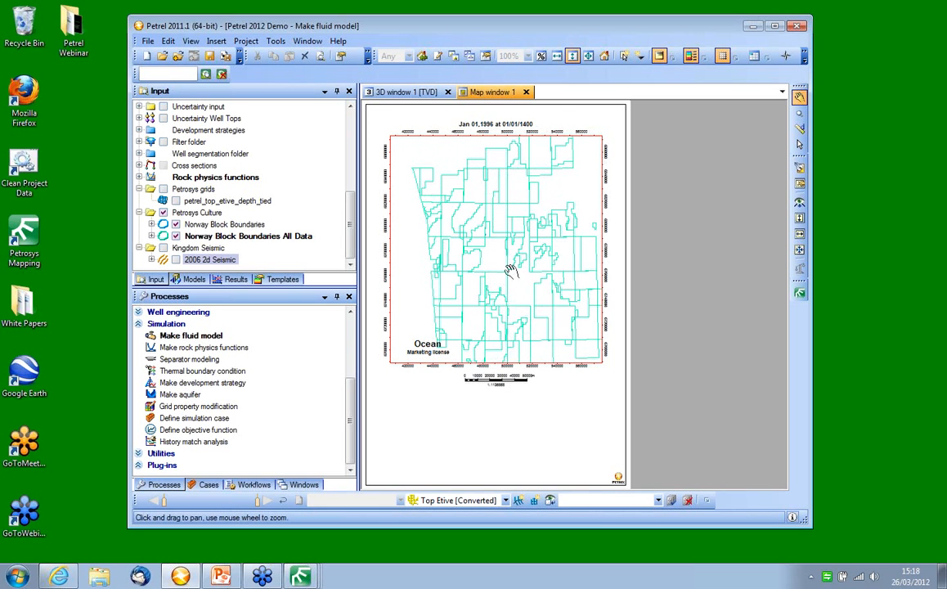
click(176, 236)
click(176, 236)
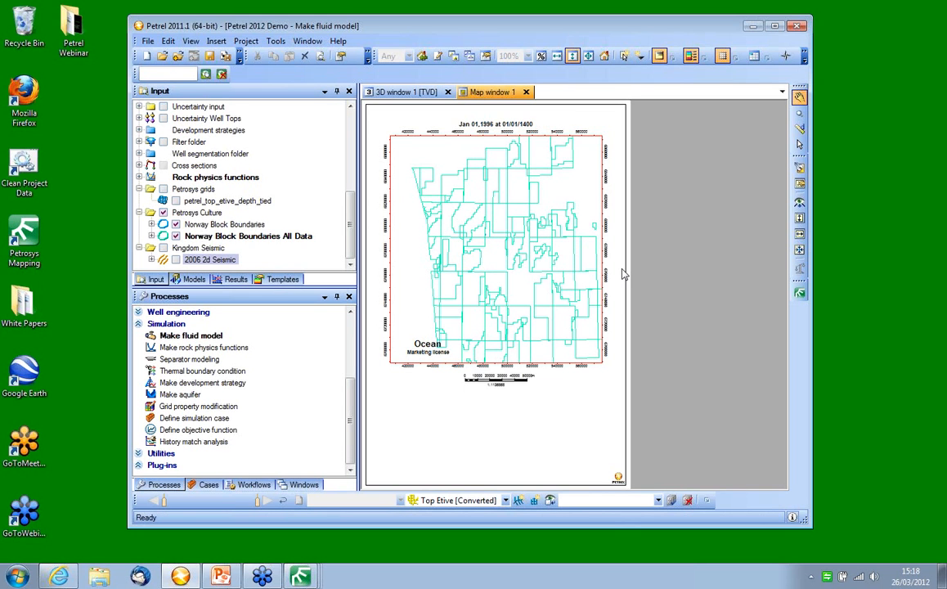
mouse_move(304, 580)
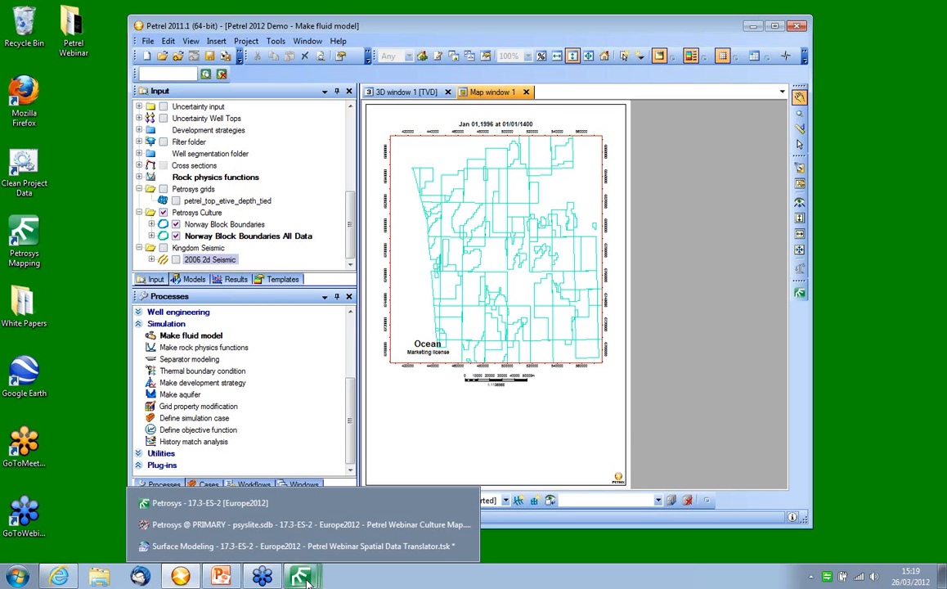
Check and run the Convert Excel to Petrel task, writing Vale Tops.xls as points to the Petrel folder Well Data from Excel spreadhseet
click(195, 552)
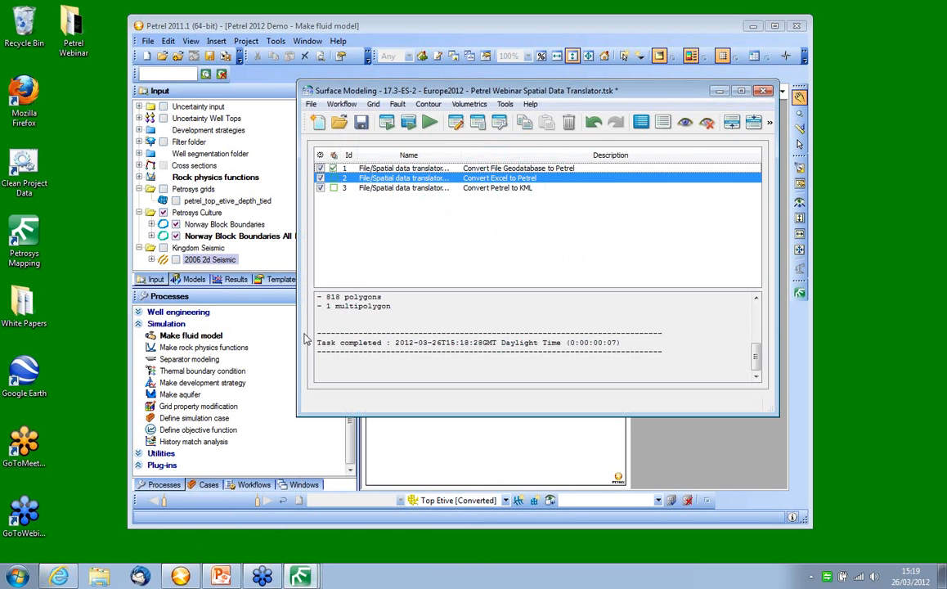
double_click(471, 179)
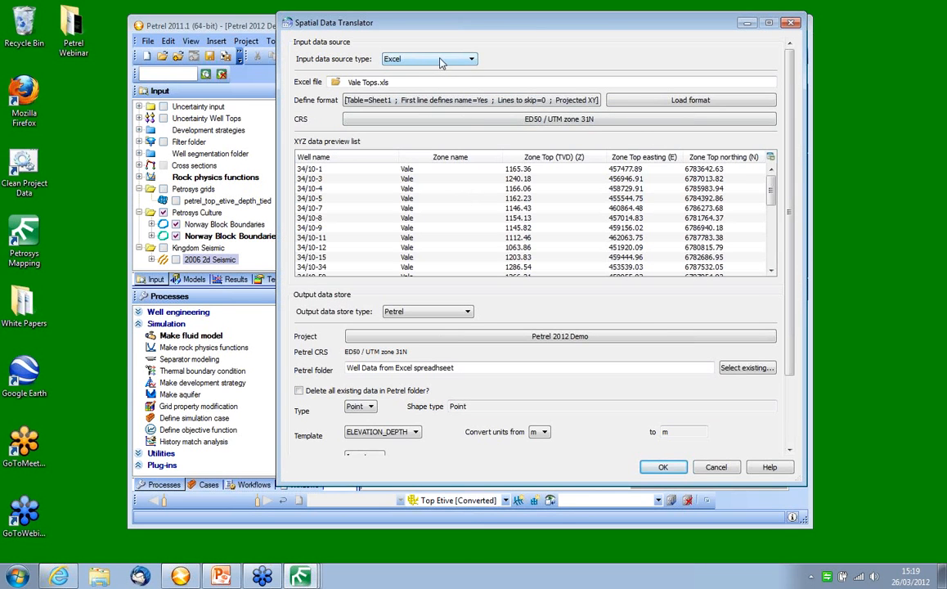
click(411, 61)
click(367, 133)
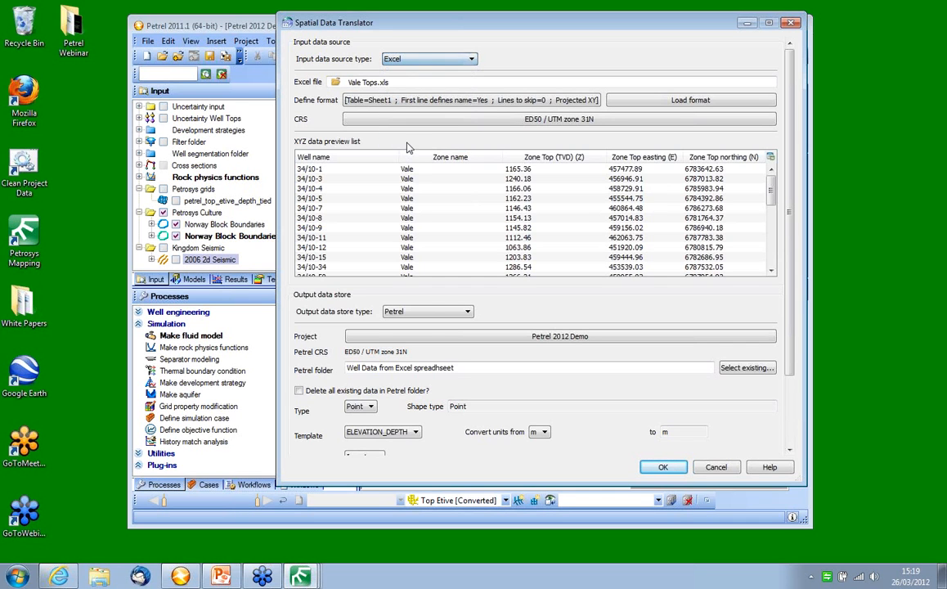
click(434, 312)
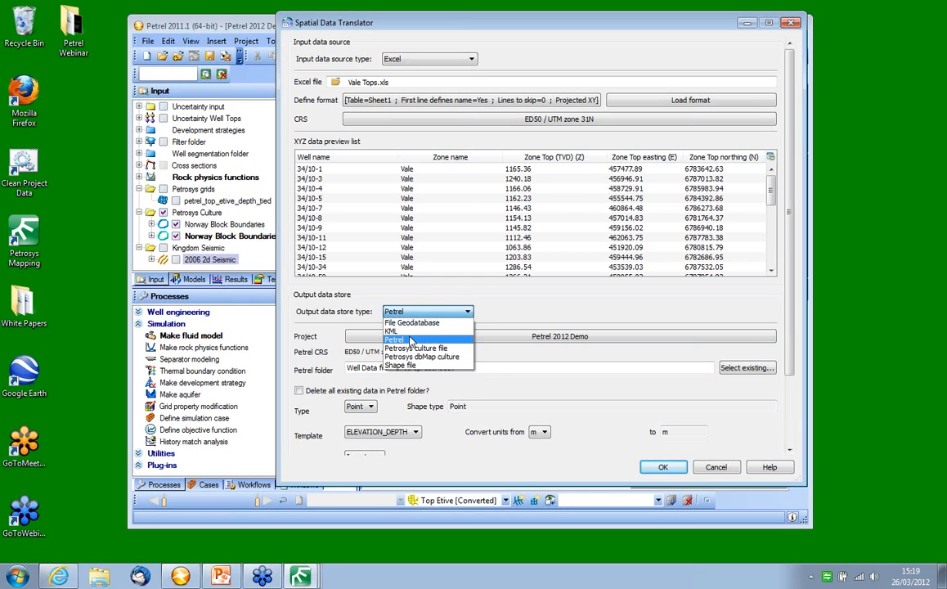
click(412, 341)
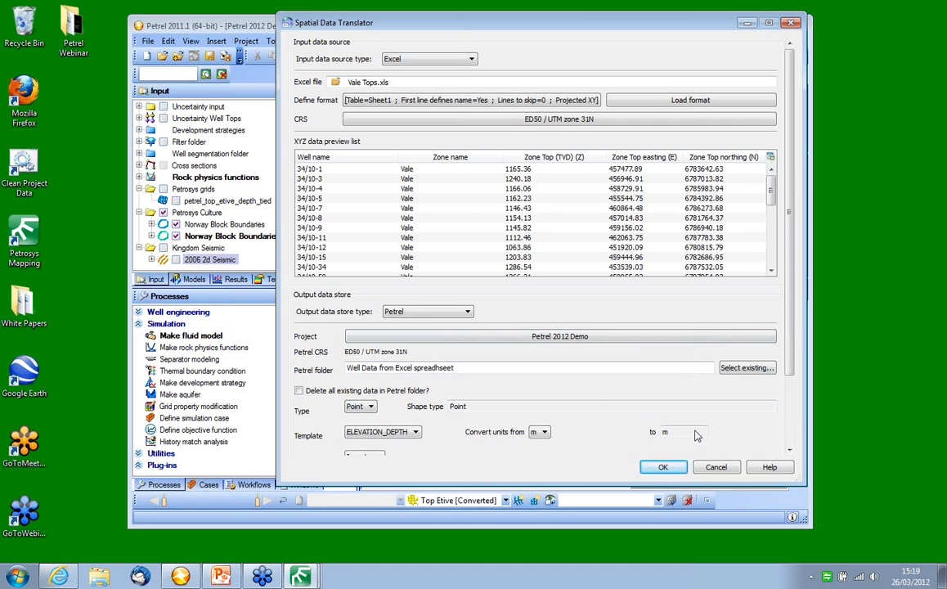
drag(790, 296, 571, 369)
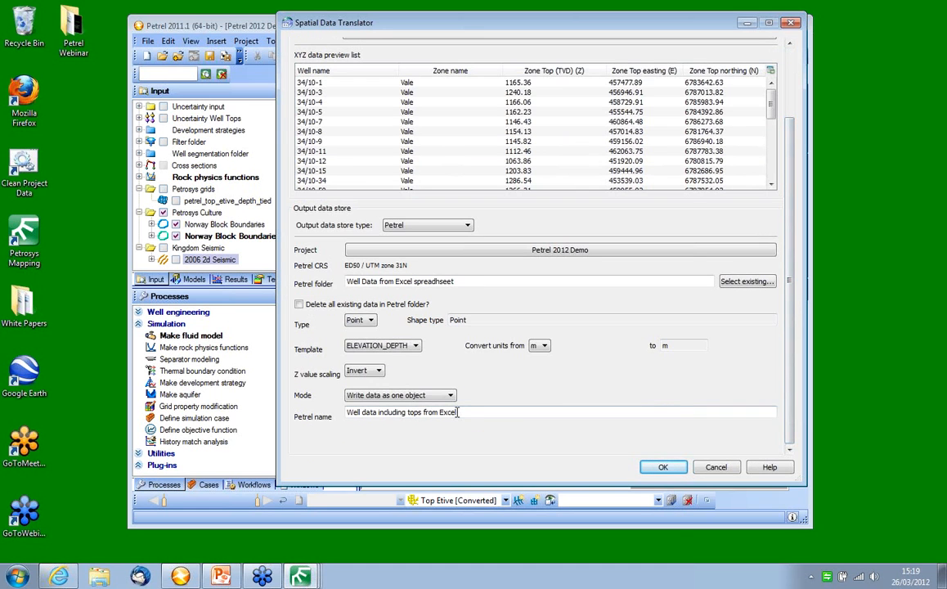
click(663, 467)
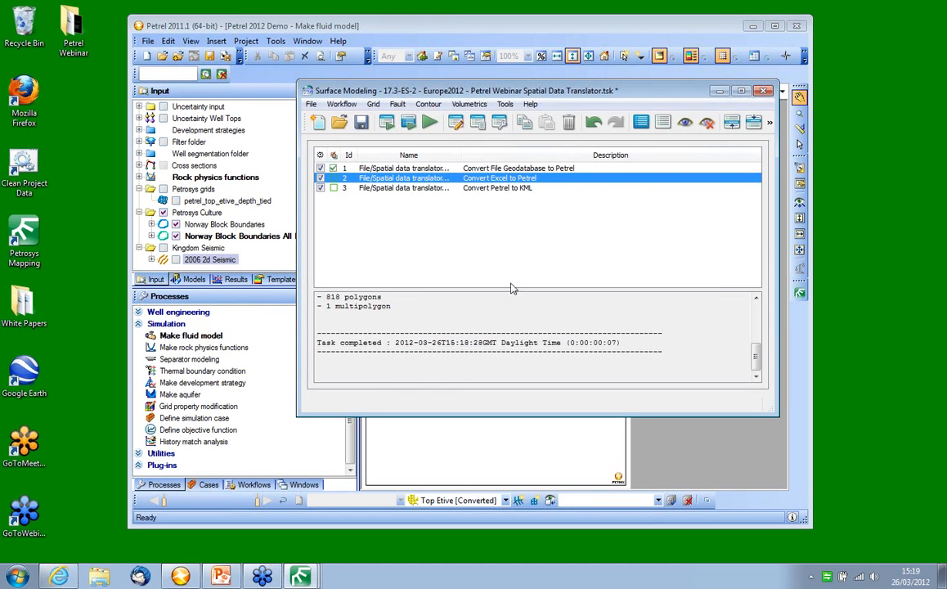
click(386, 122)
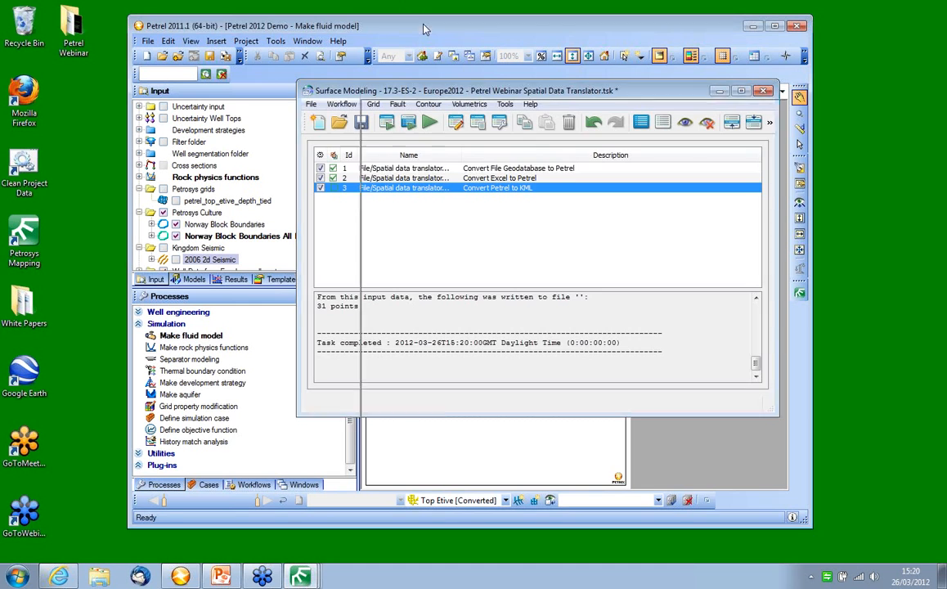
Switch to Petrel, display Well data including tops from Excel in 3D window 1 and examine the points from several angles
click(383, 22)
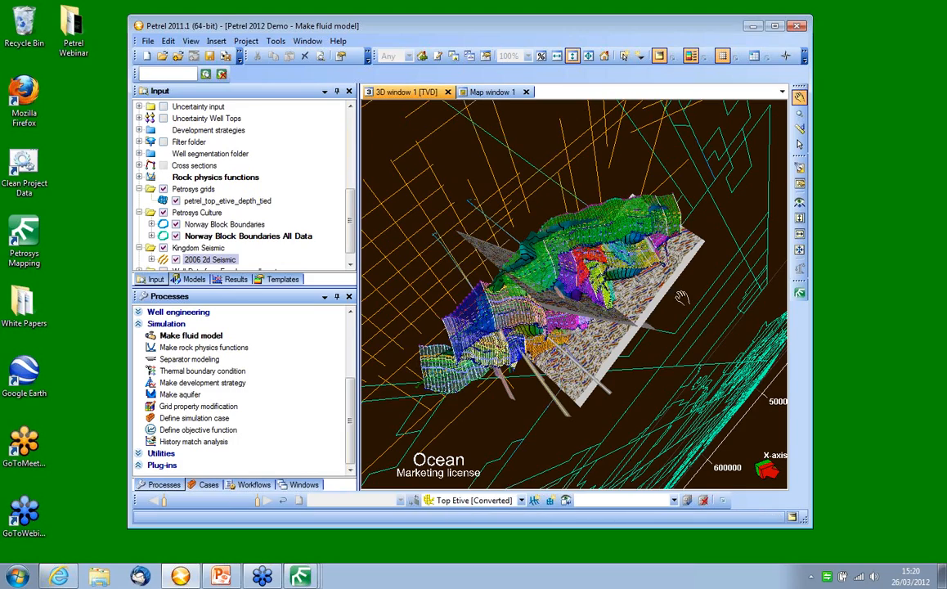
drag(739, 359, 610, 182)
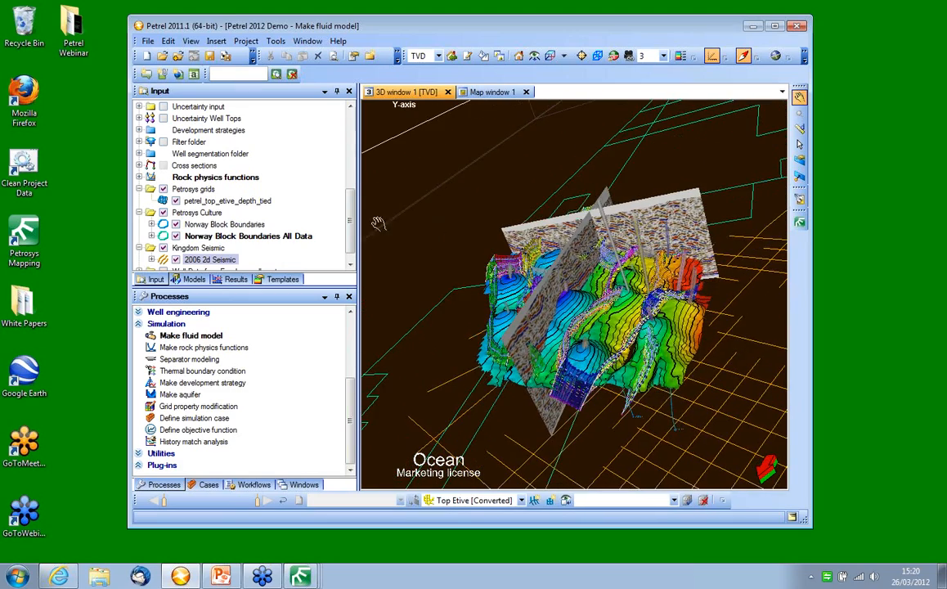
drag(351, 223, 353, 248)
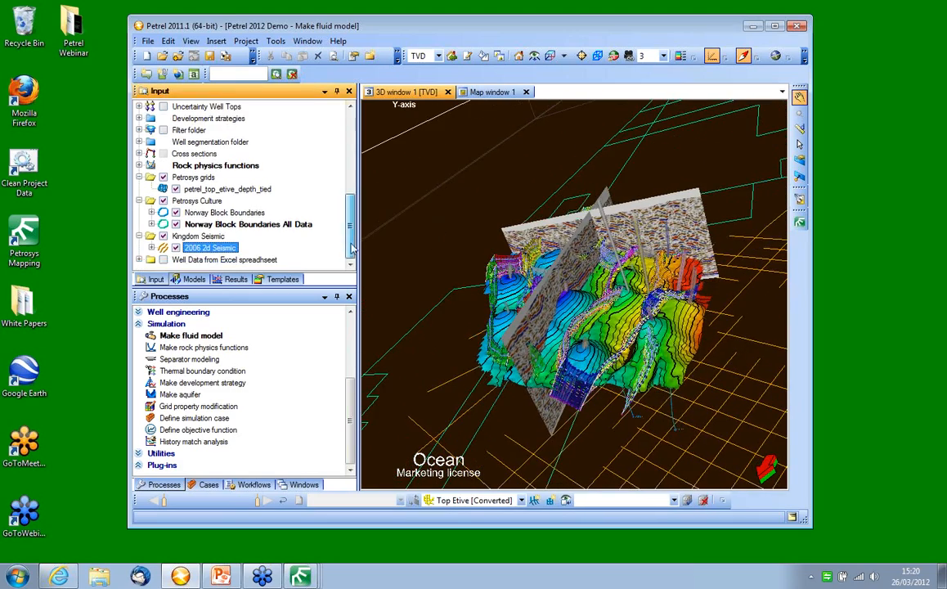
click(139, 261)
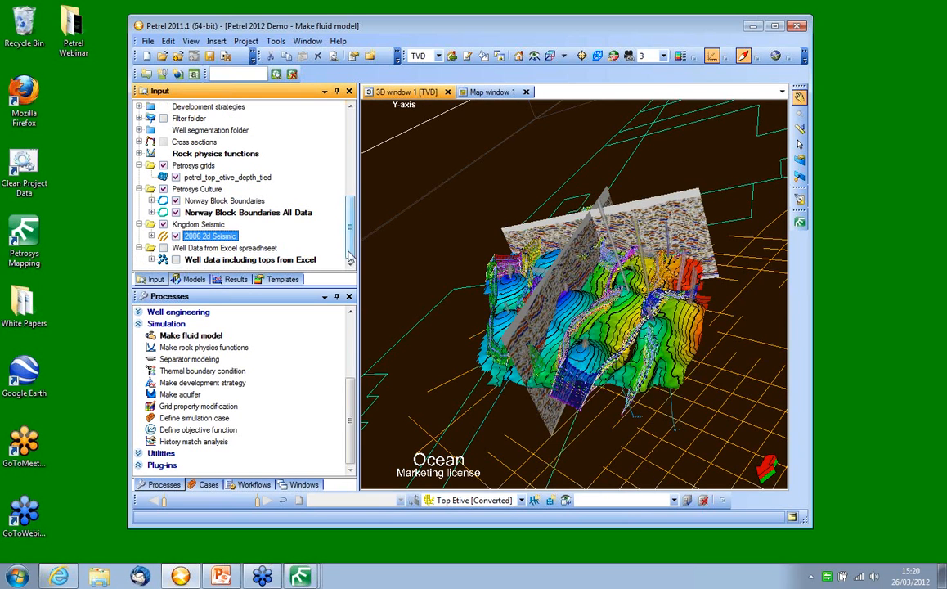
click(175, 259)
drag(610, 342, 614, 321)
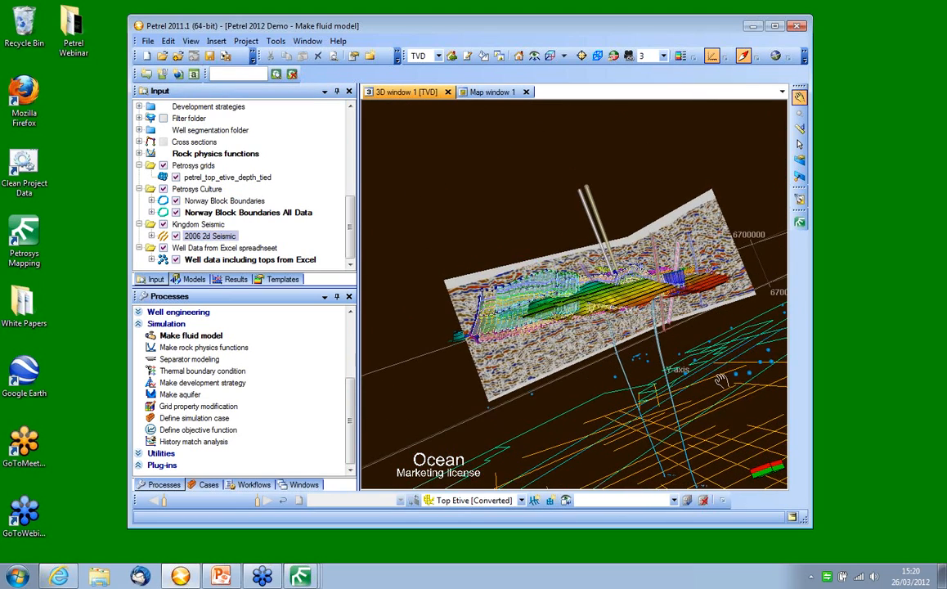
drag(703, 351, 687, 376)
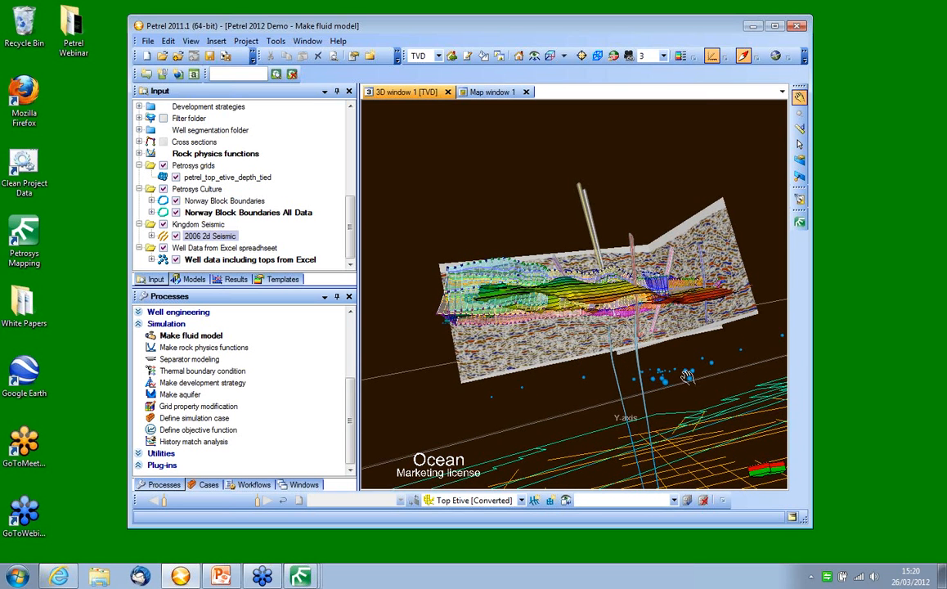
Expand Well data including tops from Excel and examine its attributes
click(151, 259)
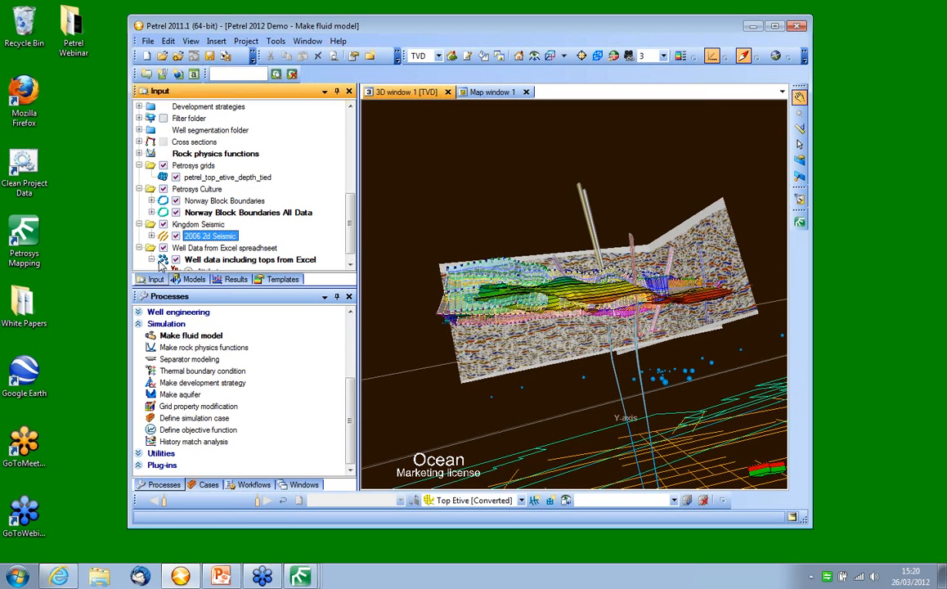
drag(350, 222, 350, 248)
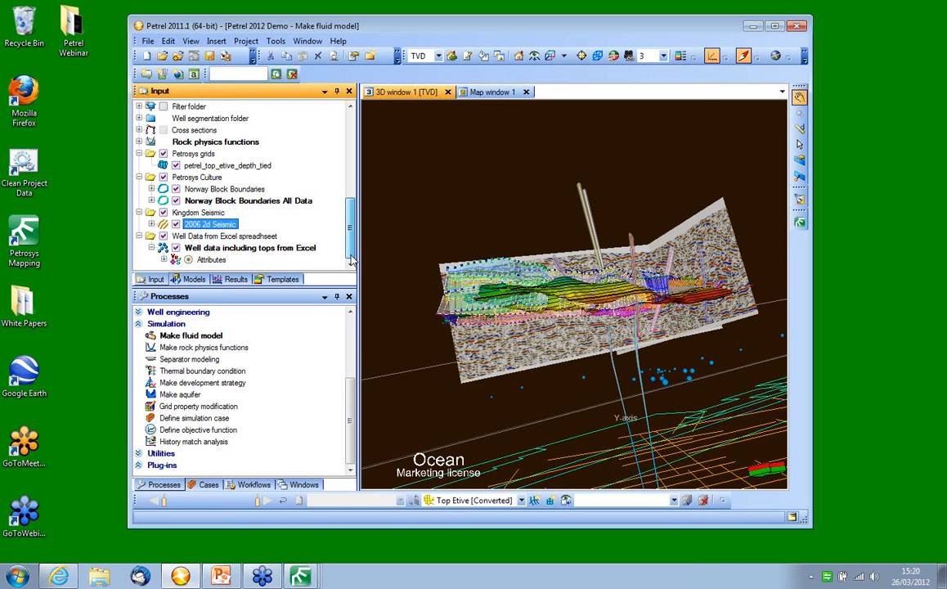
click(163, 259)
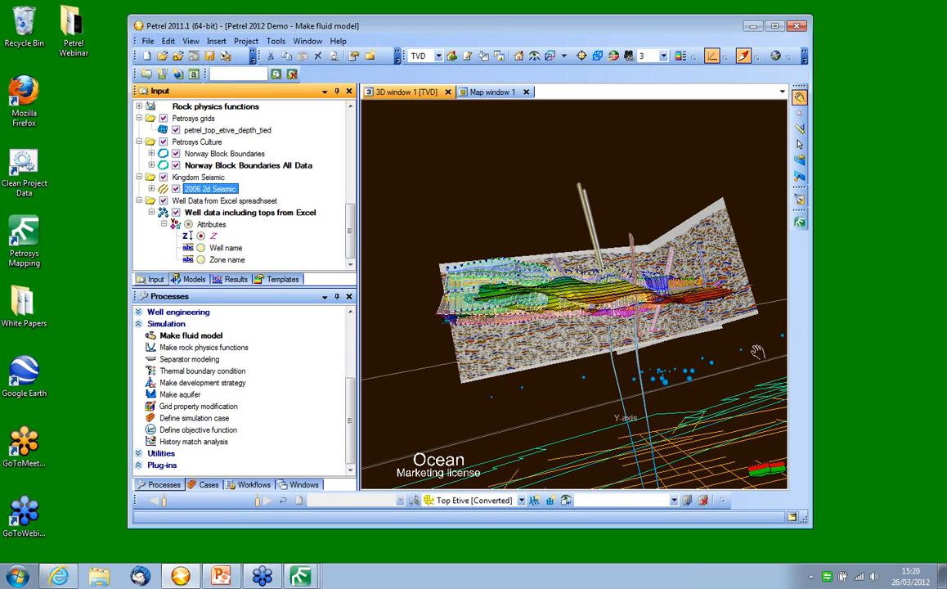
Switch to Surface Modeling, open the Convert Petrel to KML task and check its Petrel input and KML output settings
drag(497, 33, 541, 89)
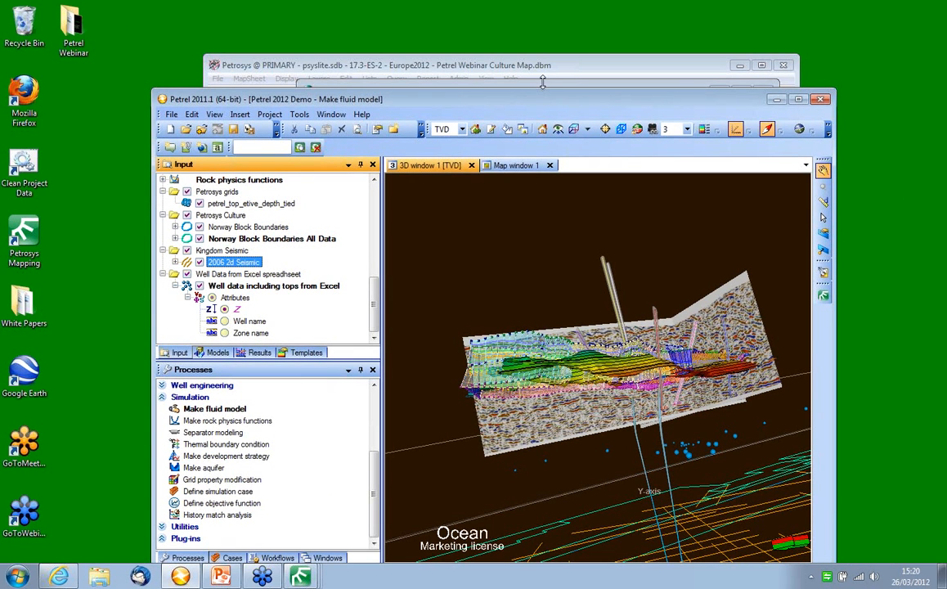
click(543, 86)
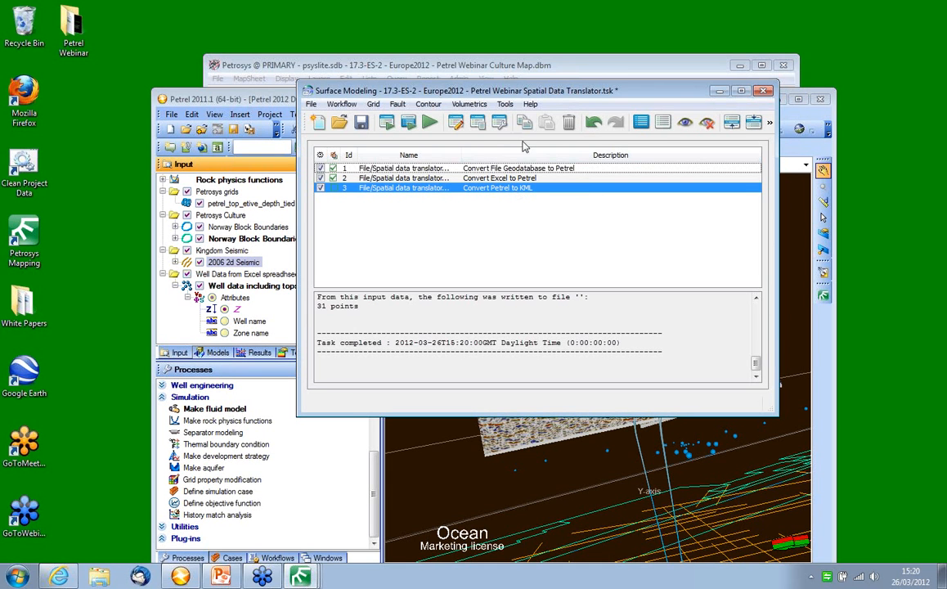
drag(276, 99, 213, 42)
click(781, 99)
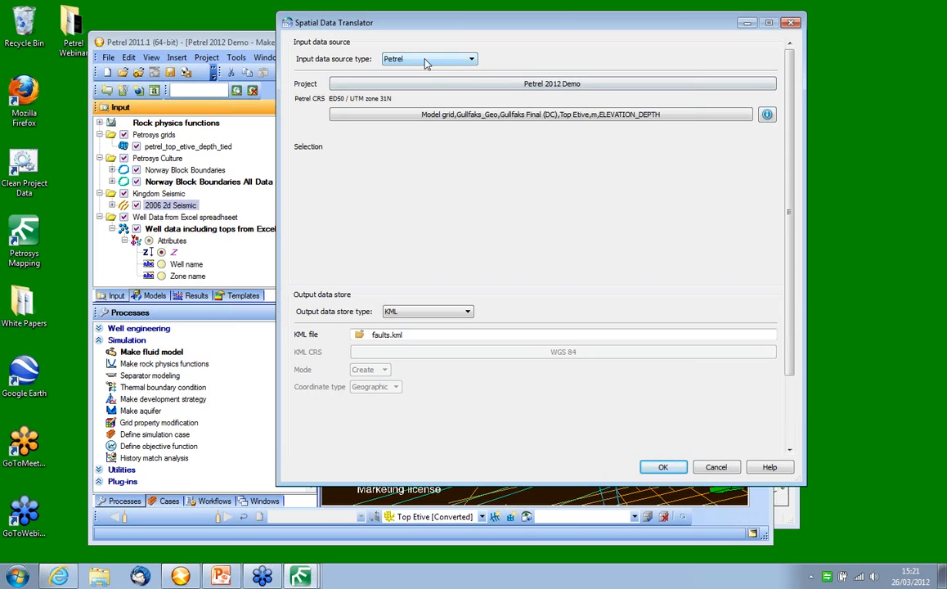
click(427, 60)
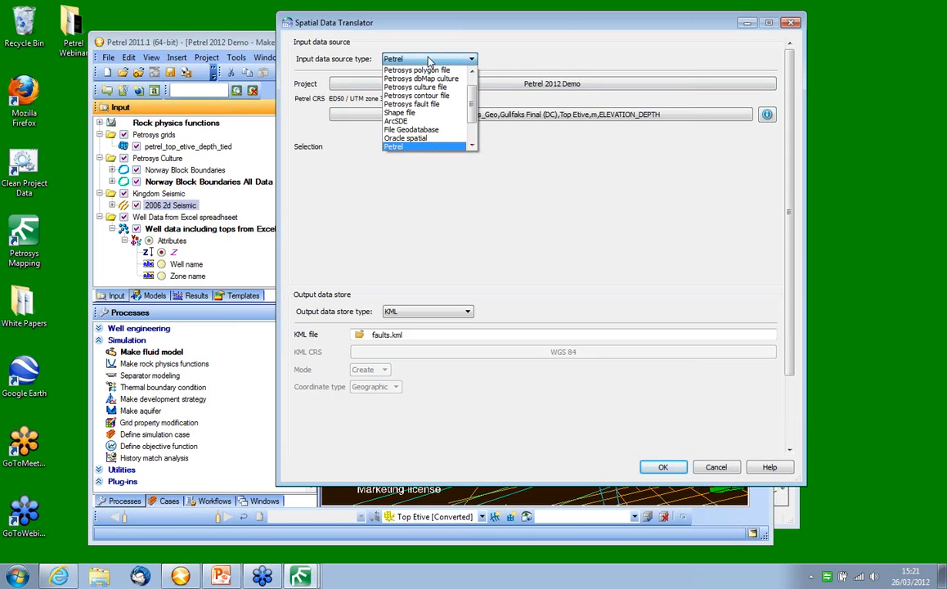
click(422, 147)
click(434, 312)
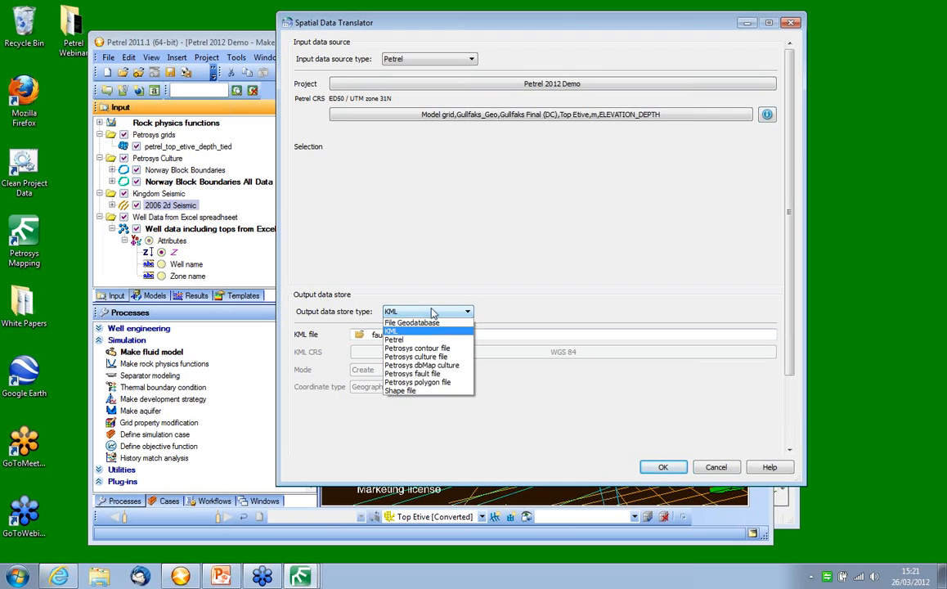
click(415, 331)
click(427, 312)
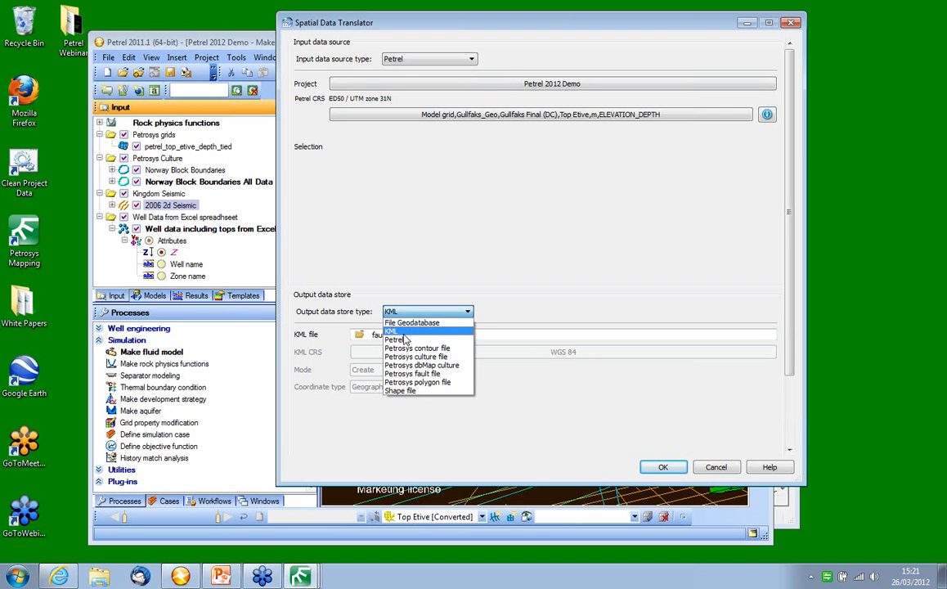
click(403, 331)
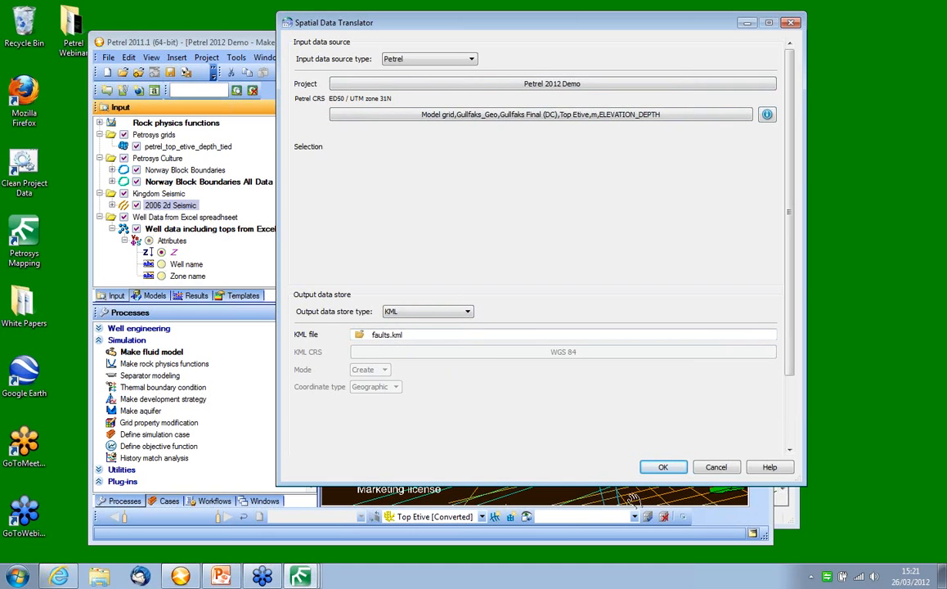
Accept the translator settings and run the Convert Petrel to KML task, overwriting faults.kml
click(663, 467)
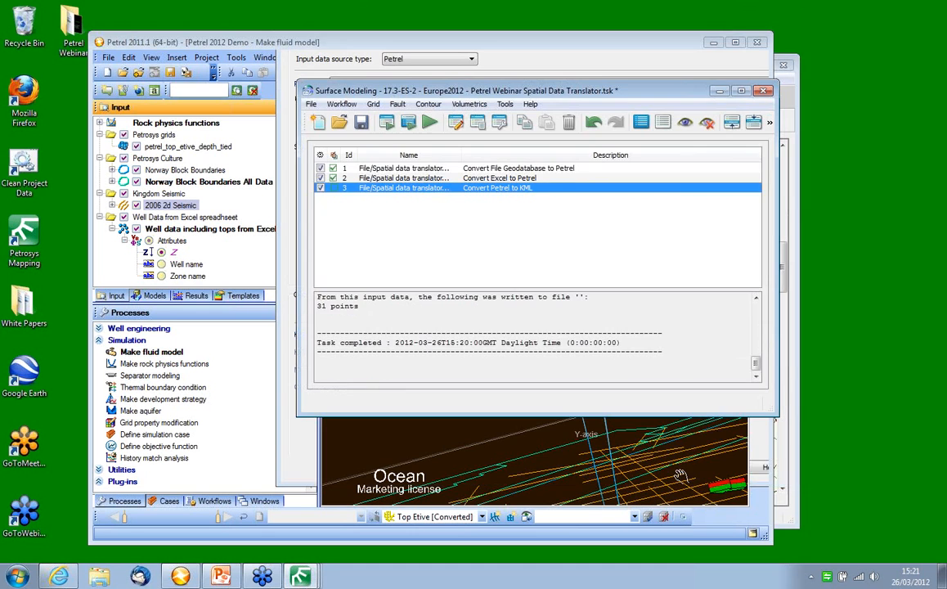
click(386, 127)
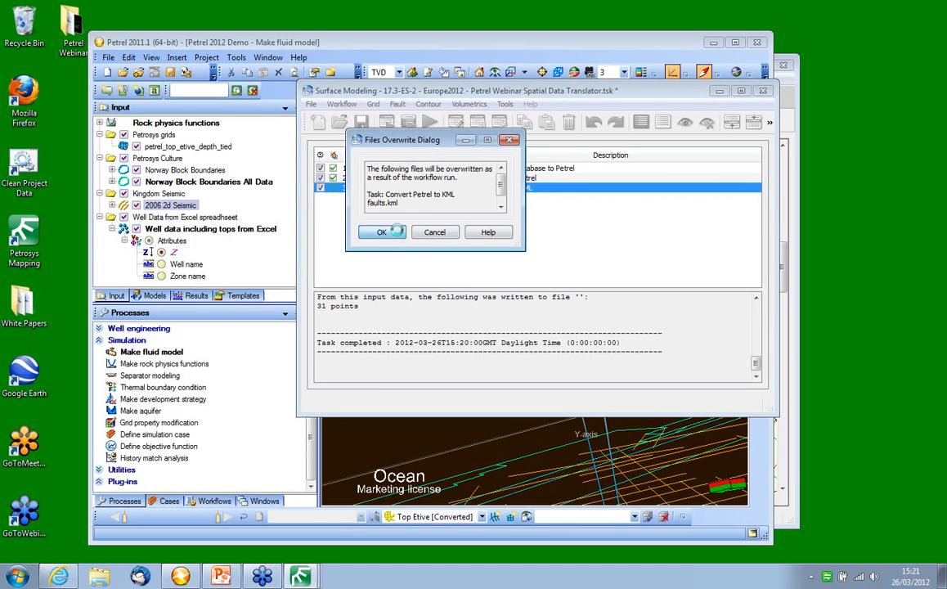
click(395, 233)
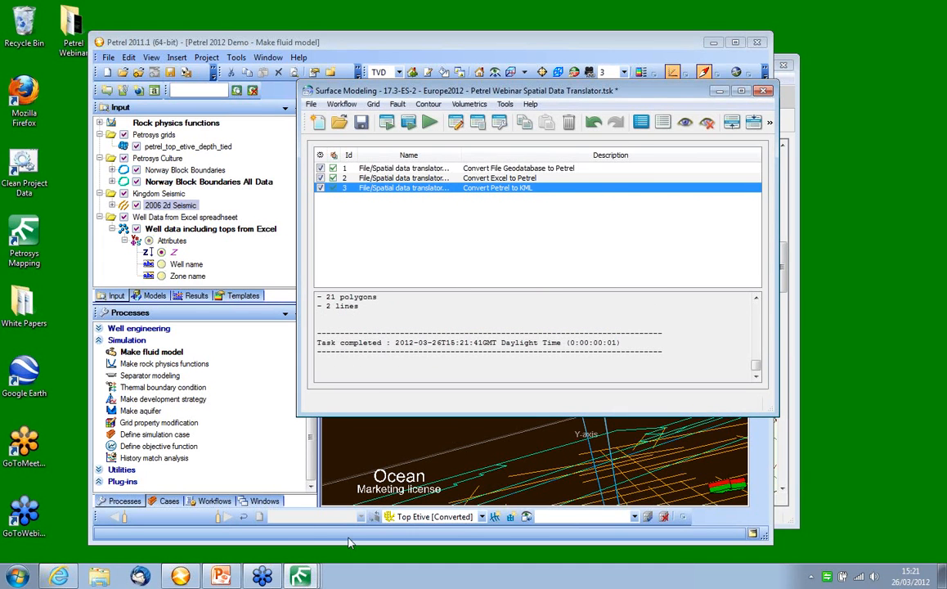
Browse the Europe2012 project folder from Petrosys, sort it by newest modified date and open the faults KML file in Google Earth
click(296, 577)
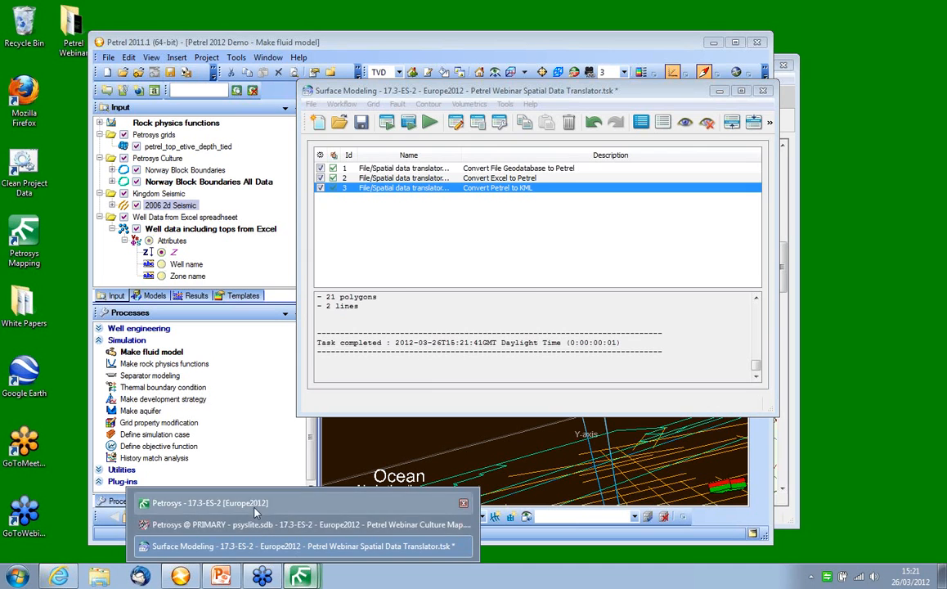
click(213, 503)
click(322, 157)
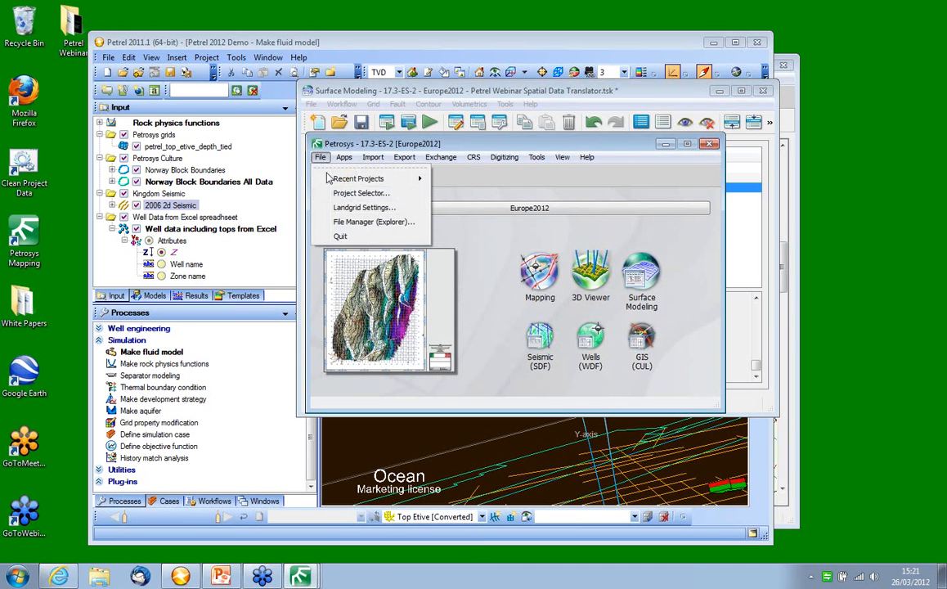
click(504, 243)
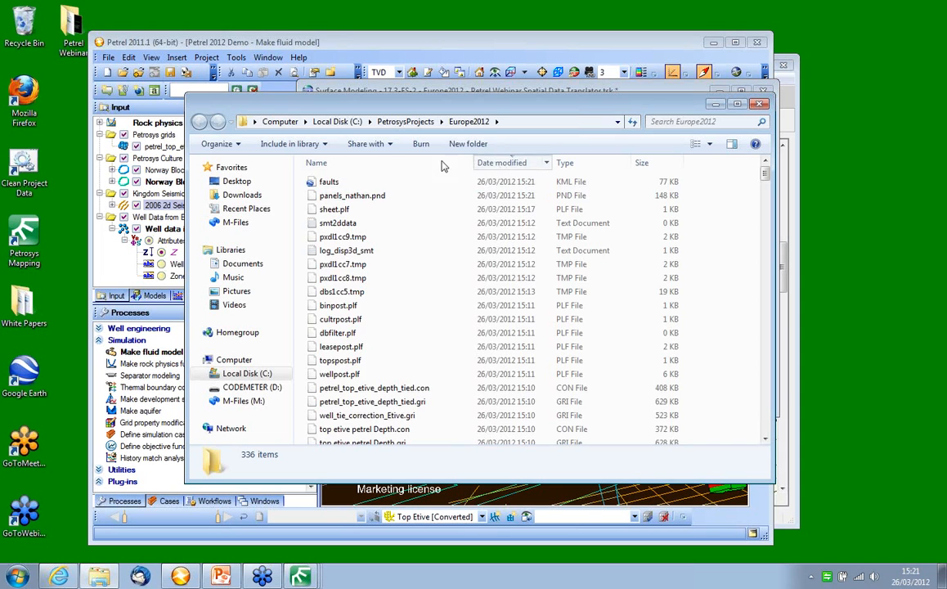
click(501, 163)
click(493, 163)
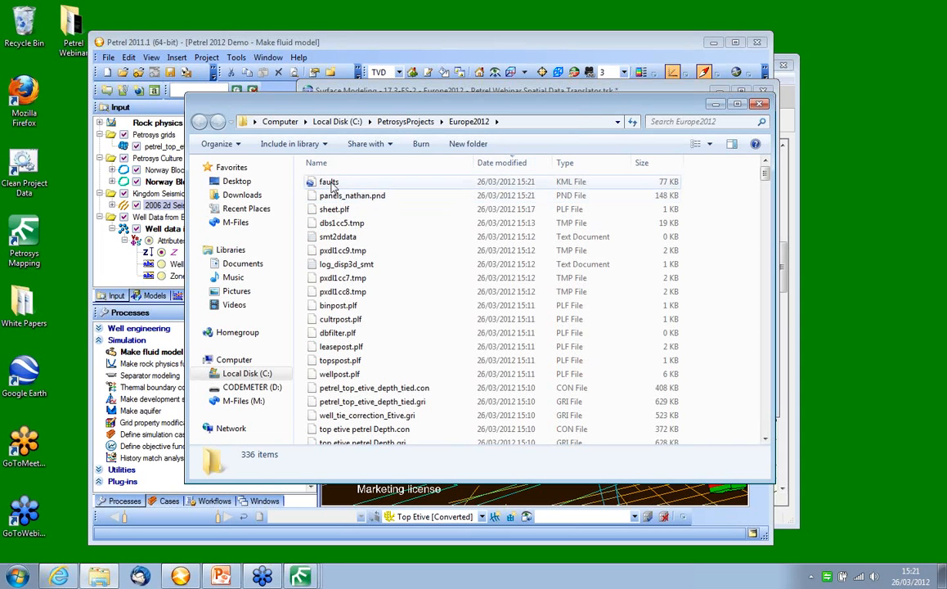
click(329, 182)
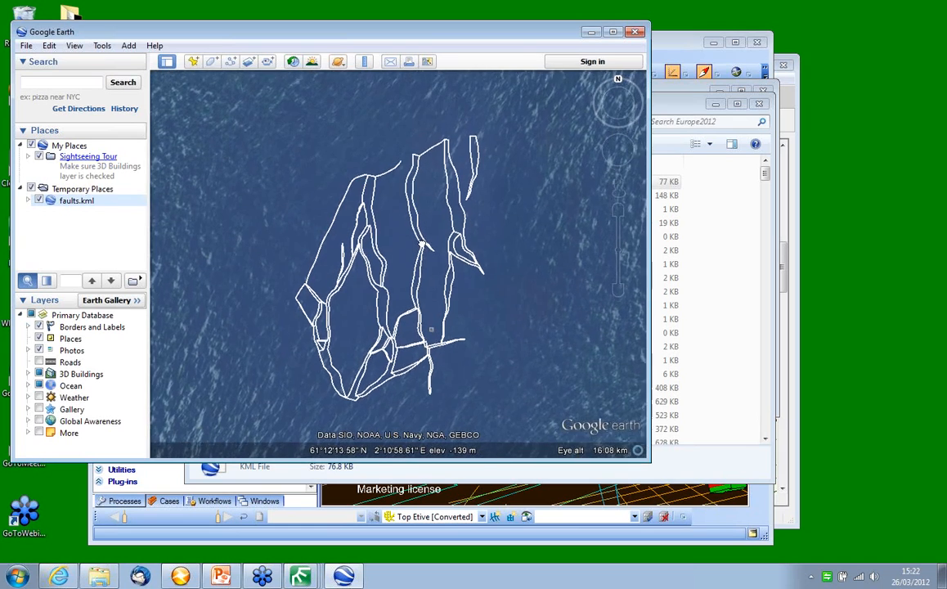
Expand faults.kml down to its Petrosys Data entries, examine the fault polygons and their attributes, and minimize Google Earth
click(28, 200)
click(36, 212)
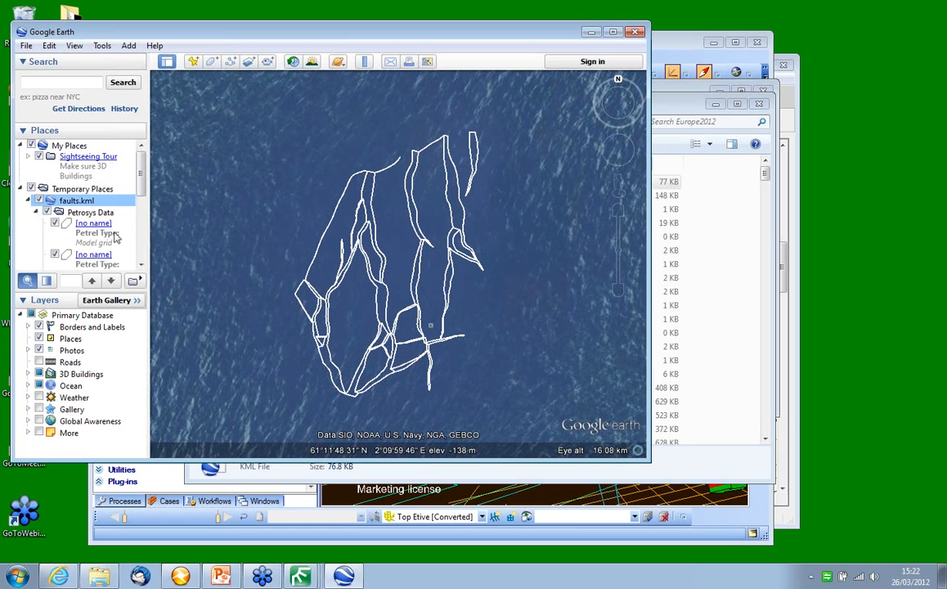
mouse_move(143, 179)
mouse_down()
mouse_move(145, 218)
mouse_move(148, 172)
mouse_up()
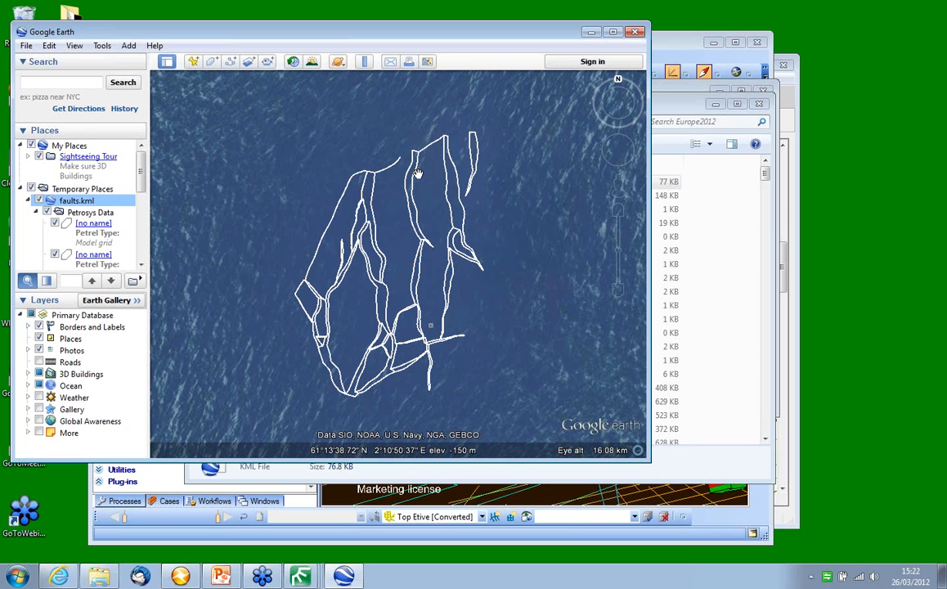
click(592, 34)
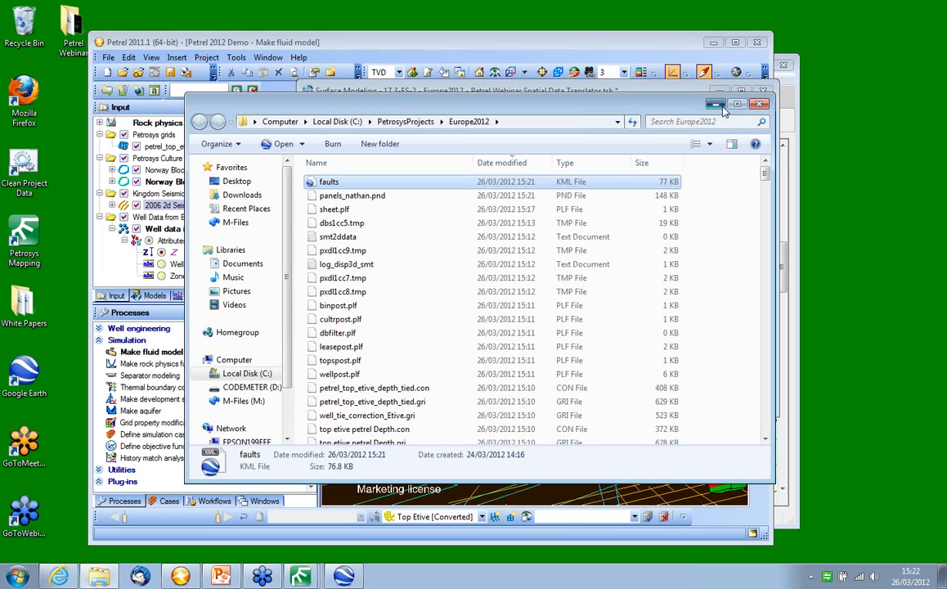
Return to Surface Modeling and open the Petrel Webinar GIP.tsk task file, discarding changes to the current workflow
click(716, 106)
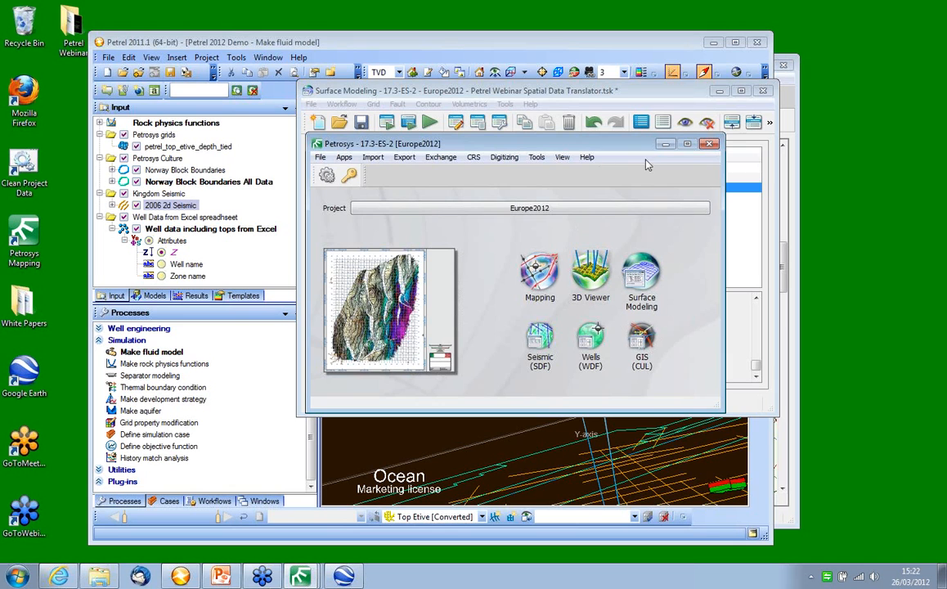
click(396, 92)
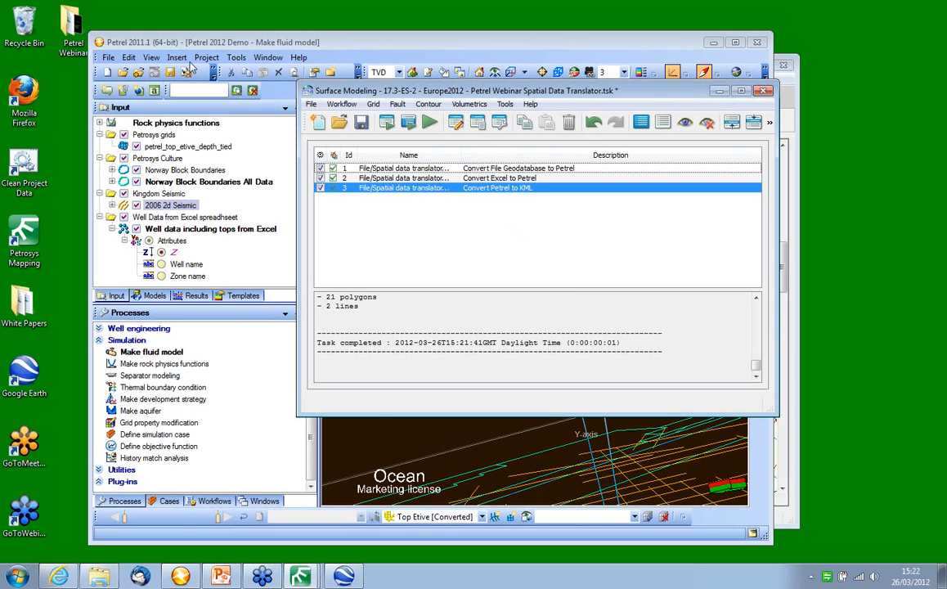
click(311, 104)
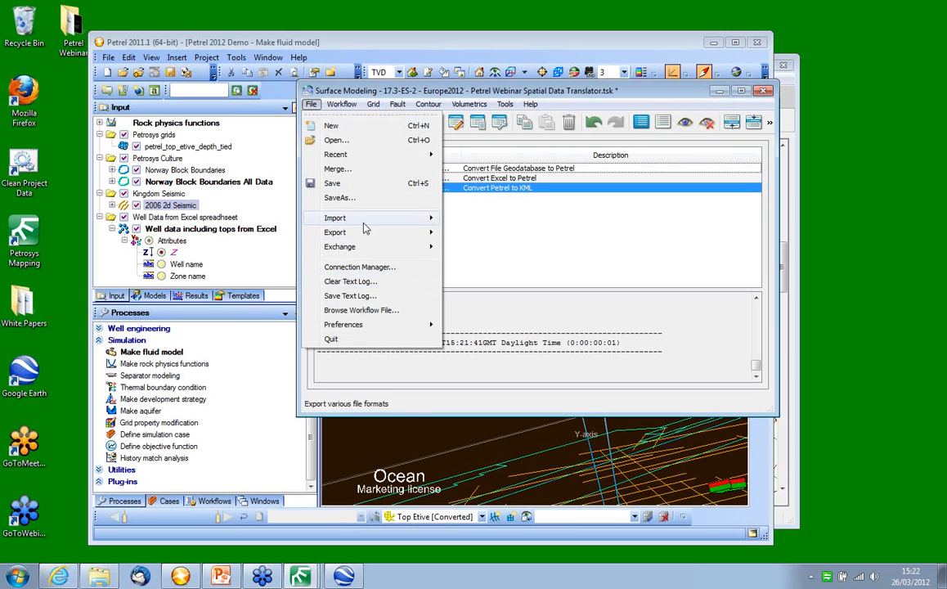
click(342, 140)
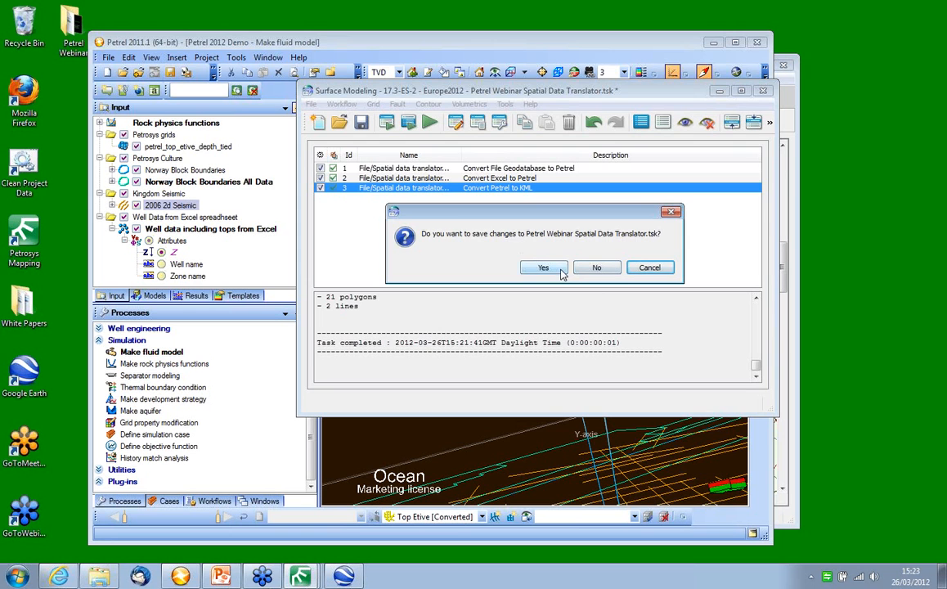
click(589, 270)
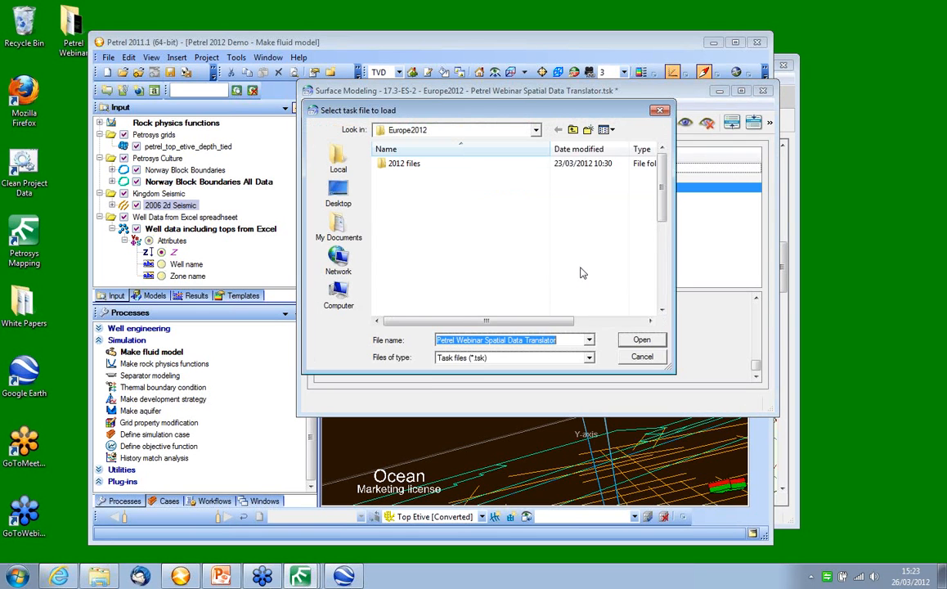
drag(664, 182, 664, 274)
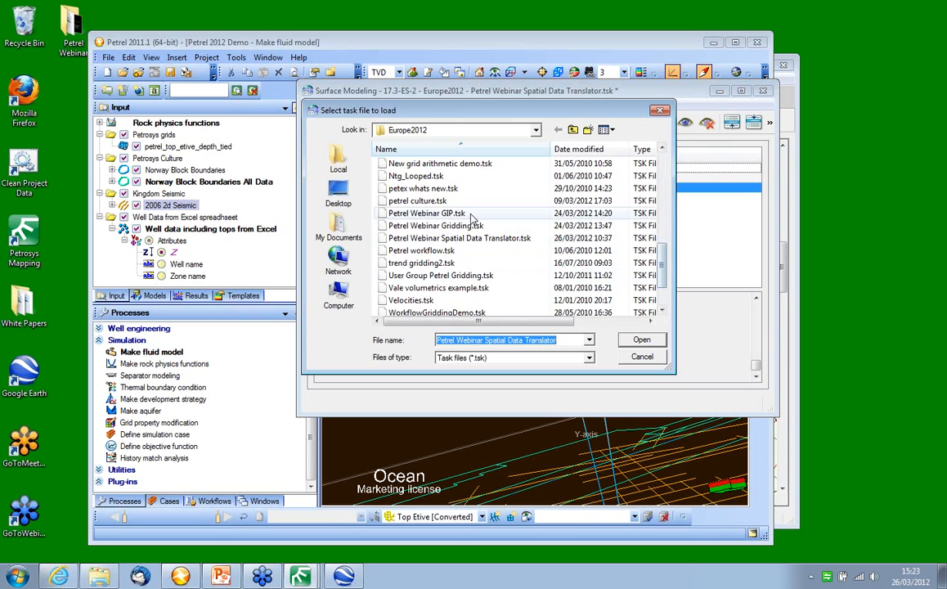
double_click(427, 213)
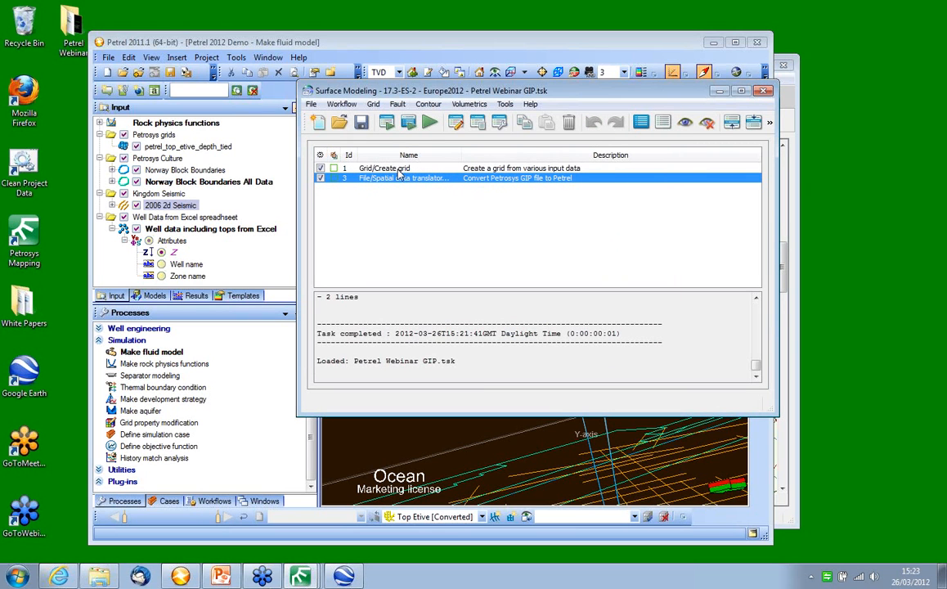
Run only the Create grid task, overwriting its existing output files and accepting the SMT connection details with Metres as depth units
click(398, 168)
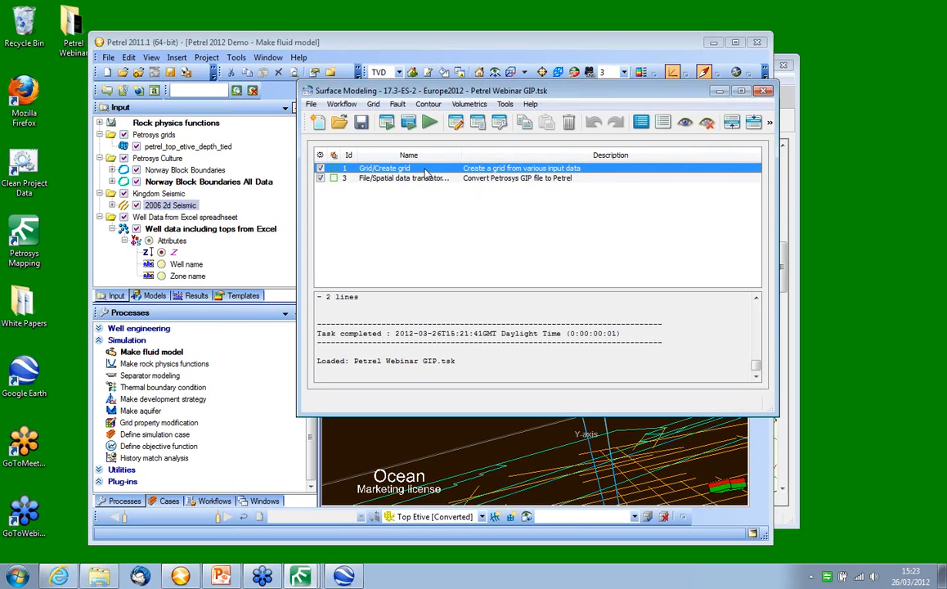
click(387, 123)
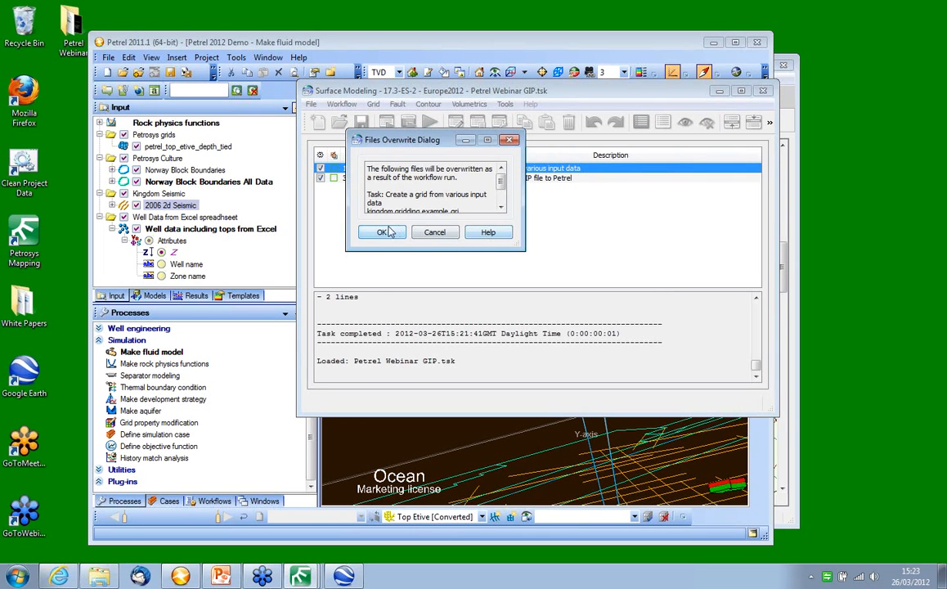
click(392, 231)
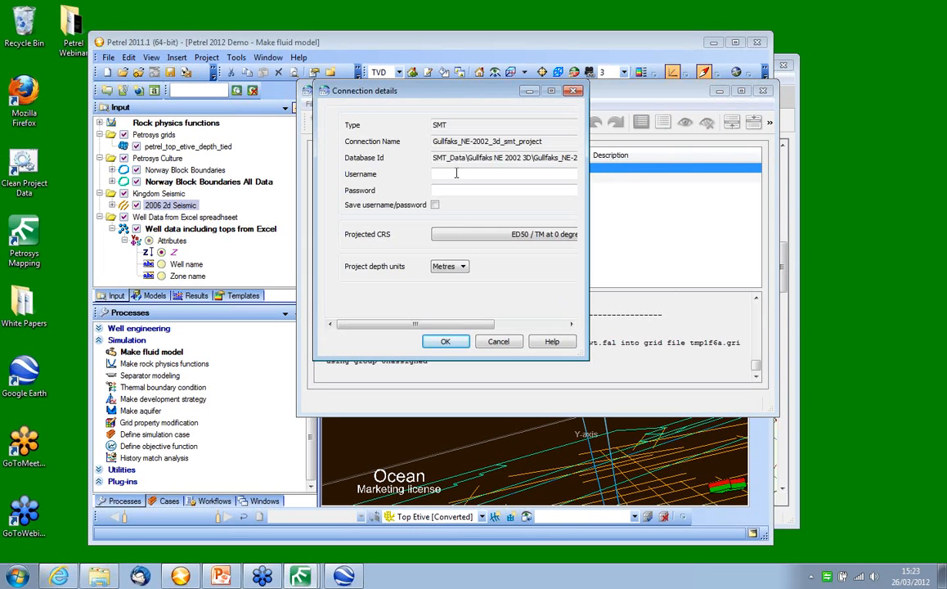
click(436, 342)
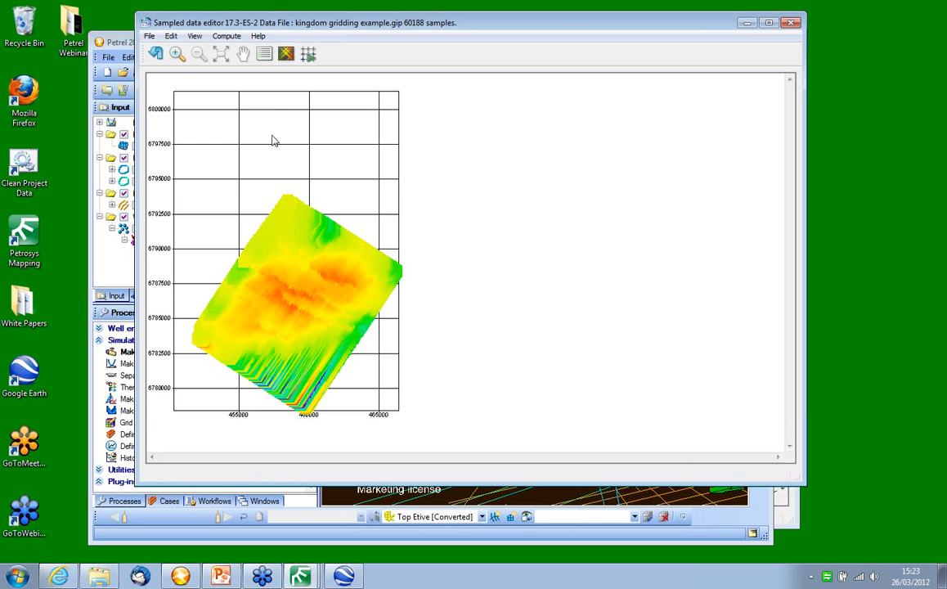
Outline the central high with a handpicked polygon of about 12 points and delete the sampled data outside it
click(171, 37)
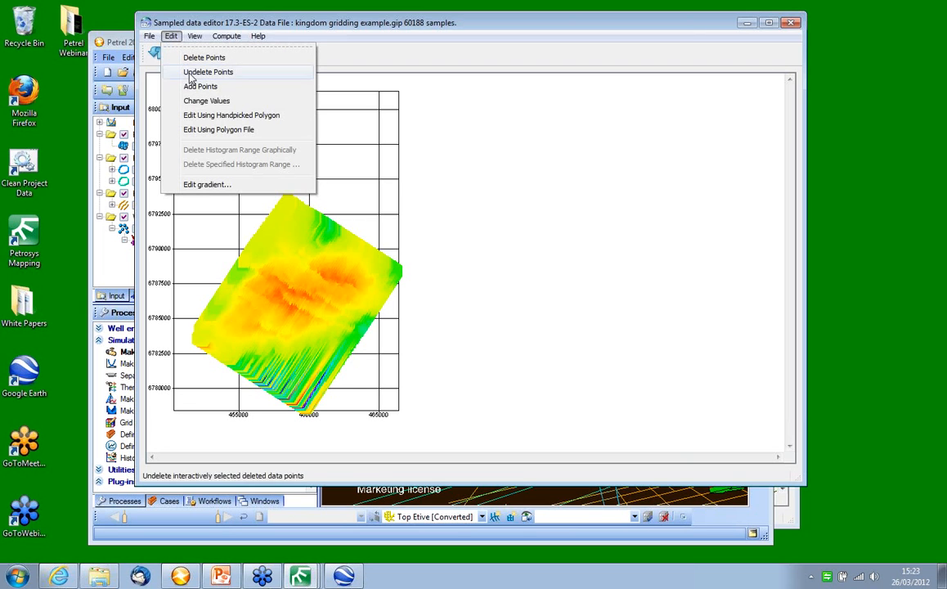
click(219, 116)
click(220, 288)
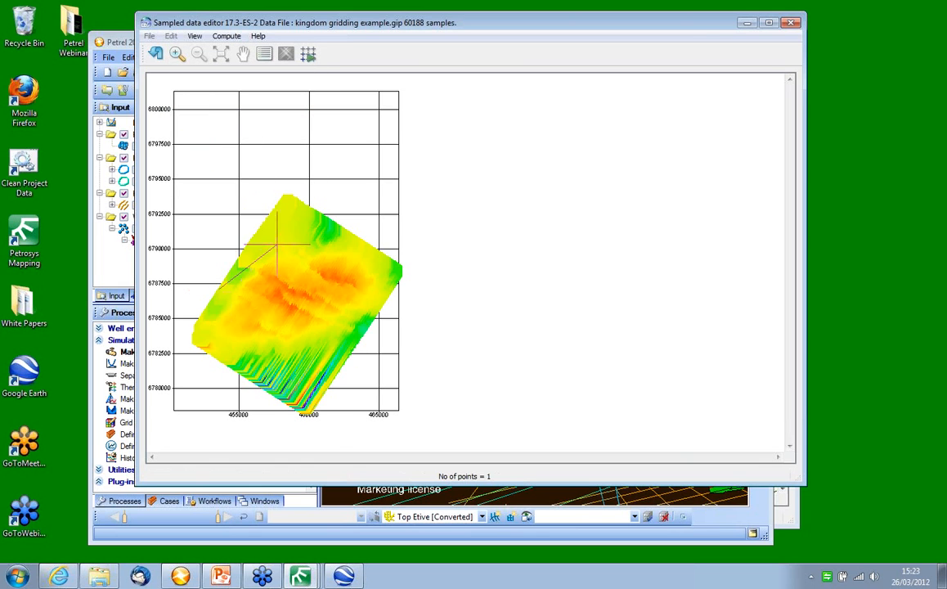
click(341, 230)
click(392, 260)
click(397, 283)
click(377, 323)
click(365, 332)
click(329, 342)
click(292, 341)
click(261, 354)
click(239, 356)
click(200, 322)
right_click(198, 321)
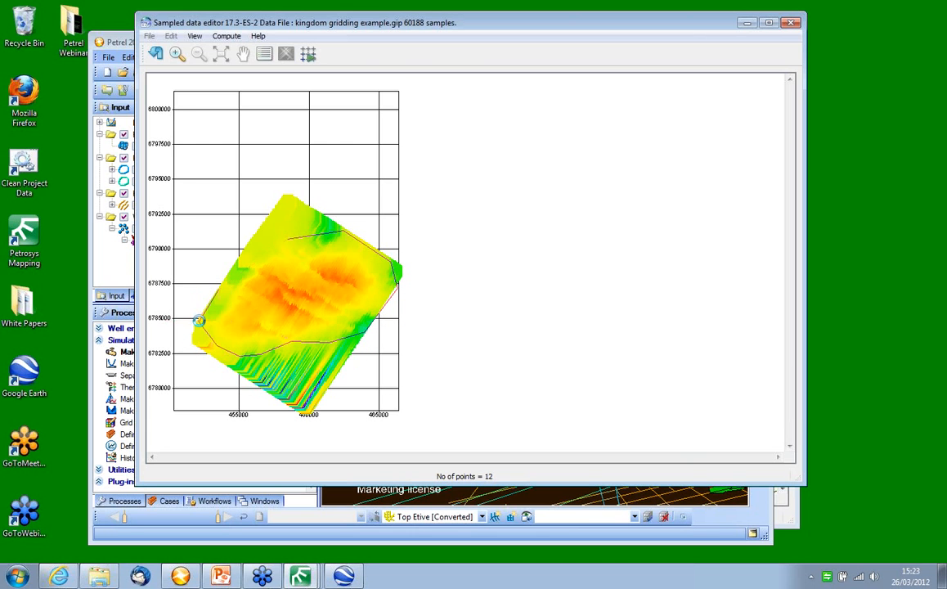
click(307, 228)
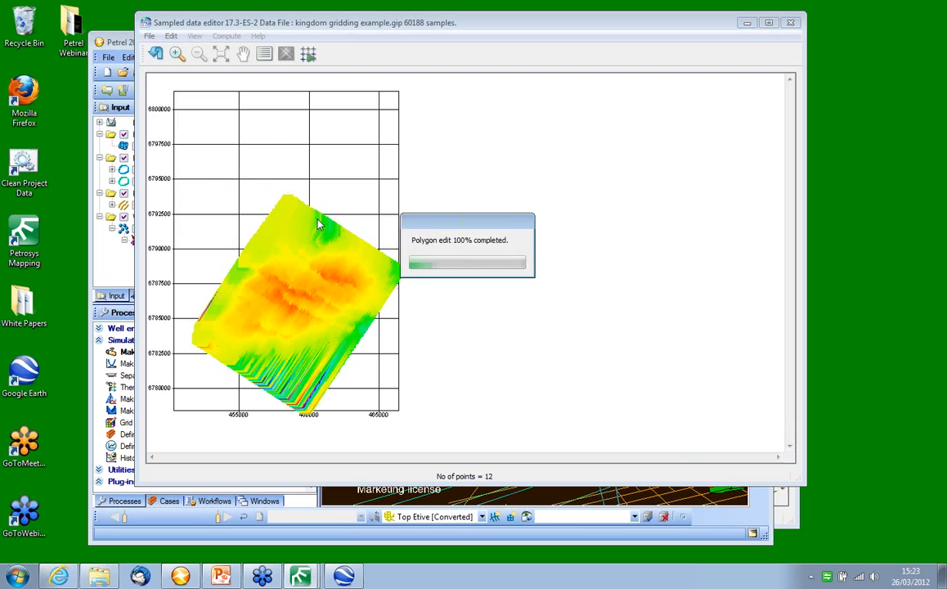
click(544, 269)
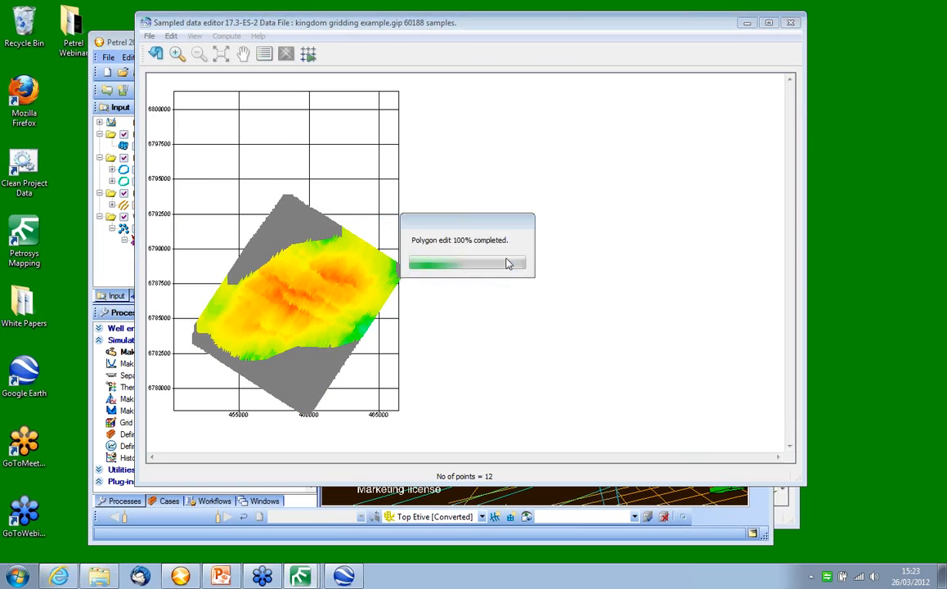
Save the edited kingdom gridding example.gip data, quit the sampled data editor and dismiss the gridding task message
click(149, 36)
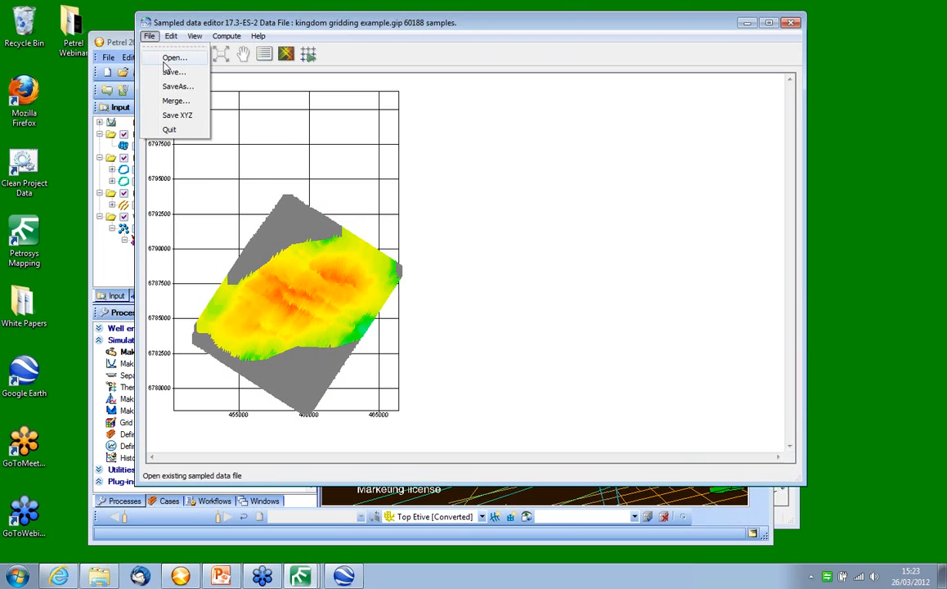
click(170, 72)
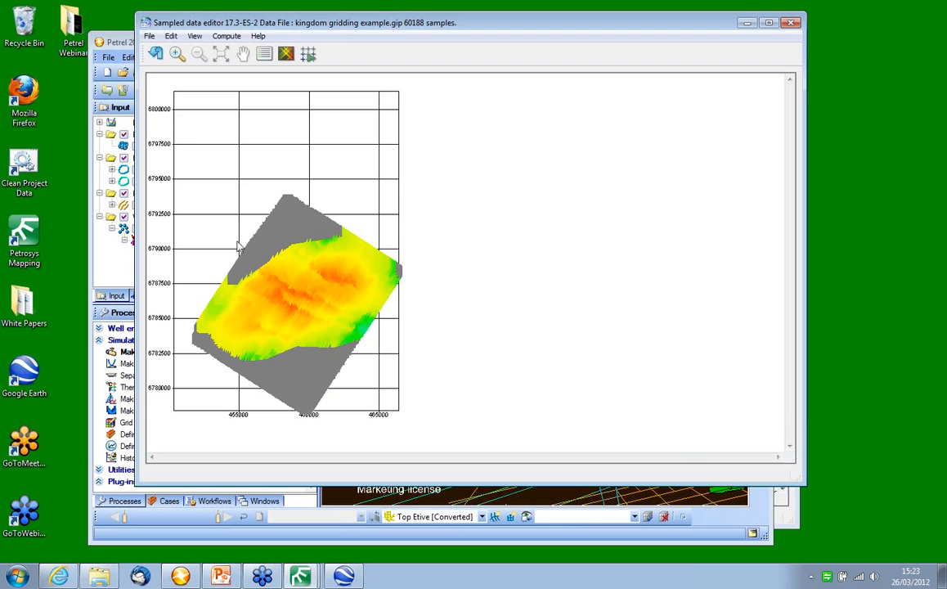
click(149, 36)
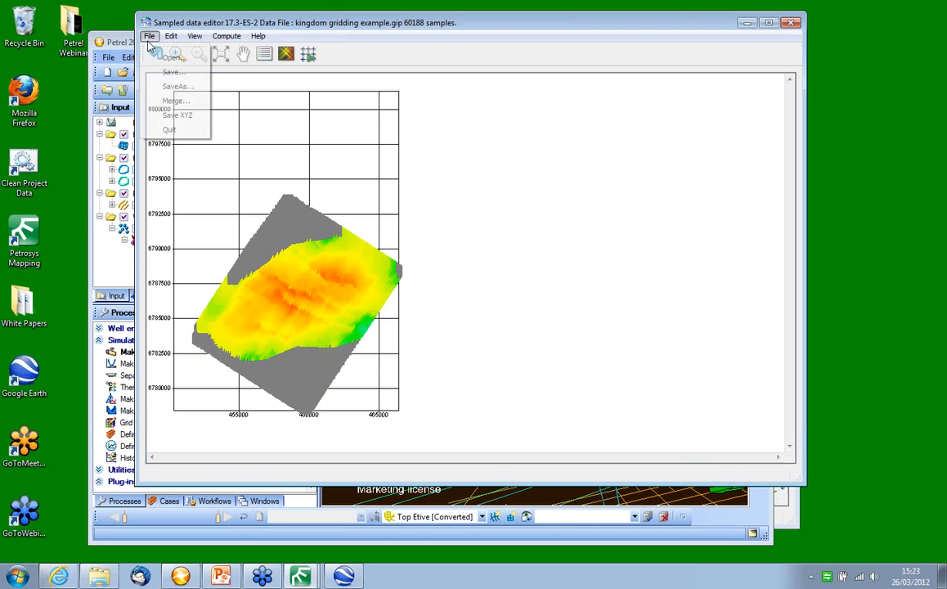
click(170, 130)
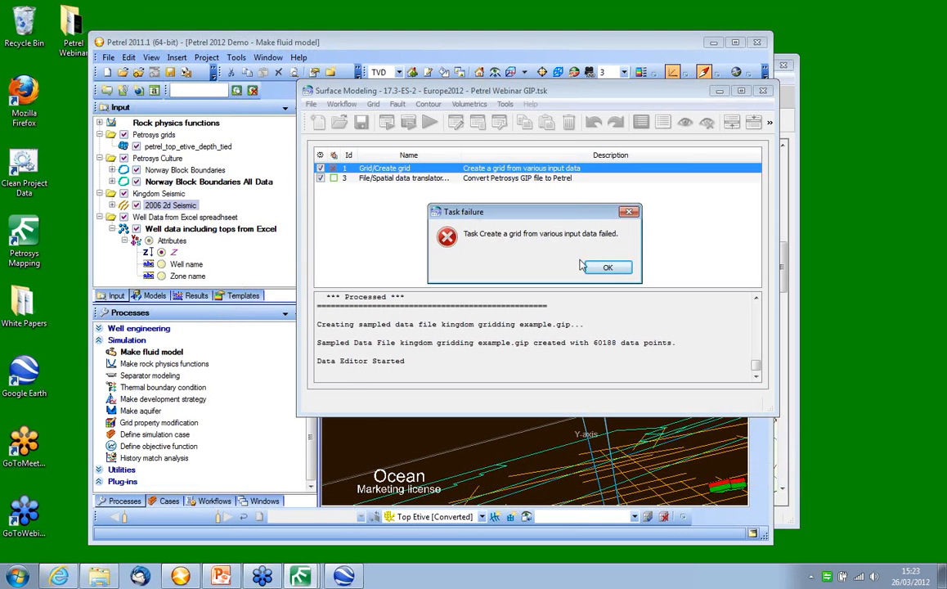
key(Return)
Open the Convert Petrosys GIP file to Petrel task and choose the recently modified kingdom gridding example.gip as its input
click(404, 179)
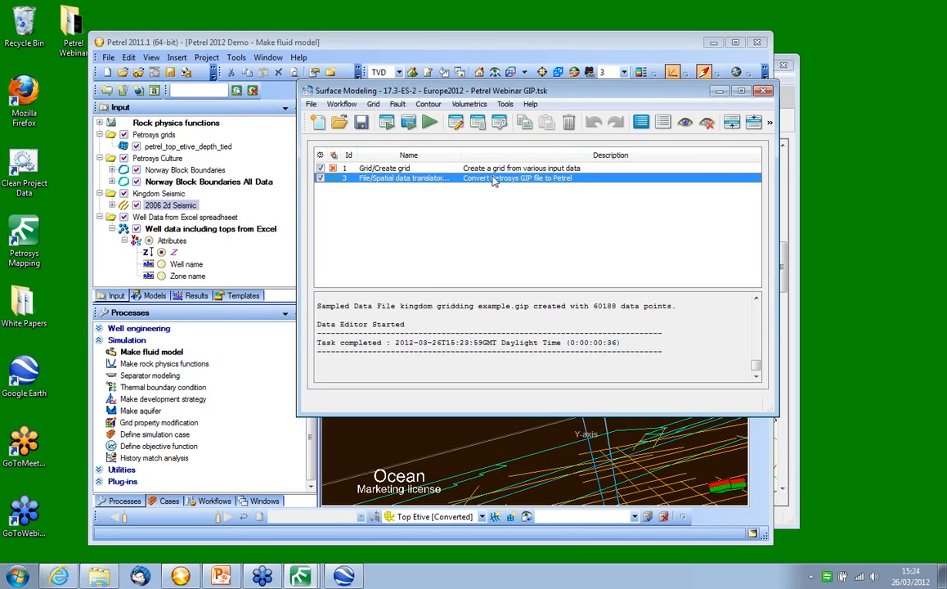
double_click(464, 179)
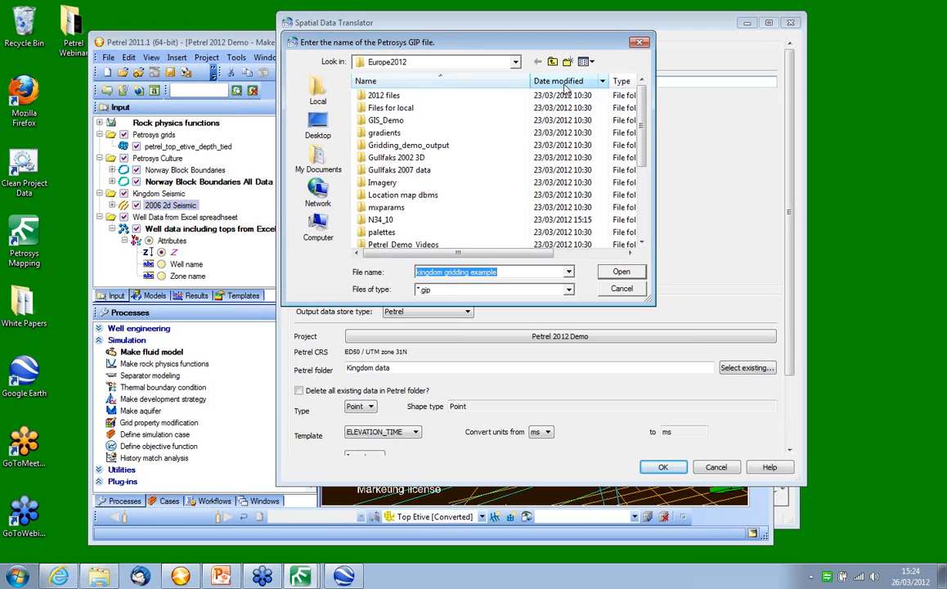
click(561, 81)
double_click(500, 95)
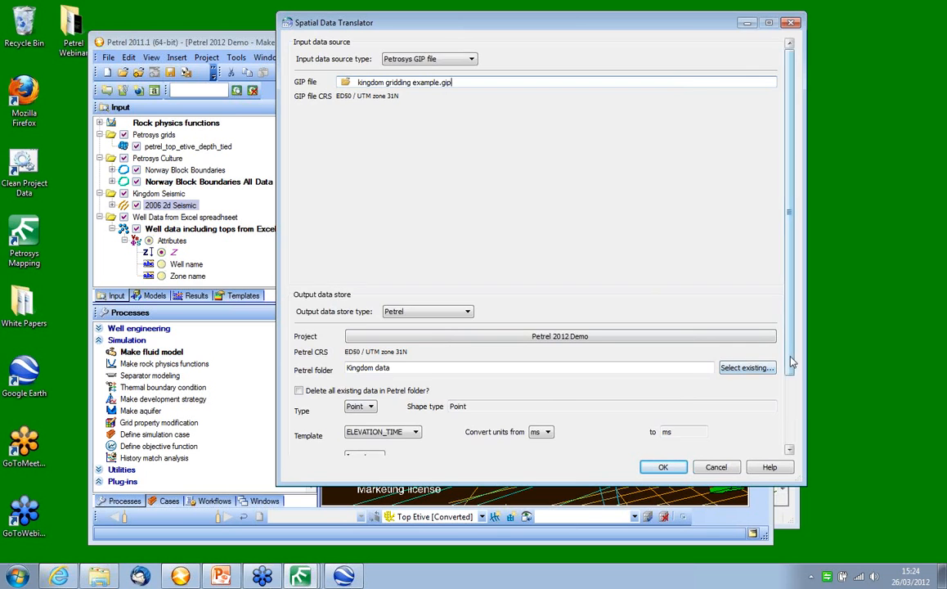
Name the Petrel output Kingdom twt vale, accept the translator settings and run the GIP conversion task
scroll(792, 362, down, 3)
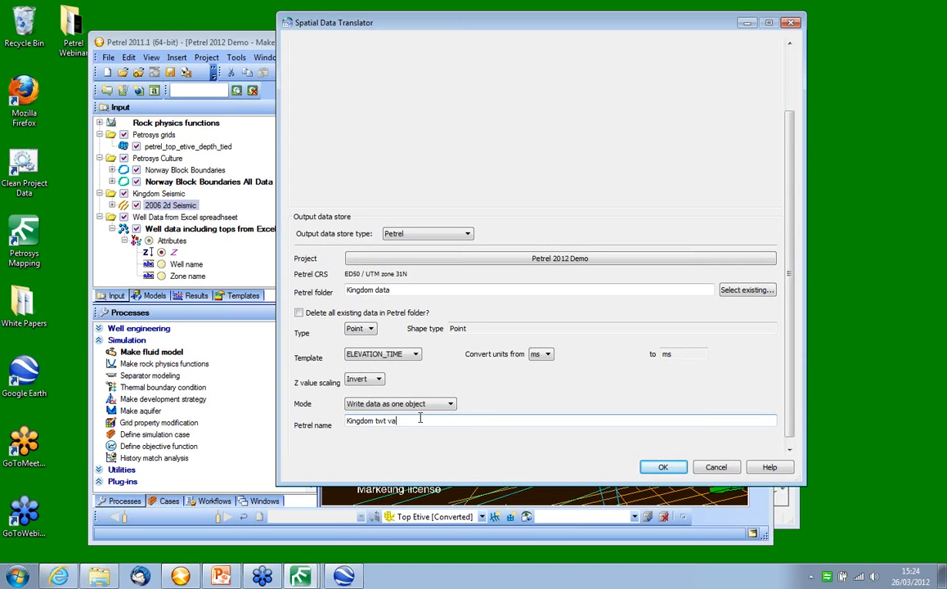
key(Return)
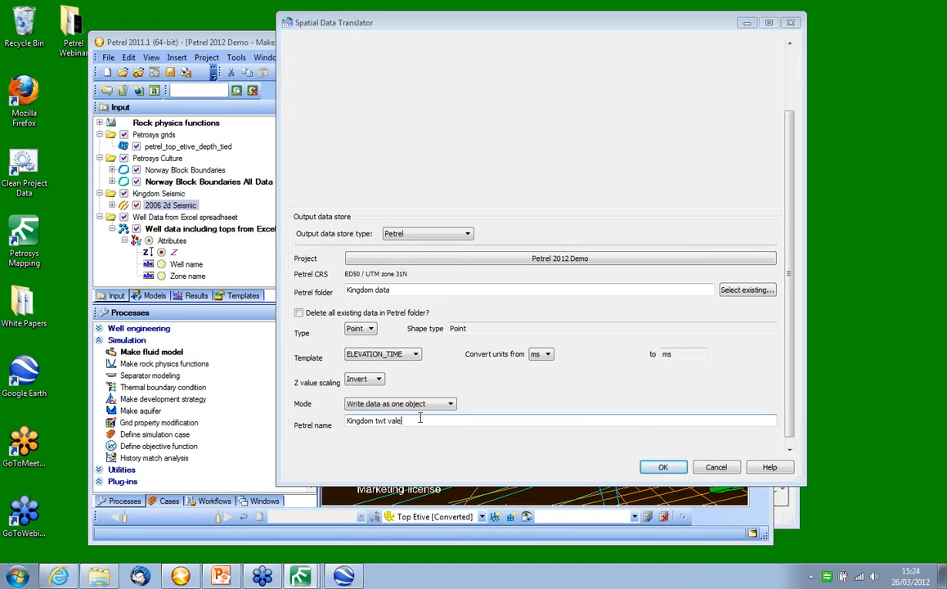
click(391, 127)
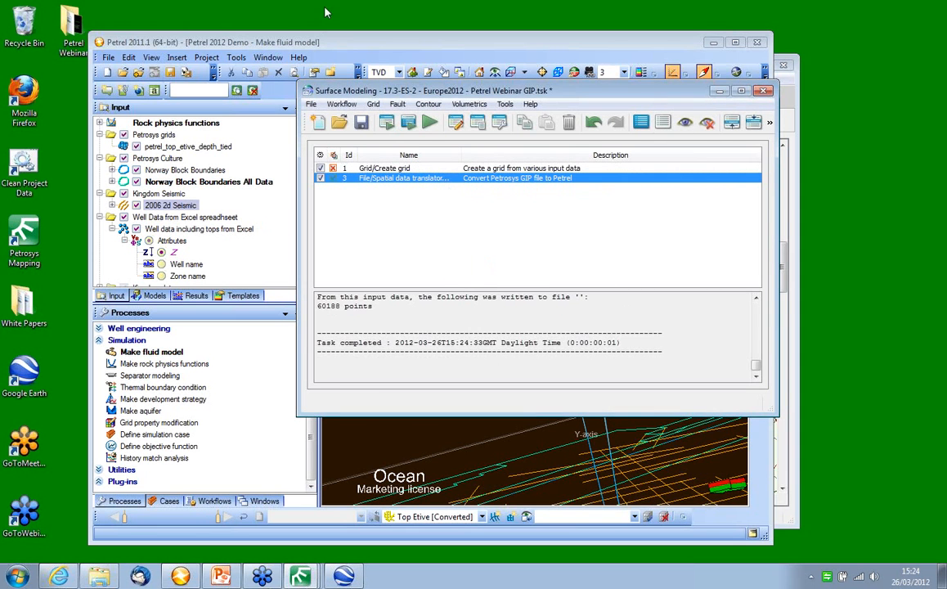
Switch to Petrel, expand the Kingdom data folder and show the Kingdom twt vale points in 3D with the domain set to Any
click(344, 41)
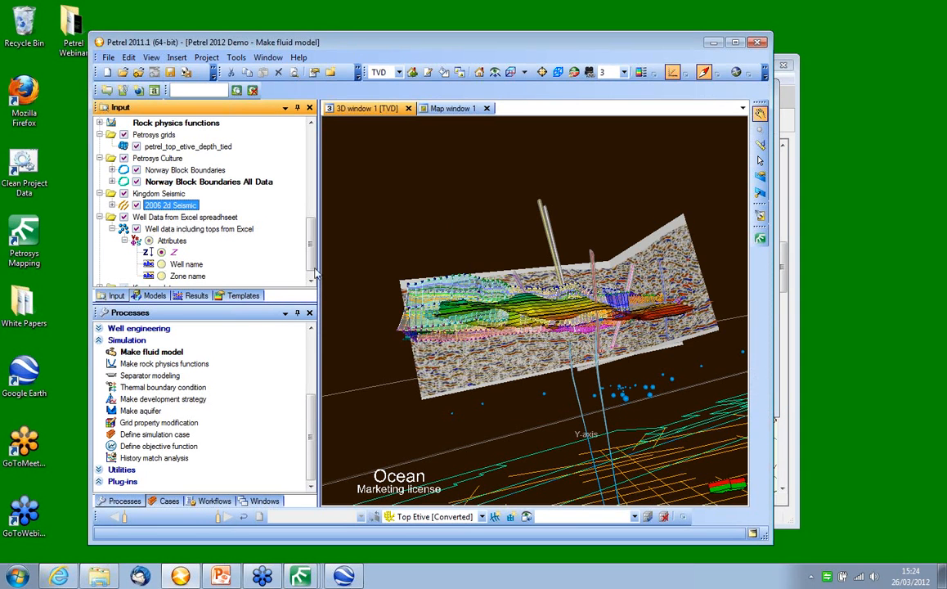
scroll(311, 260, down, 1)
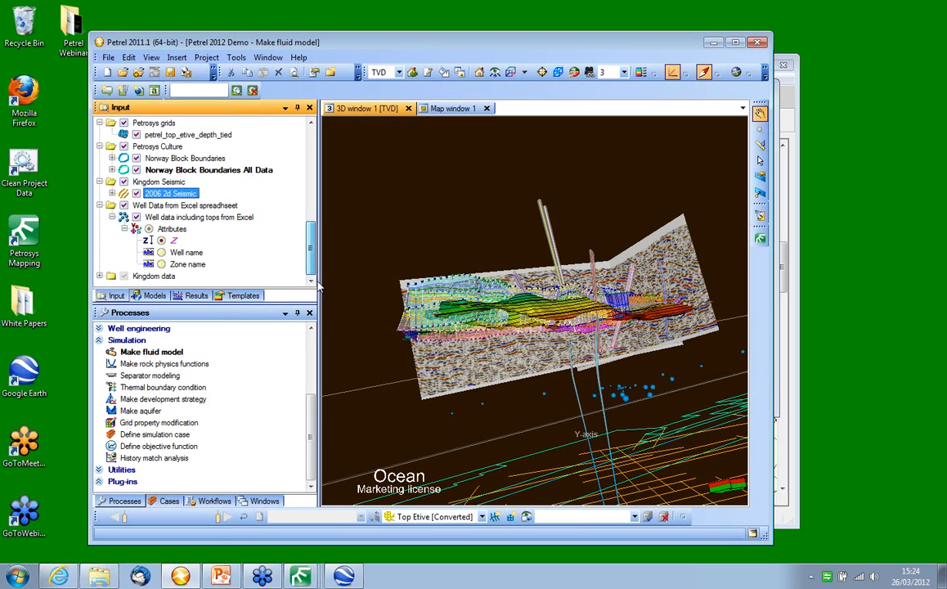
click(100, 277)
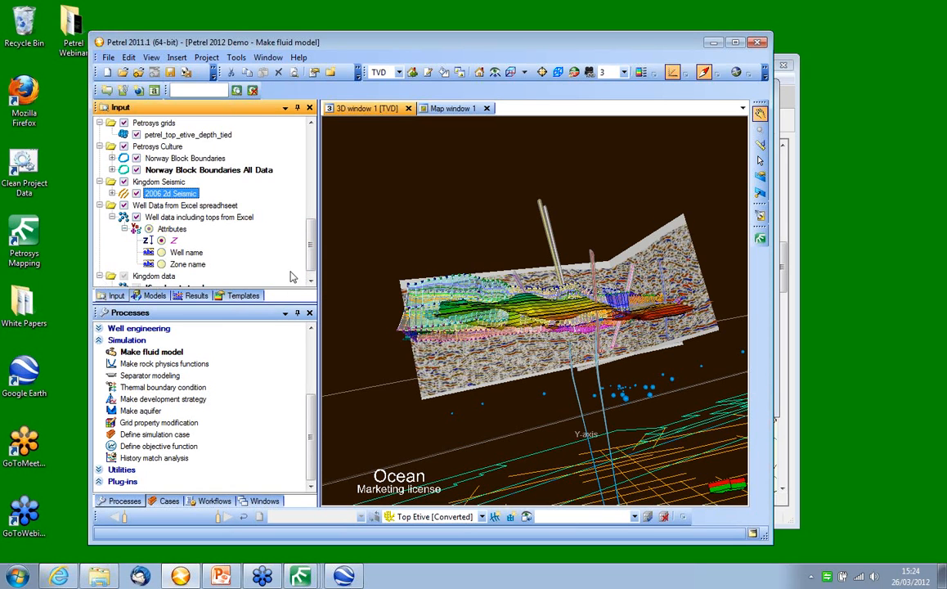
scroll(311, 257, down, 1)
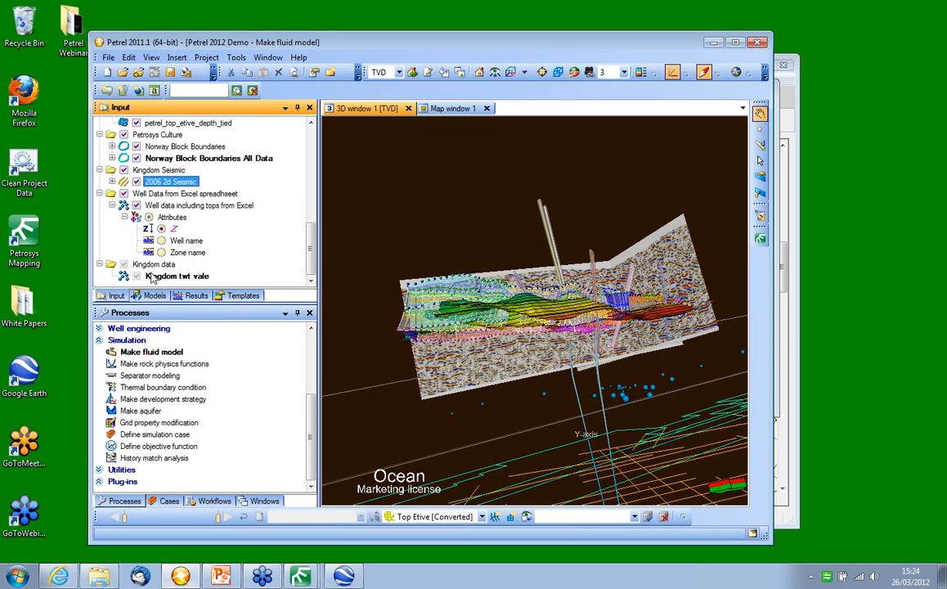
click(400, 76)
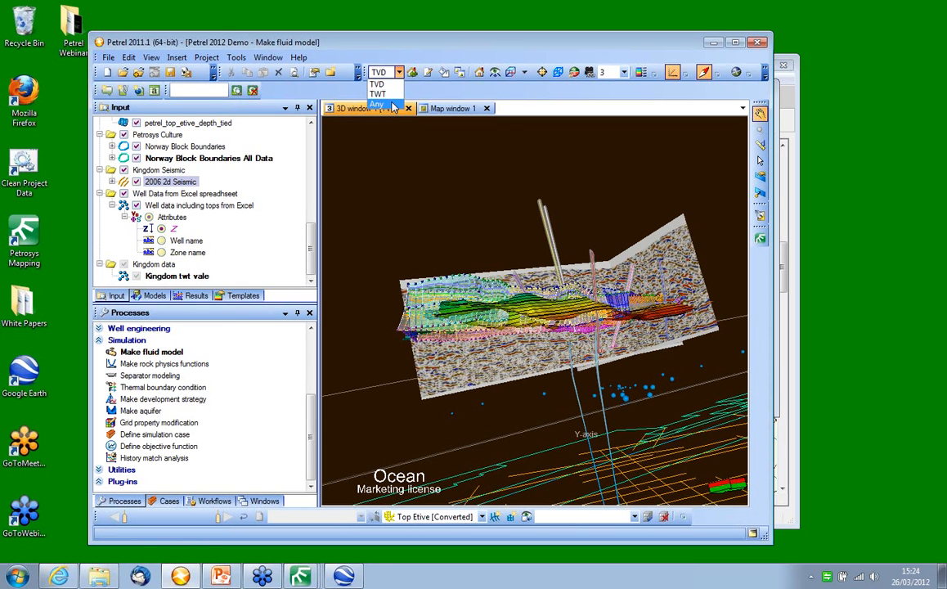
click(395, 104)
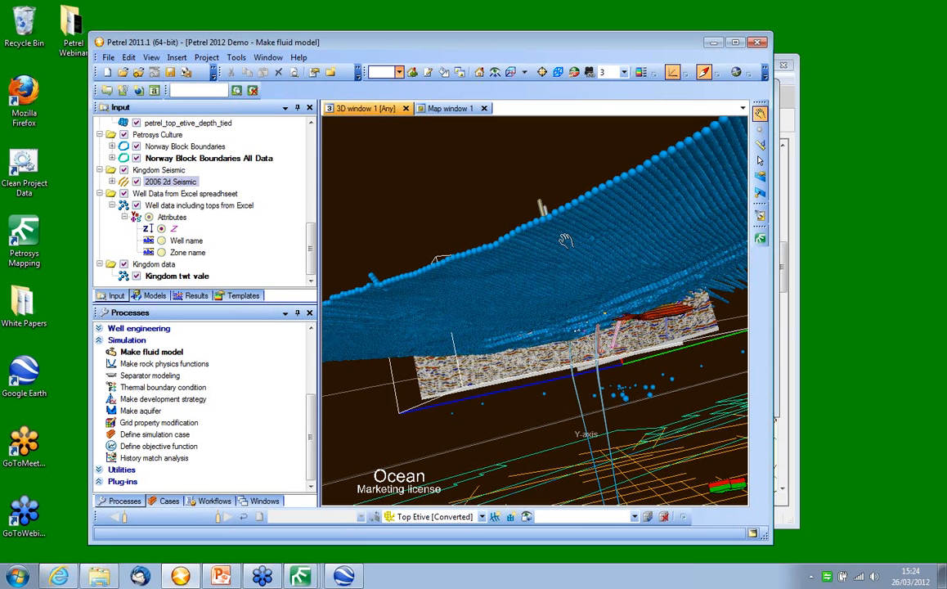
drag(585, 314, 654, 385)
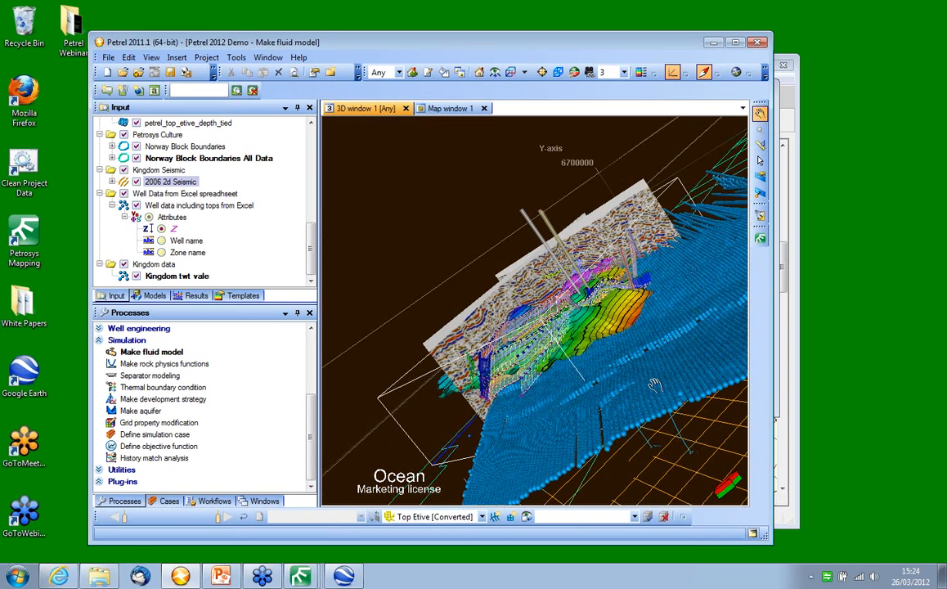
Colour the Kingdom twt vale points by Z-values in their style settings and inspect the recoloured points in the 3D window
click(188, 277)
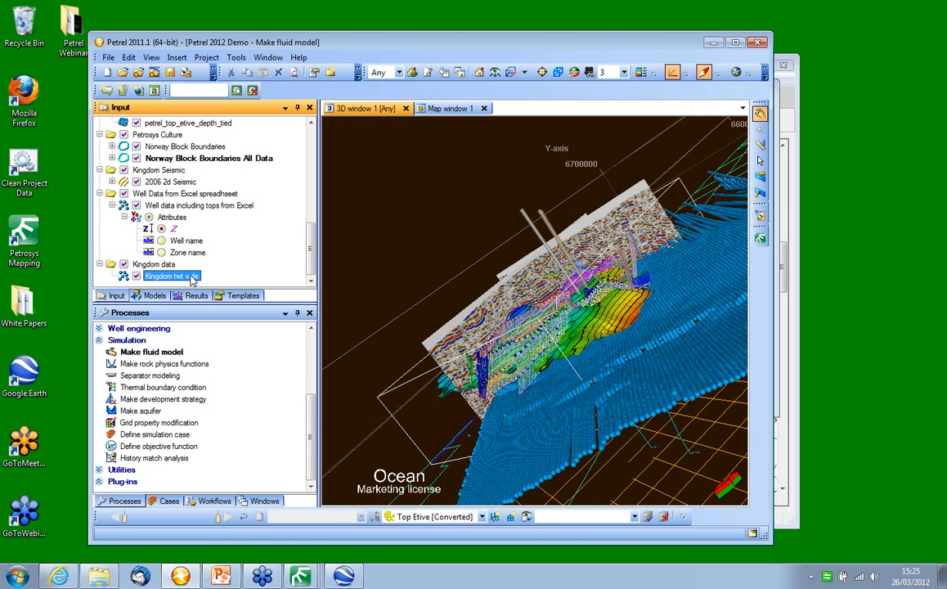
right_click(193, 279)
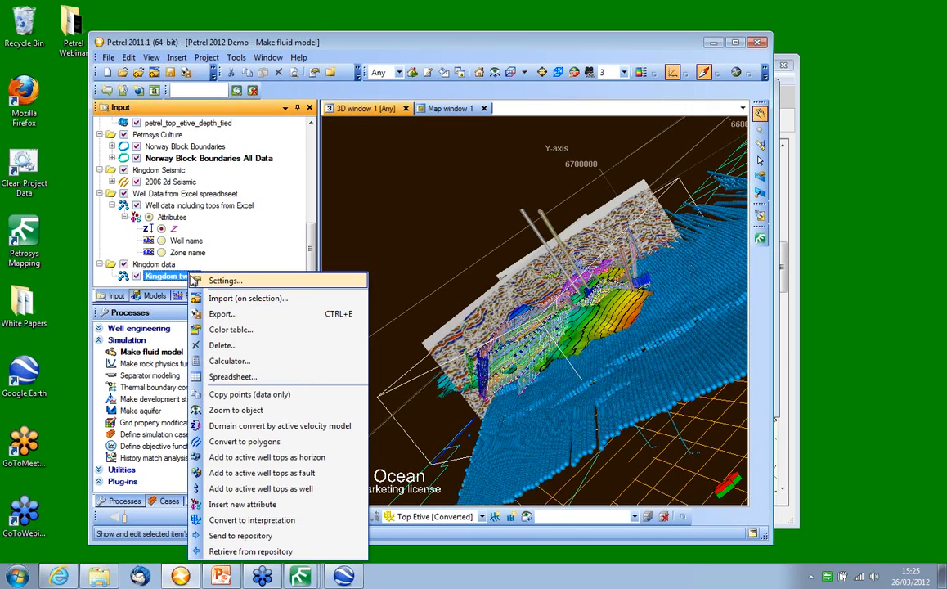
click(205, 282)
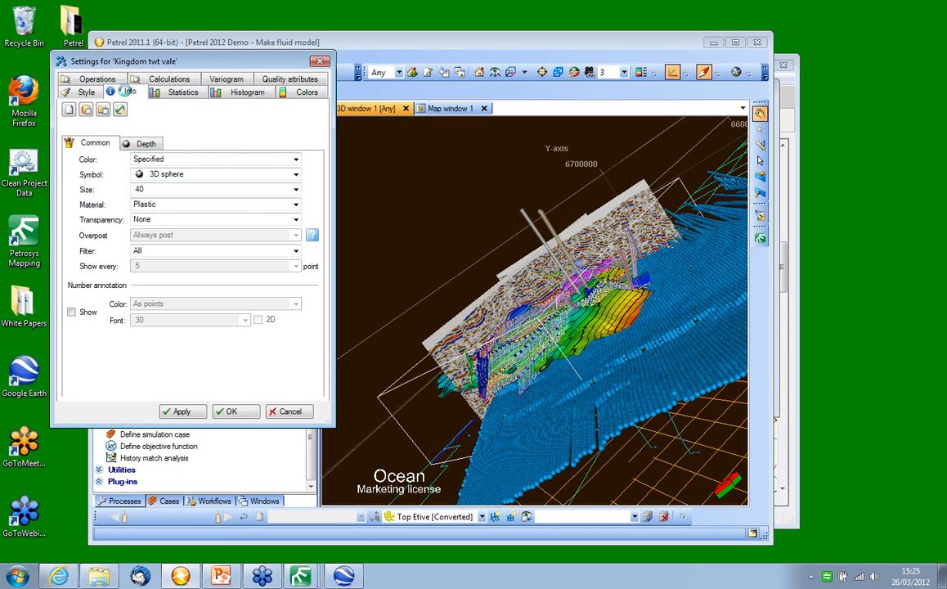
click(127, 92)
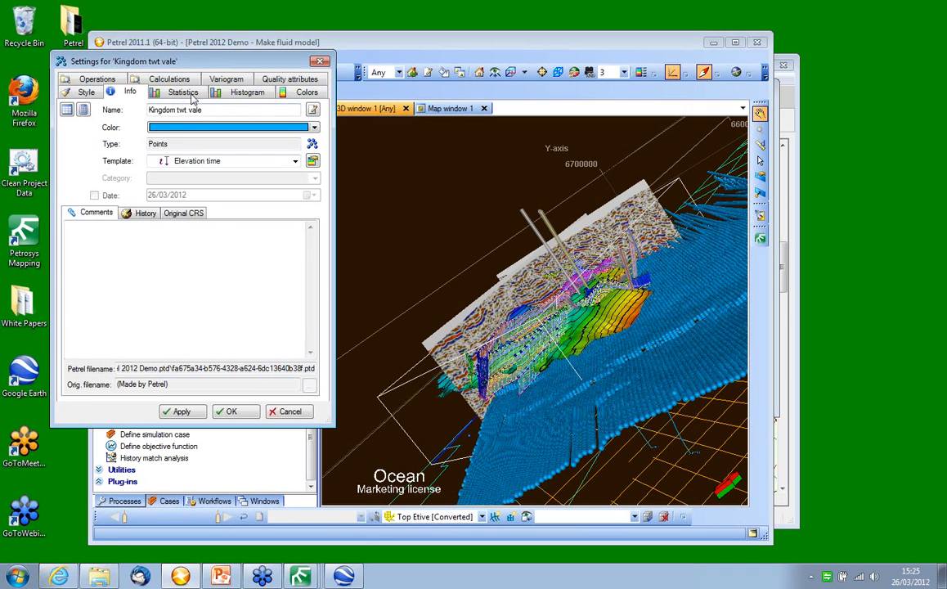
click(83, 92)
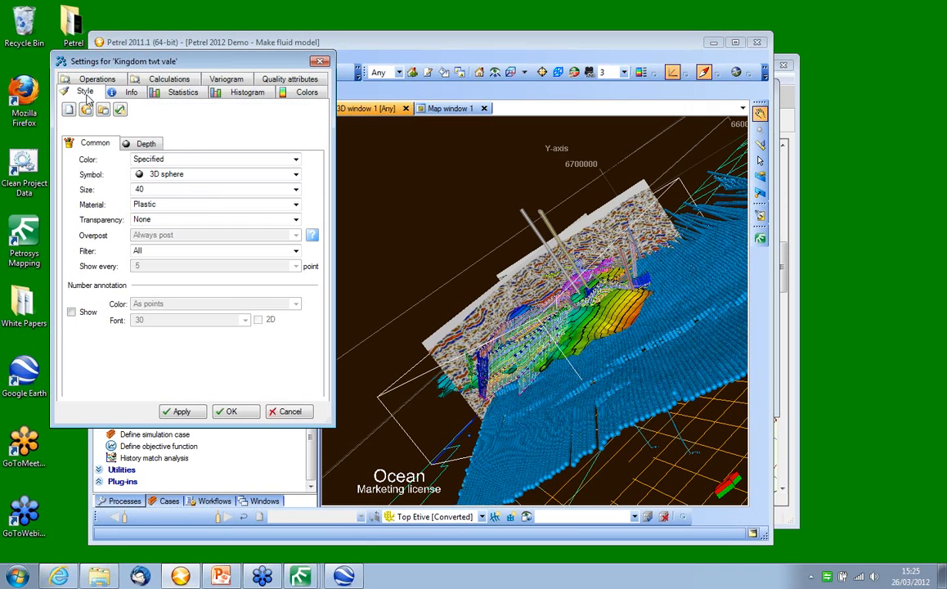
click(200, 161)
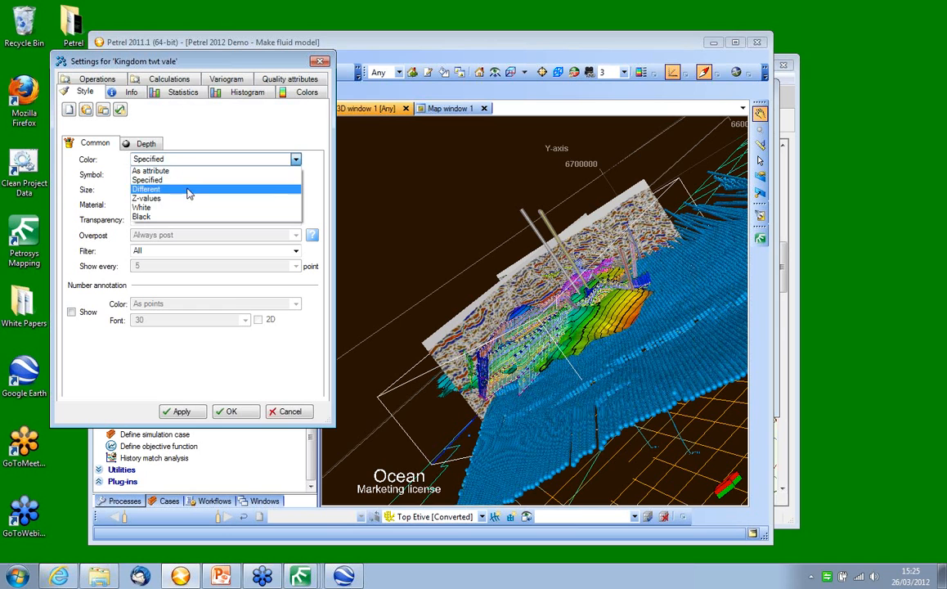
click(186, 199)
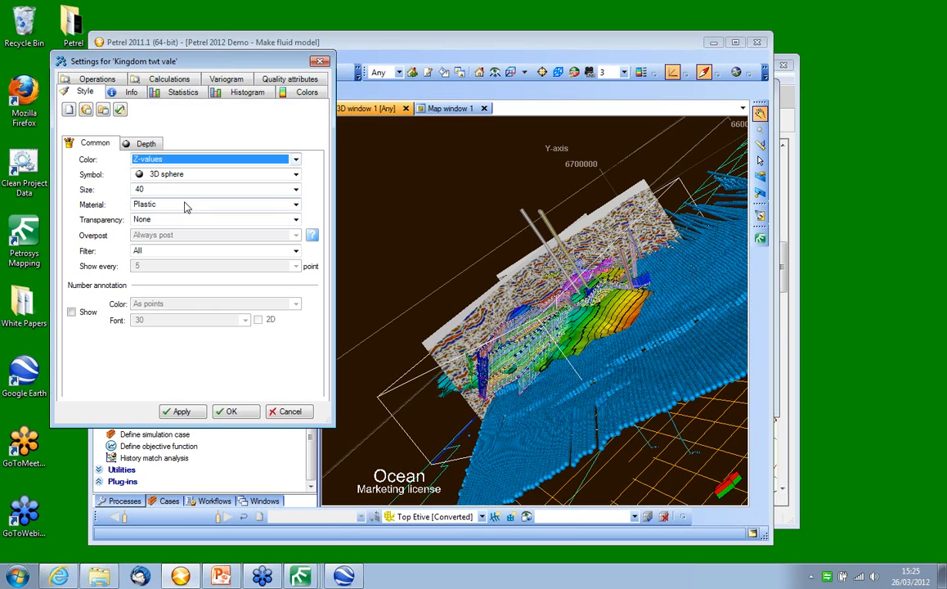
click(182, 414)
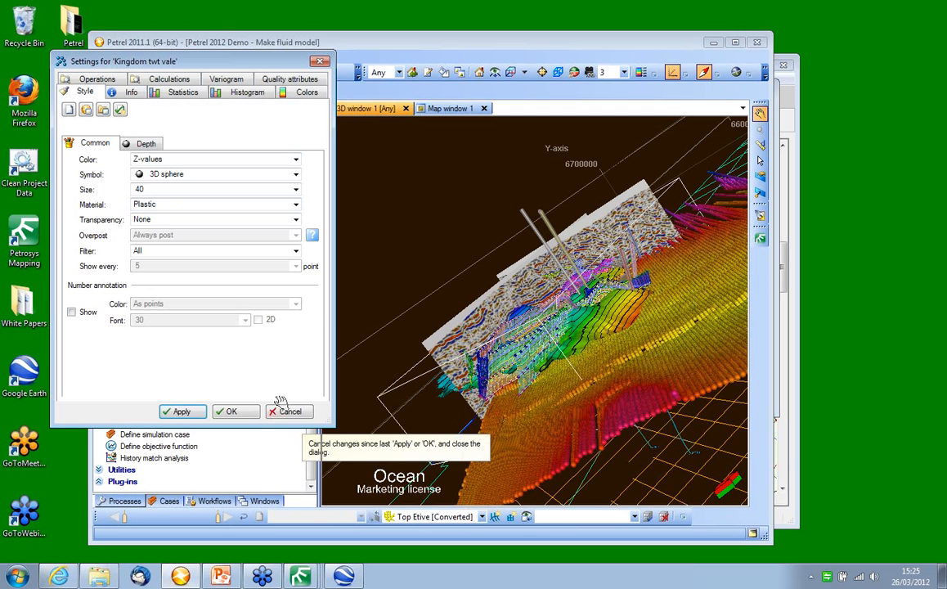
click(247, 413)
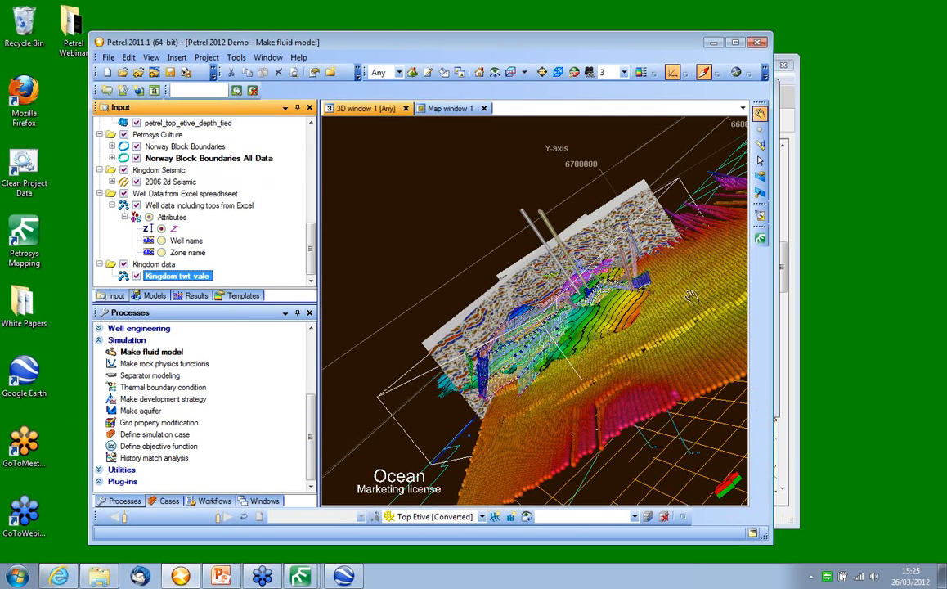
drag(708, 336, 734, 223)
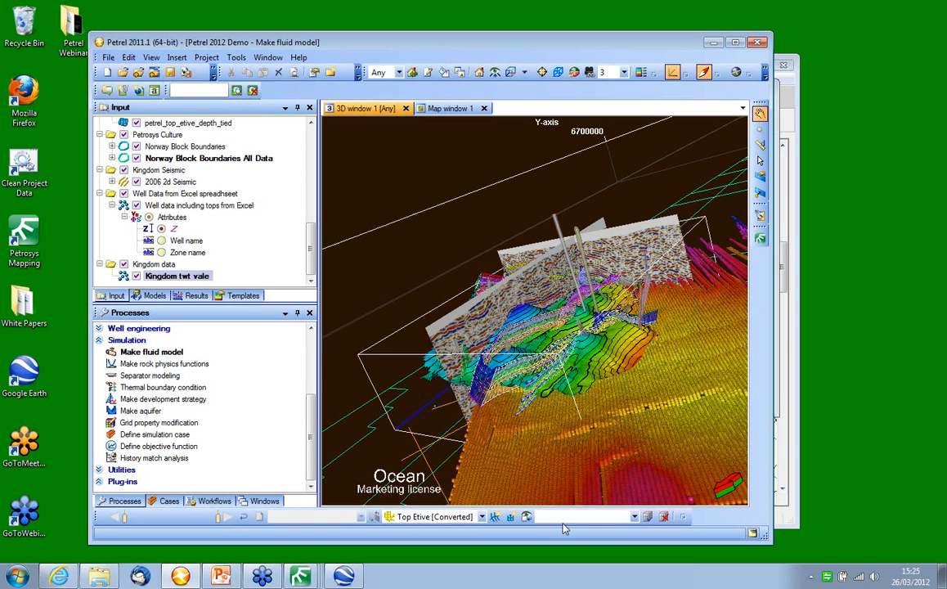
Switch to PowerPoint, start the slide show from the Demonstration slide and advance to the closing Thank you slide
click(221, 576)
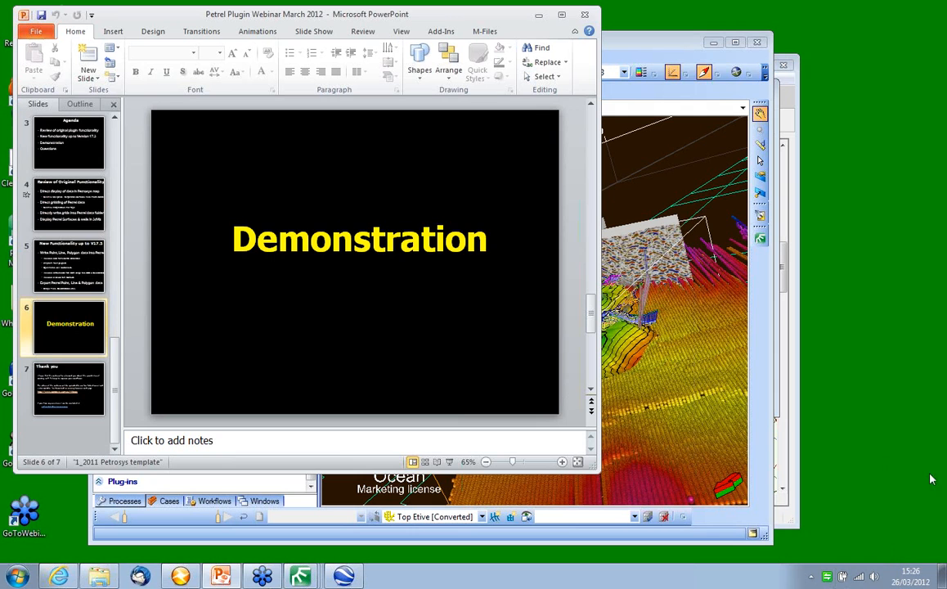
click(450, 462)
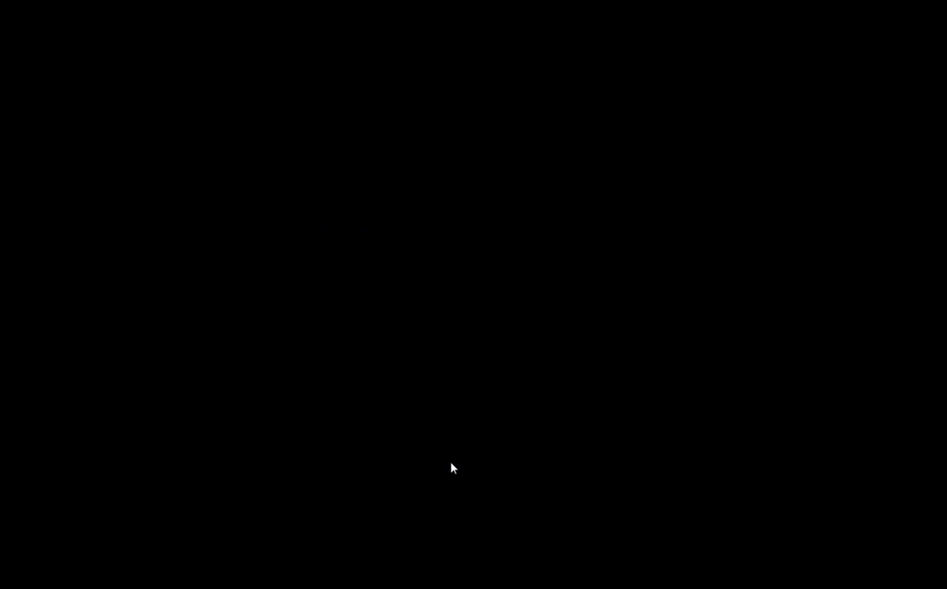
key(space)
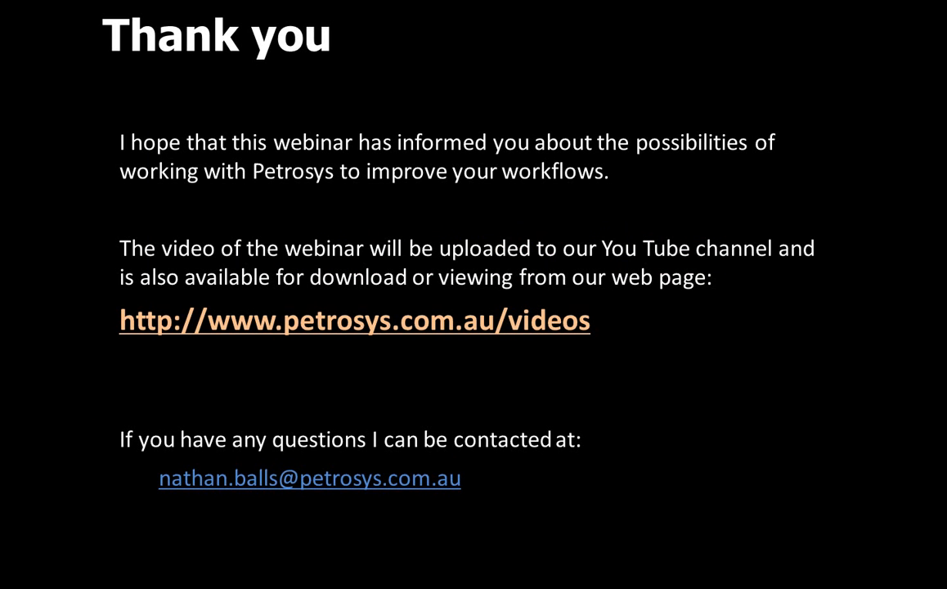